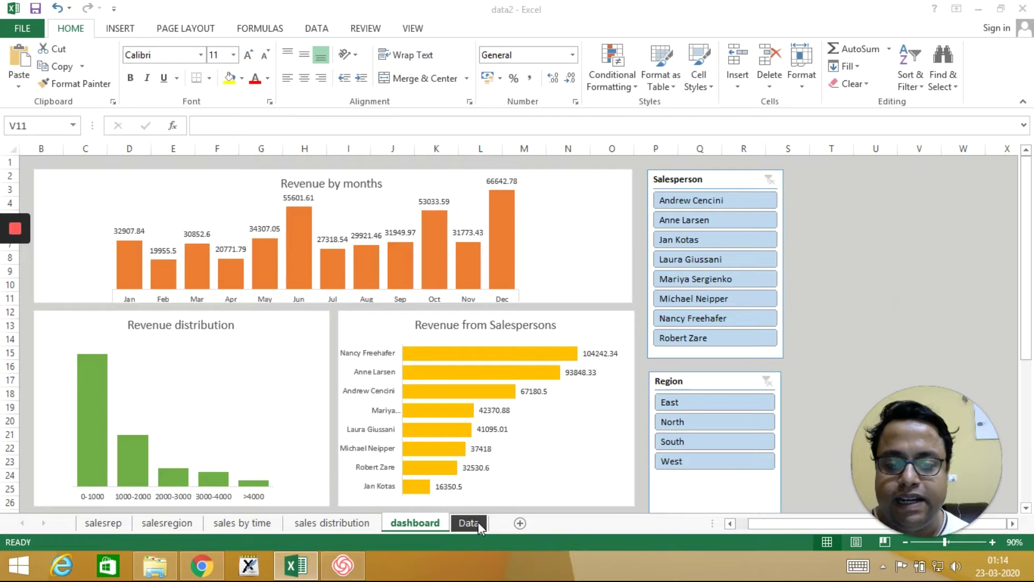
# Delete the dashboard and sales distribution sheets
pyautogui.click(493, 525)
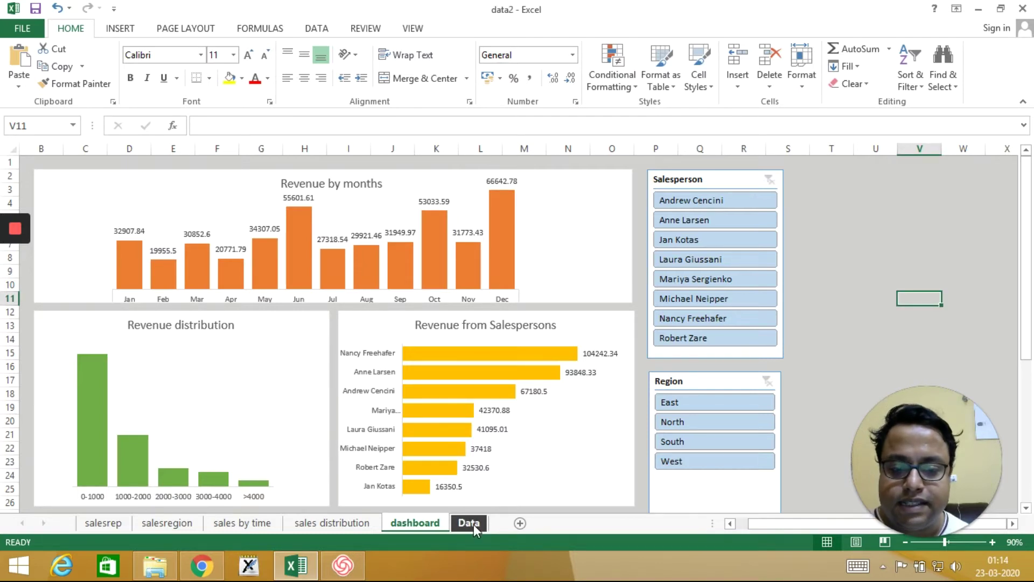
pyautogui.click(474, 525)
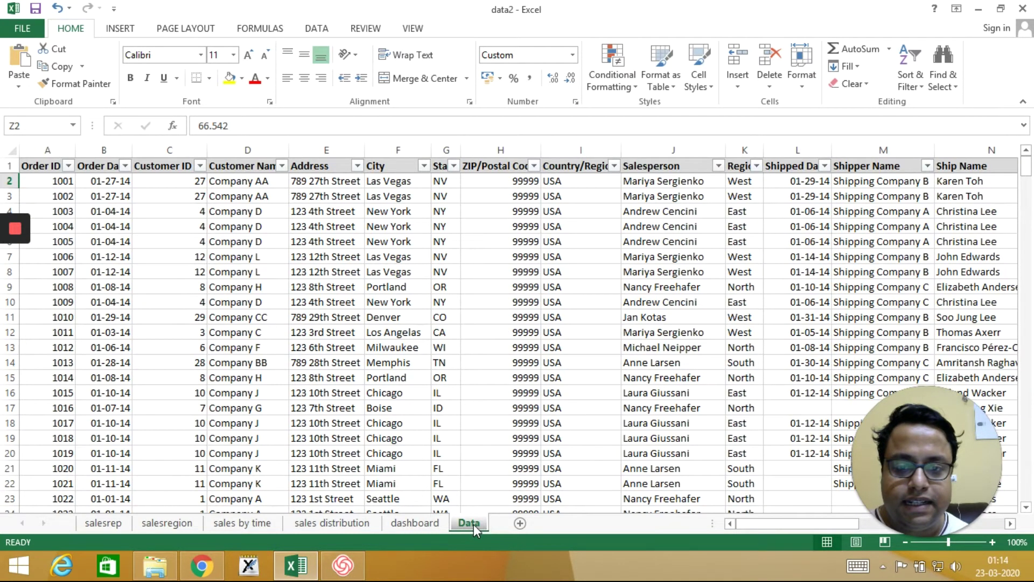
pyautogui.click(426, 523)
pyautogui.rightClick(427, 523)
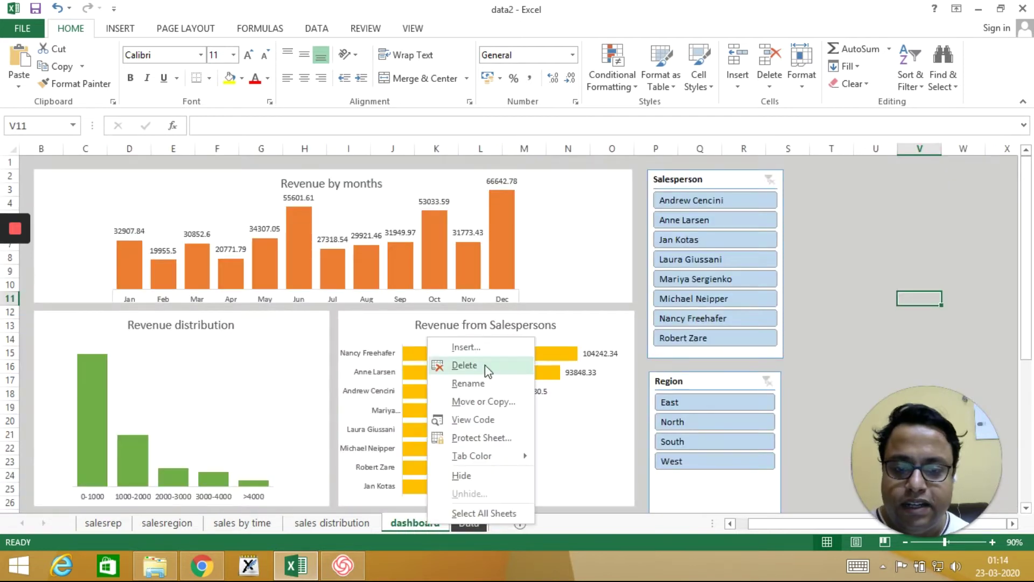
pyautogui.press('Escape')
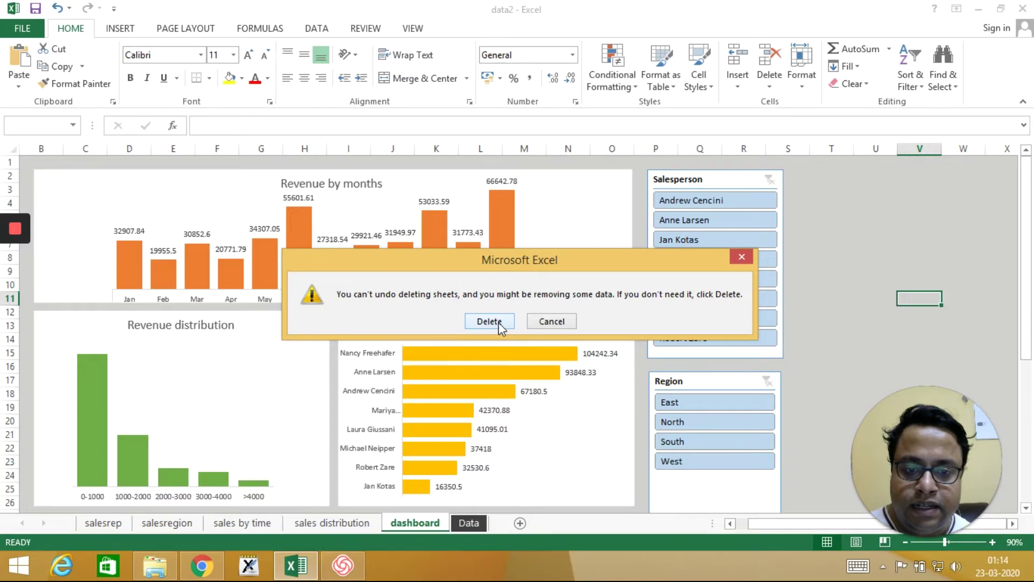
pyautogui.click(499, 322)
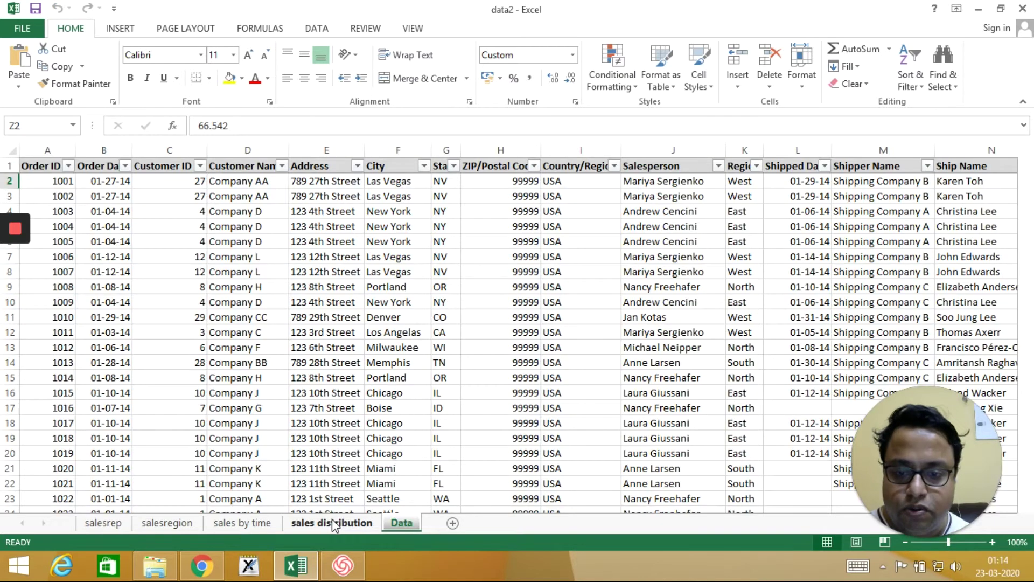
pyautogui.rightClick(335, 525)
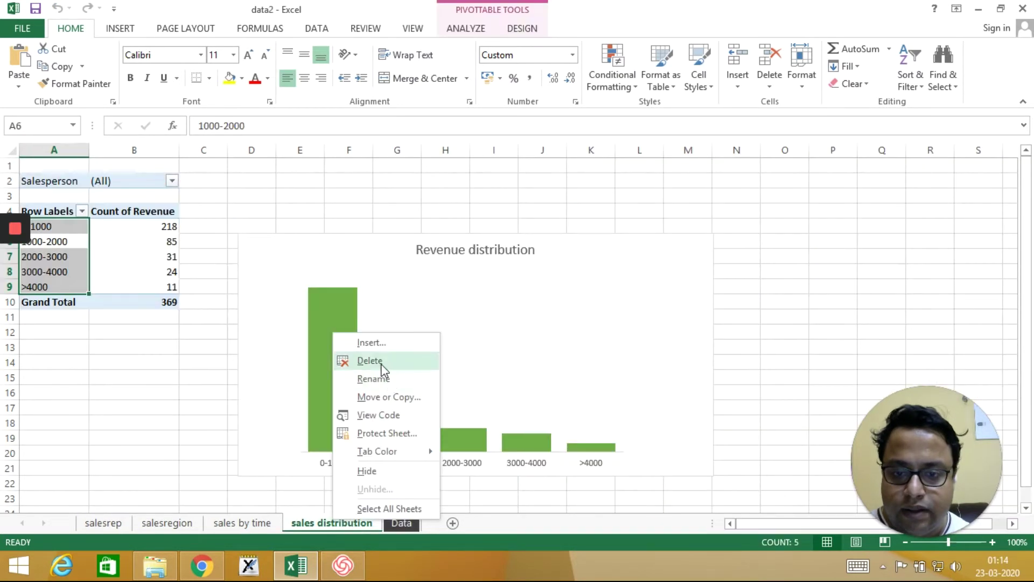
pyautogui.click(384, 368)
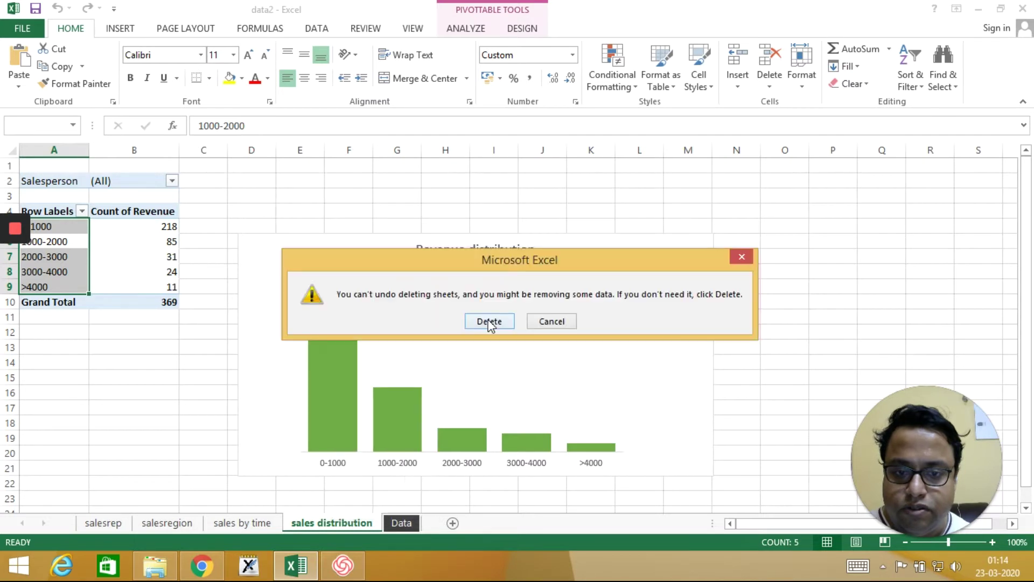
pyautogui.click(490, 322)
# Delete the sales by time, salesregion and salesrep sheets, leaving only Data
pyautogui.rightClick(241, 521)
pyautogui.click(293, 363)
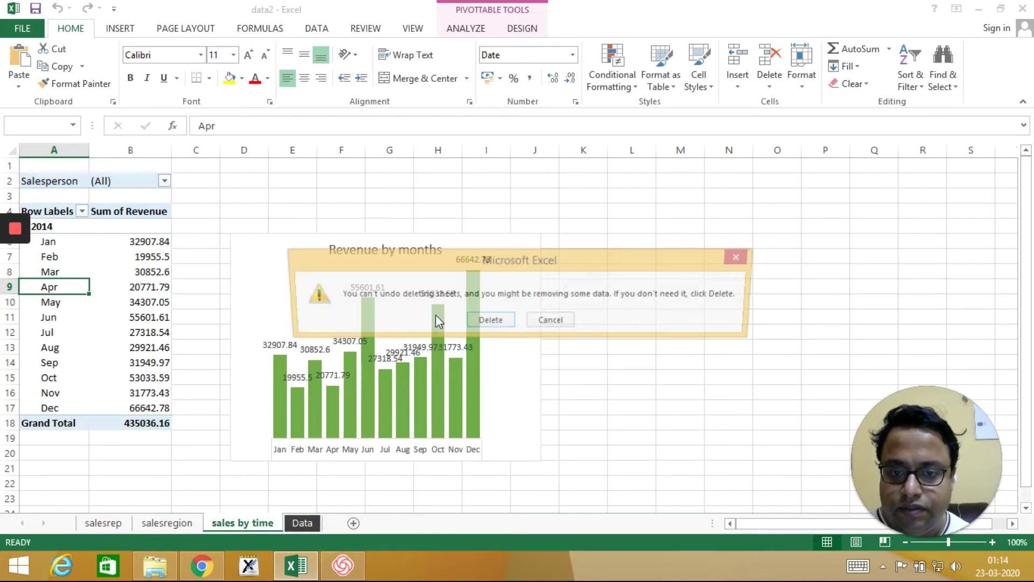
pyautogui.click(489, 319)
pyautogui.rightClick(152, 522)
pyautogui.click(186, 366)
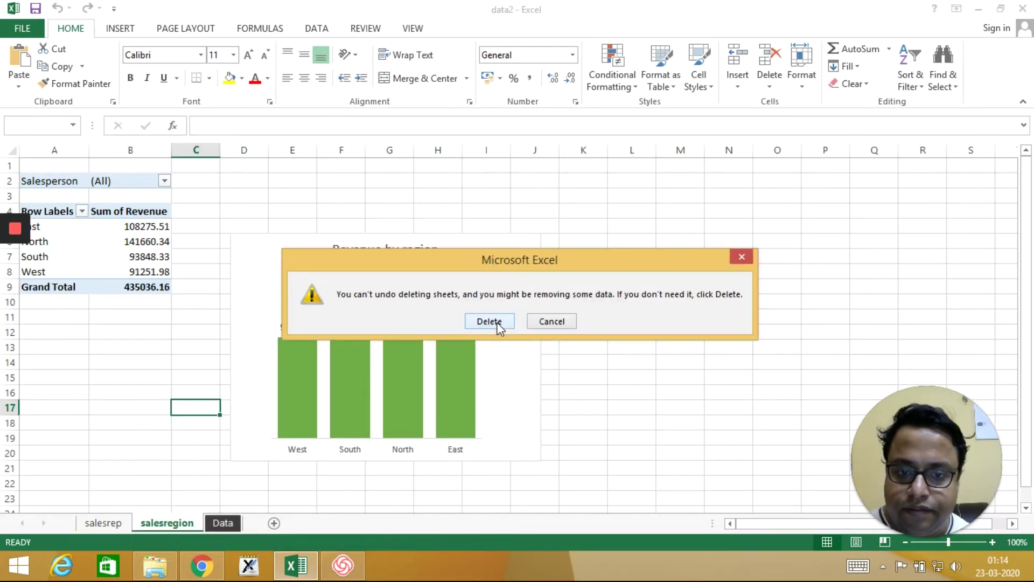
pyautogui.click(497, 323)
pyautogui.rightClick(104, 522)
pyautogui.click(143, 363)
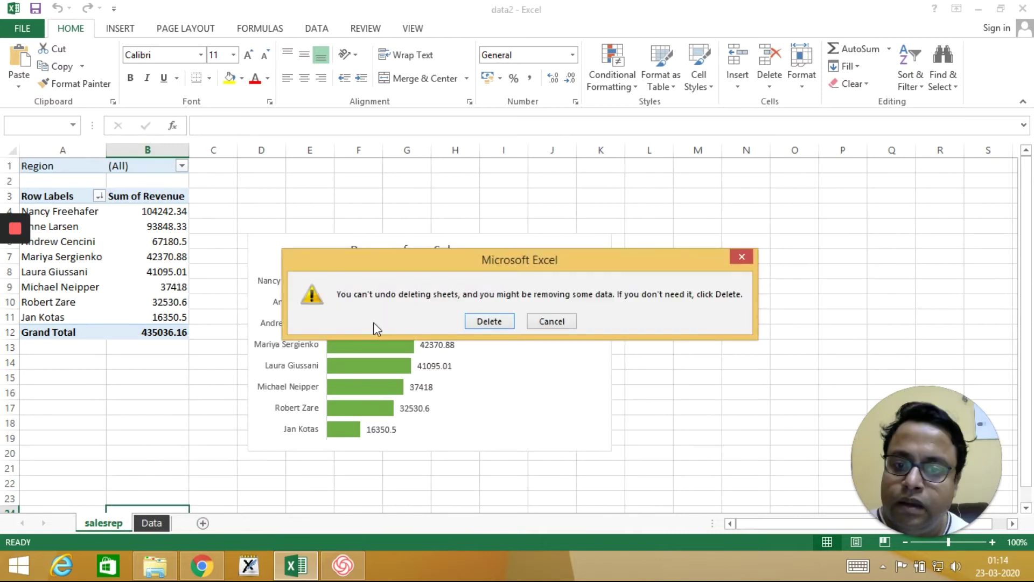
pyautogui.click(480, 323)
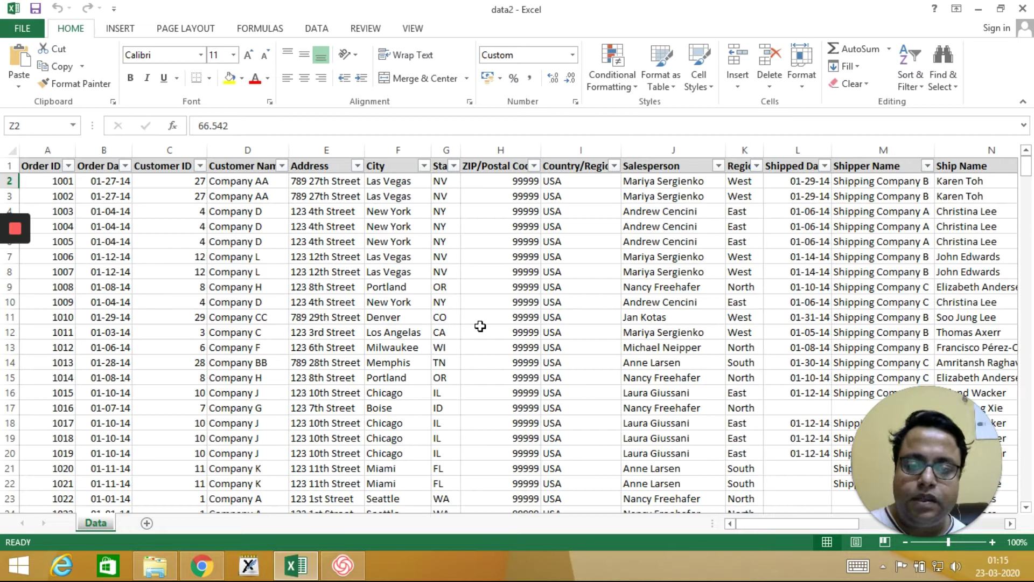
pyautogui.click(399, 285)
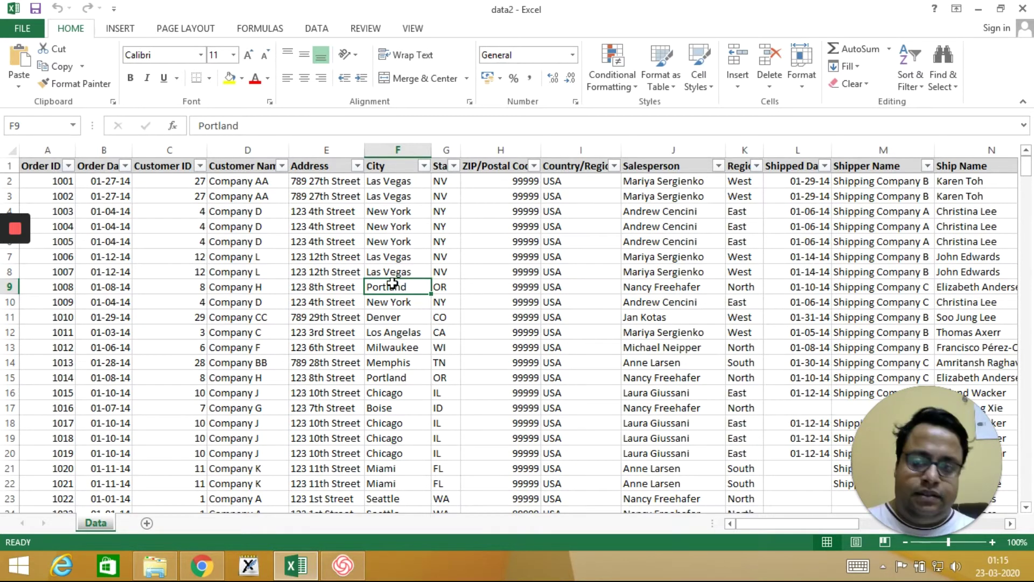
# Create a PivotTable on a new worksheet from the Data range A1:Z370
pyautogui.click(119, 28)
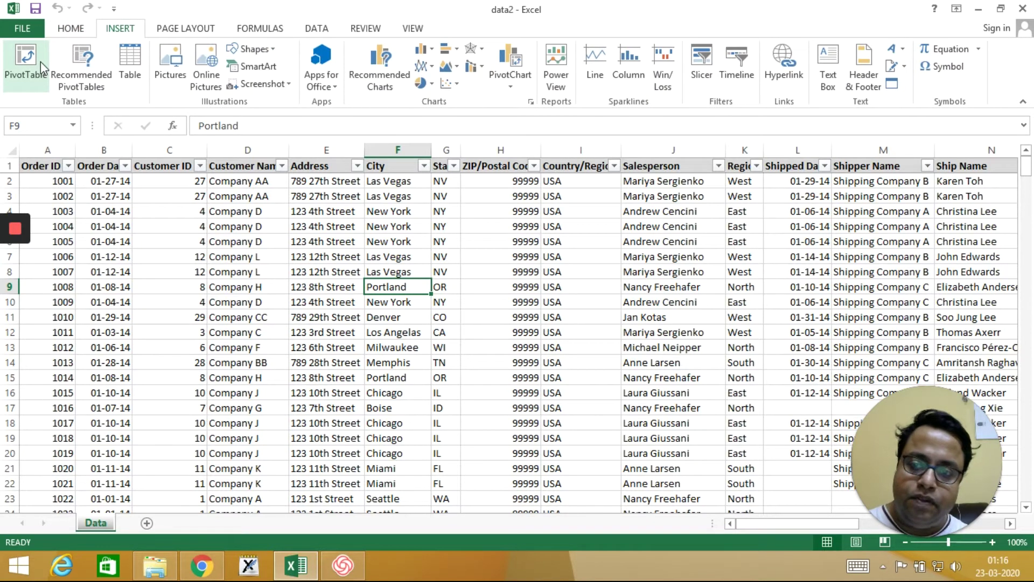
pyautogui.click(25, 64)
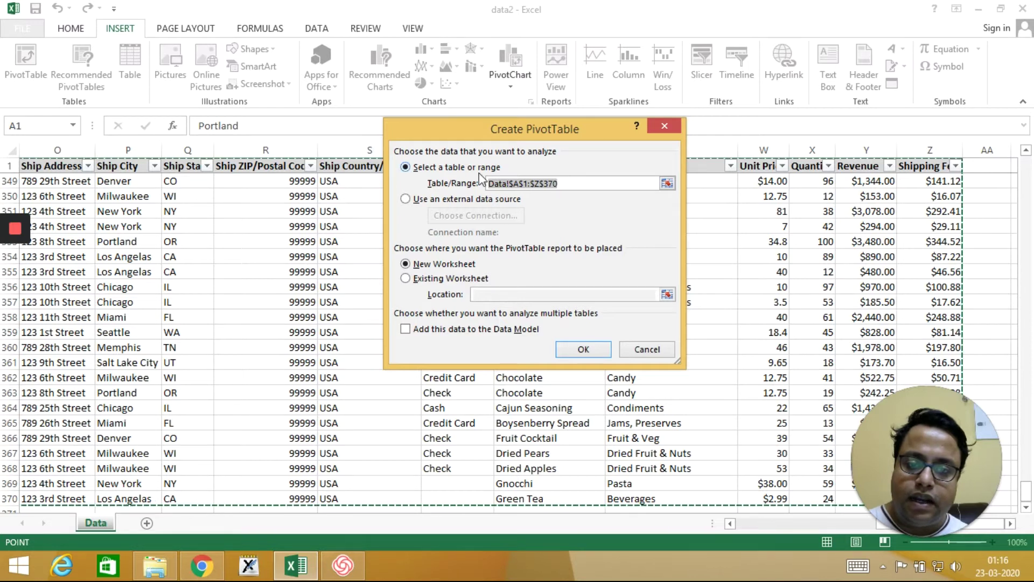
pyautogui.click(647, 349)
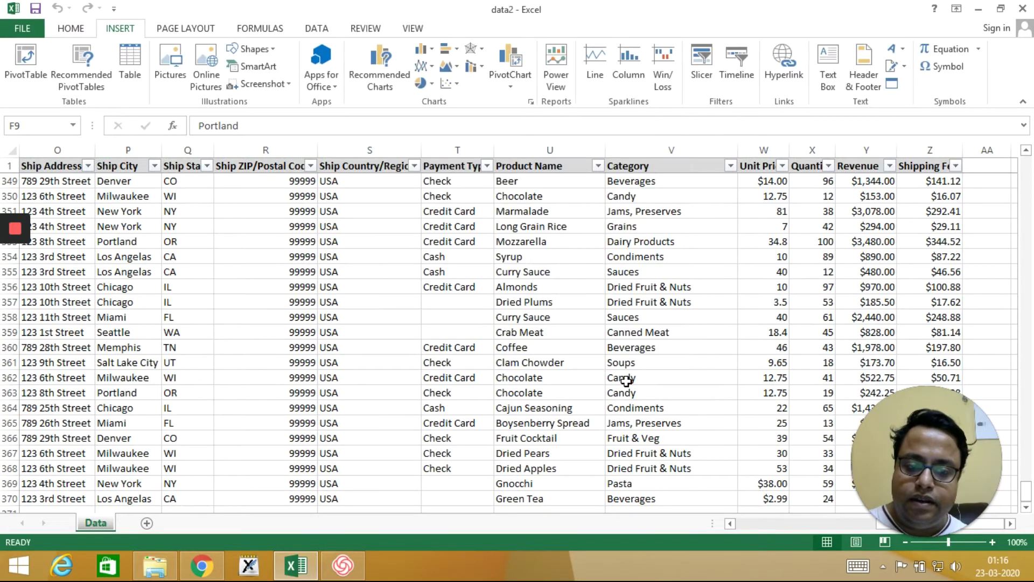
pyautogui.click(755, 525)
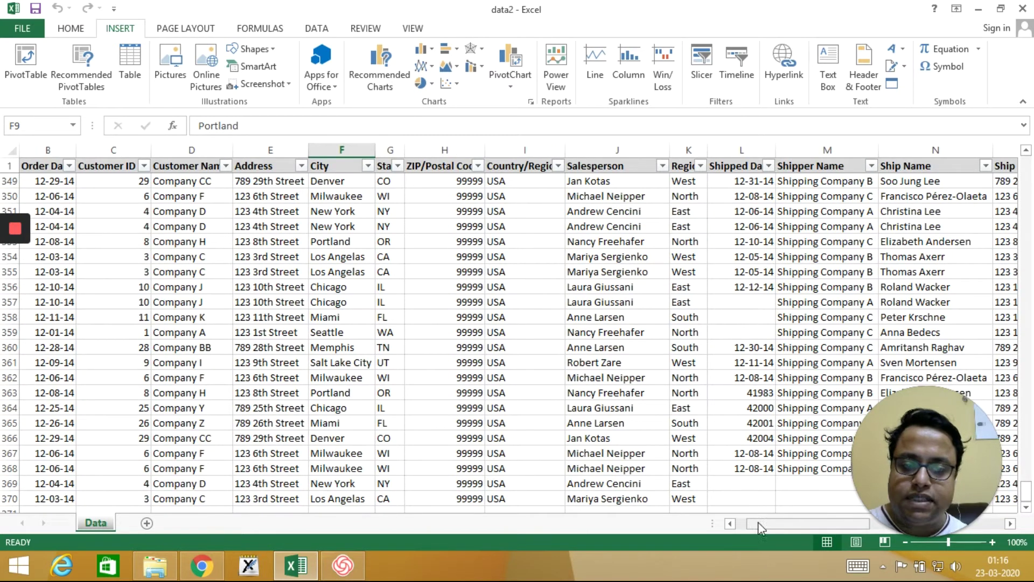
pyautogui.moveTo(760, 526); pyautogui.dragTo(750, 525)
pyautogui.click(376, 304)
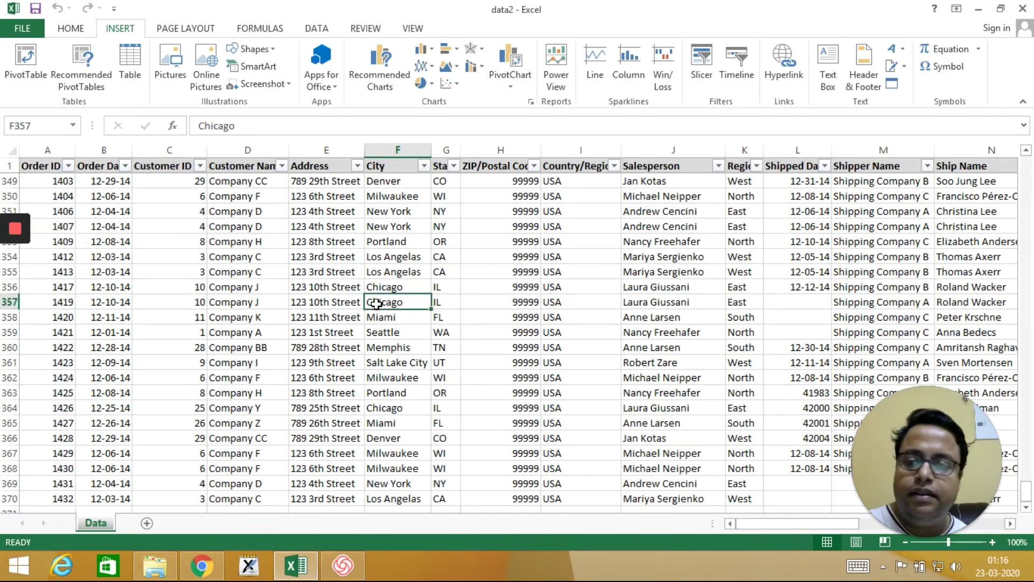
pyautogui.click(26, 60)
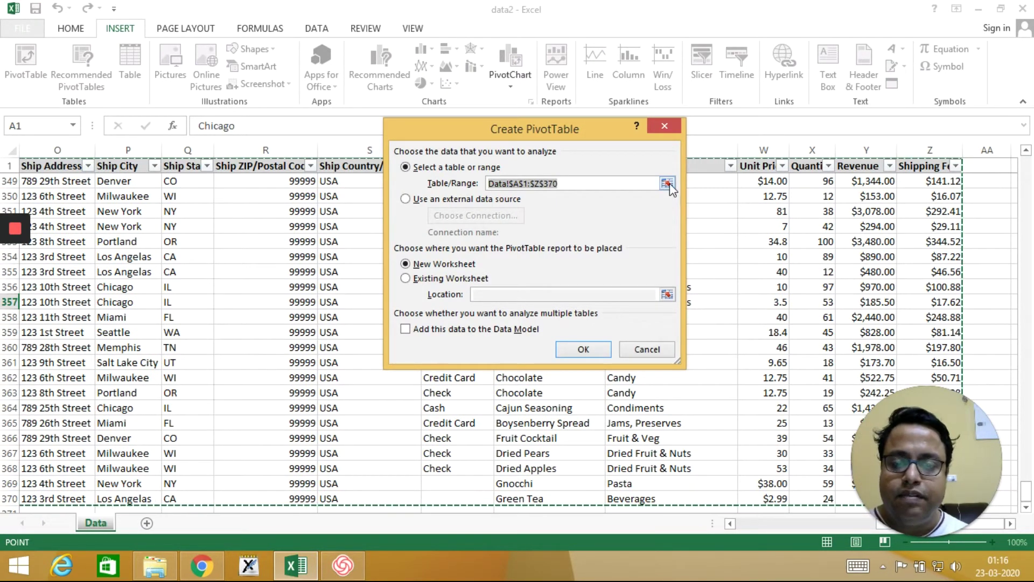
pyautogui.click(586, 350)
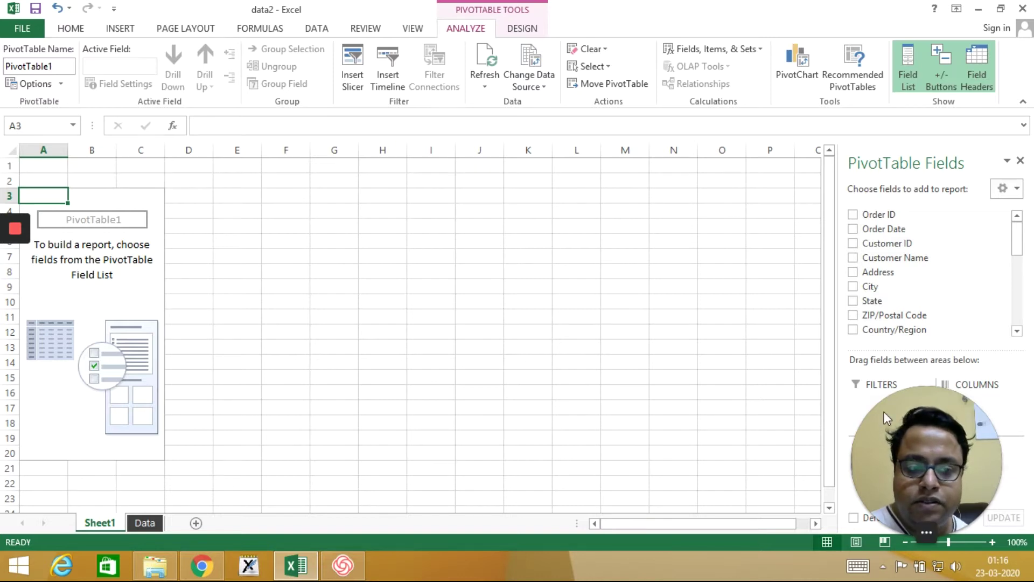
# Put Order Date in the pivot's rows and Revenue in values as a sum
pyautogui.moveTo(910, 503)
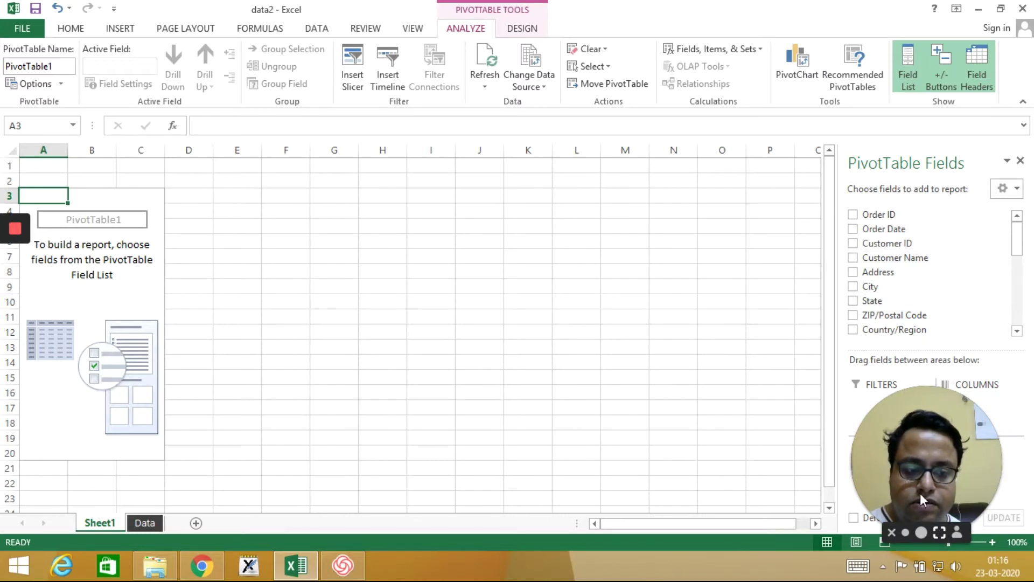
pyautogui.moveTo(914, 473); pyautogui.dragTo(696, 446)
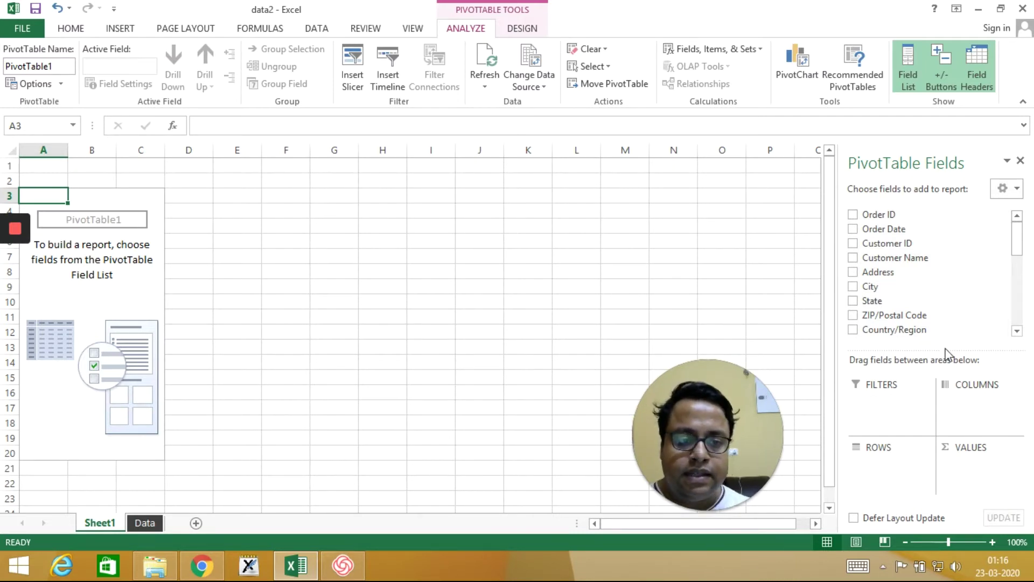
pyautogui.moveTo(710, 509)
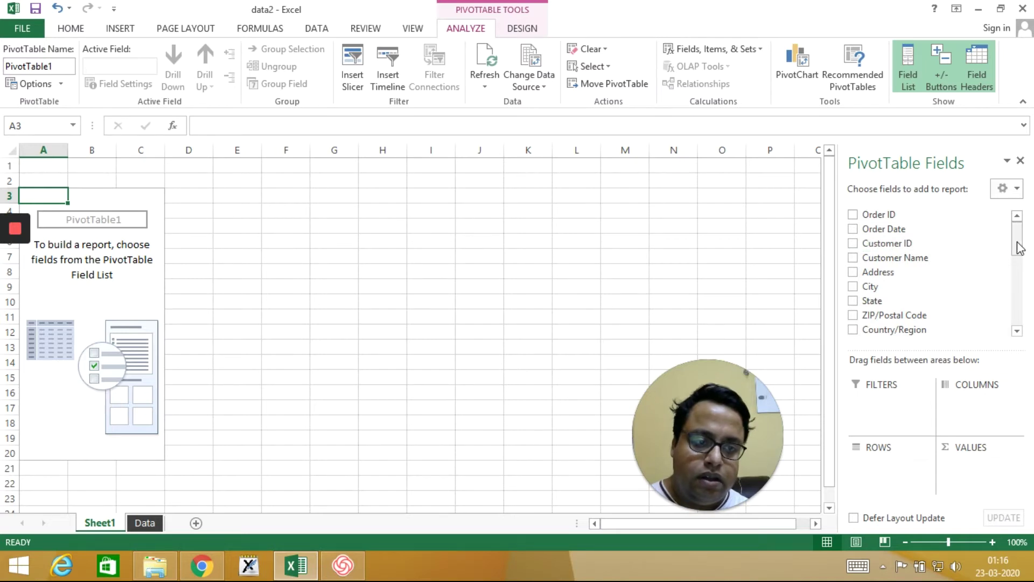
pyautogui.moveTo(1020, 247); pyautogui.dragTo(1020, 307)
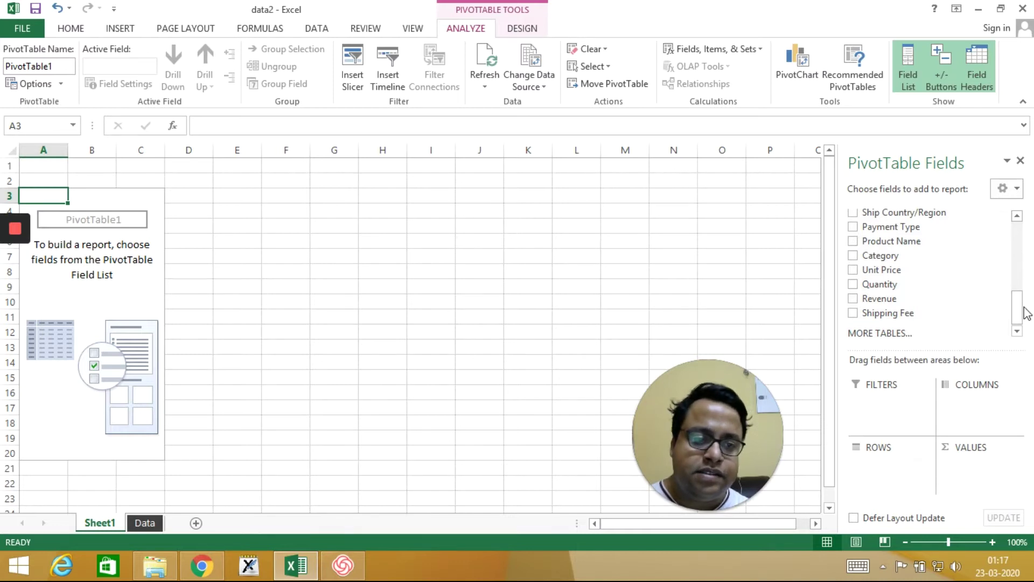
pyautogui.scroll(5, 915, 228)
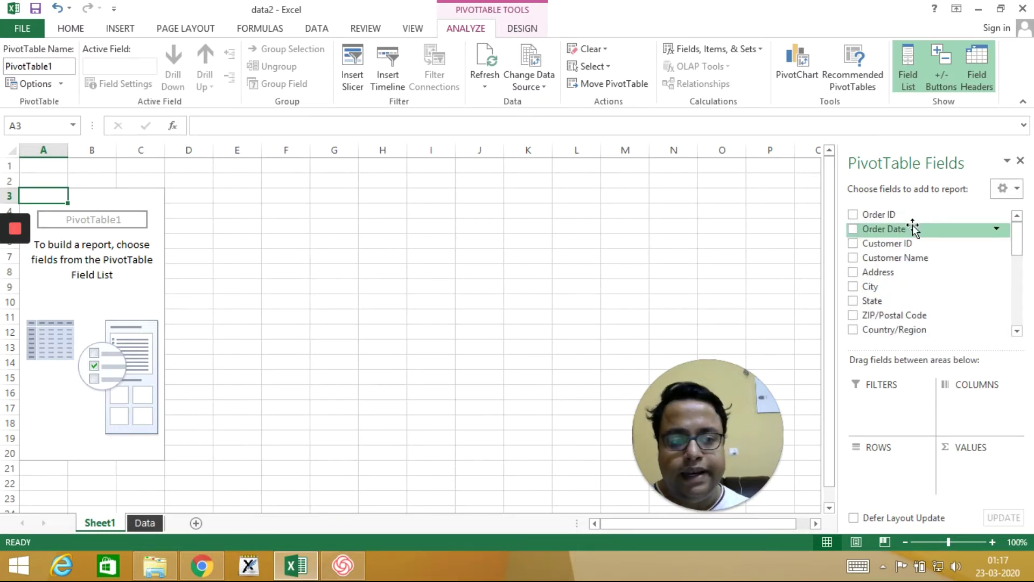
pyautogui.moveTo(914, 227); pyautogui.dragTo(905, 480)
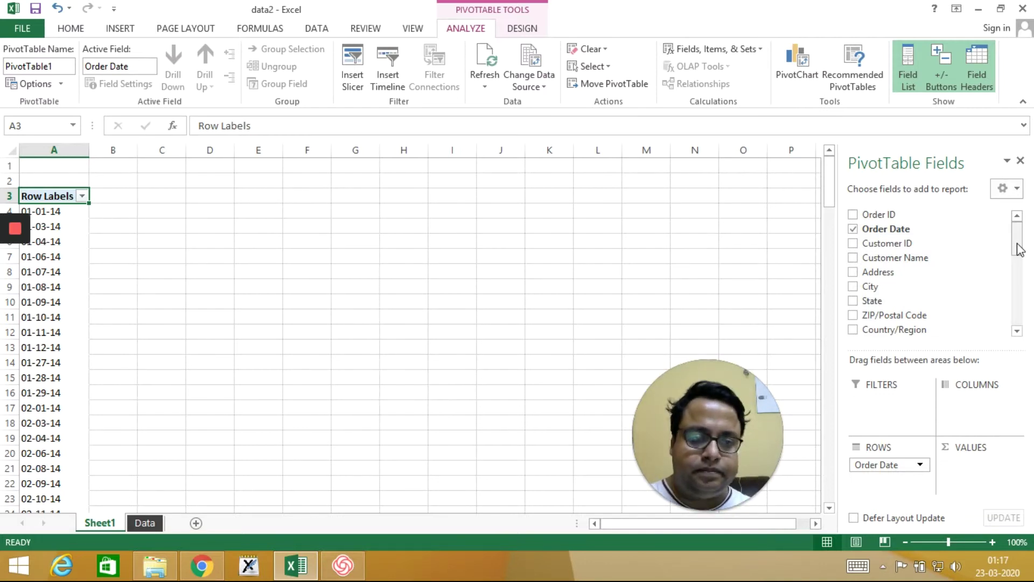
pyautogui.moveTo(1018, 246); pyautogui.dragTo(1017, 315)
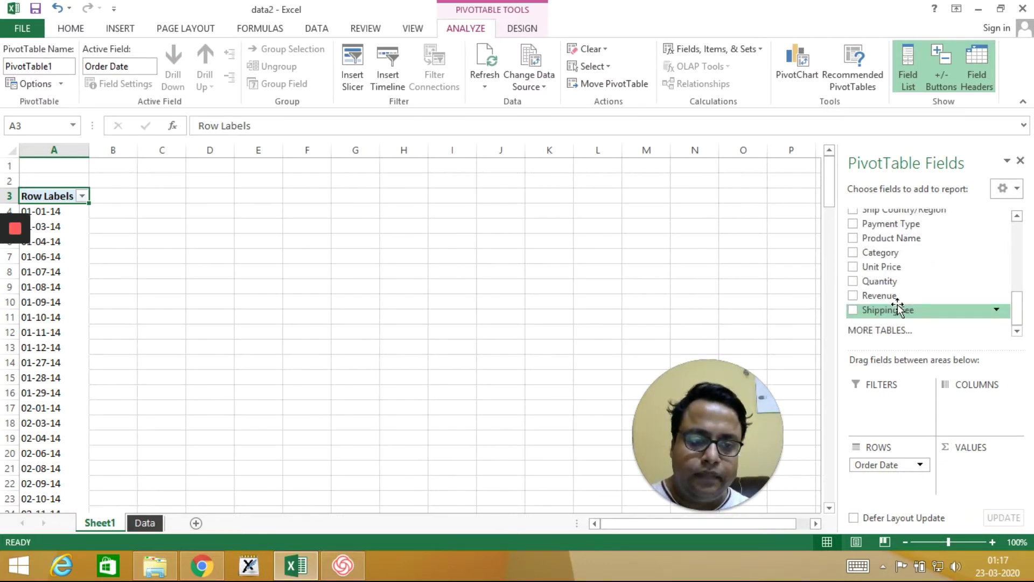
pyautogui.moveTo(880, 295); pyautogui.dragTo(965, 467)
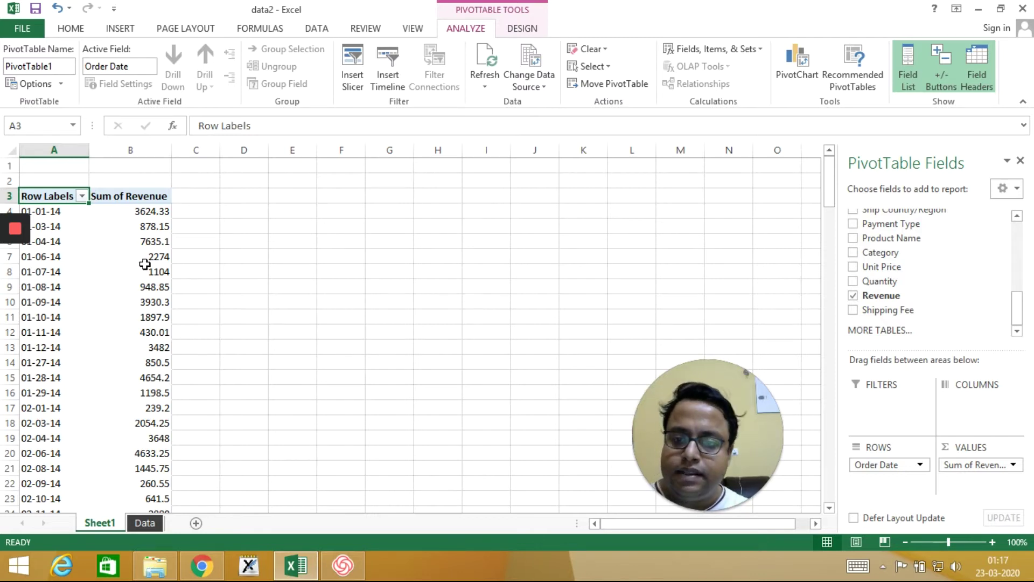
pyautogui.click(49, 290)
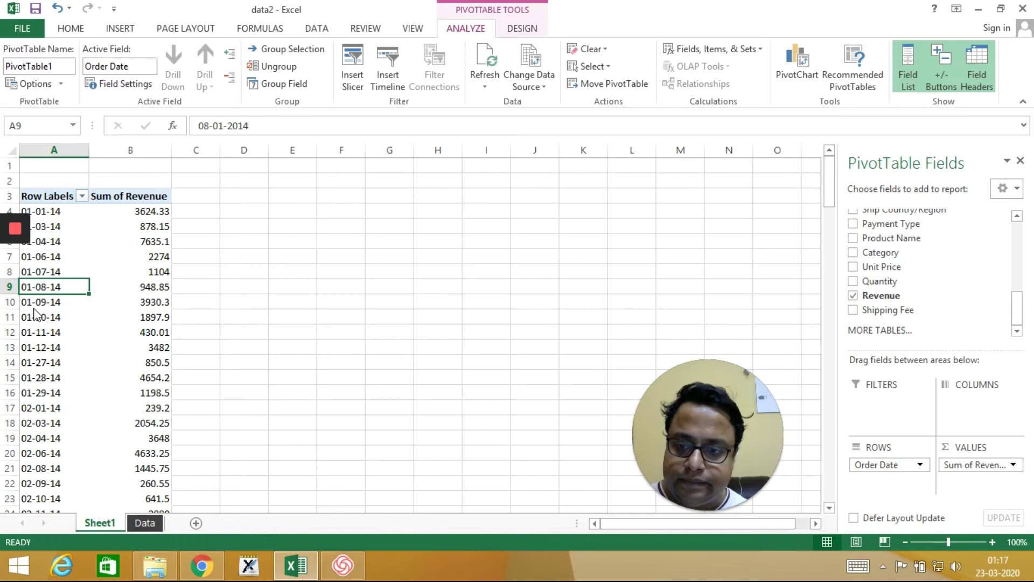
# Group the Order Date row labels by Months, giving Jan–Dec revenue totals
pyautogui.rightClick(55, 287)
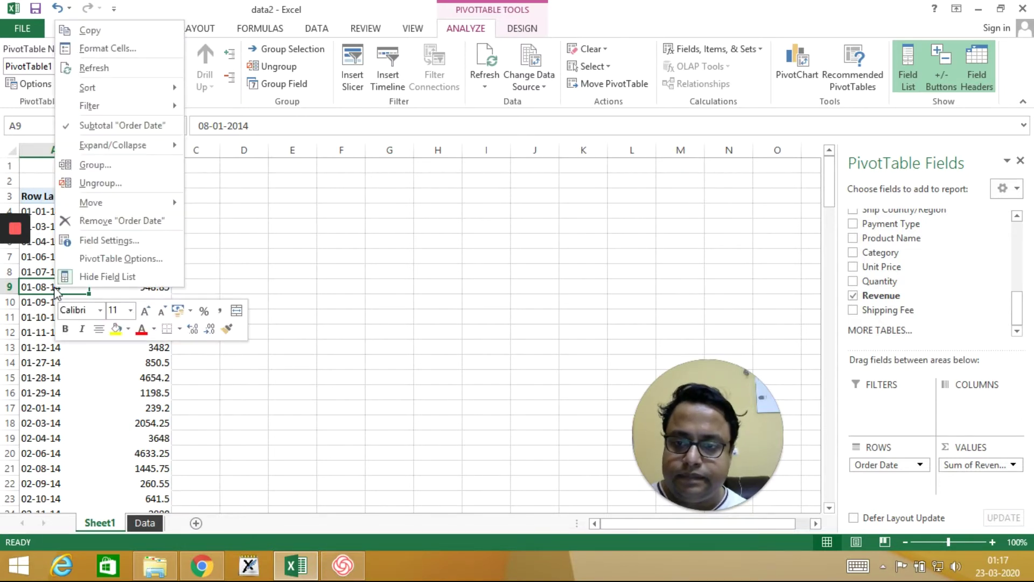
pyautogui.click(114, 165)
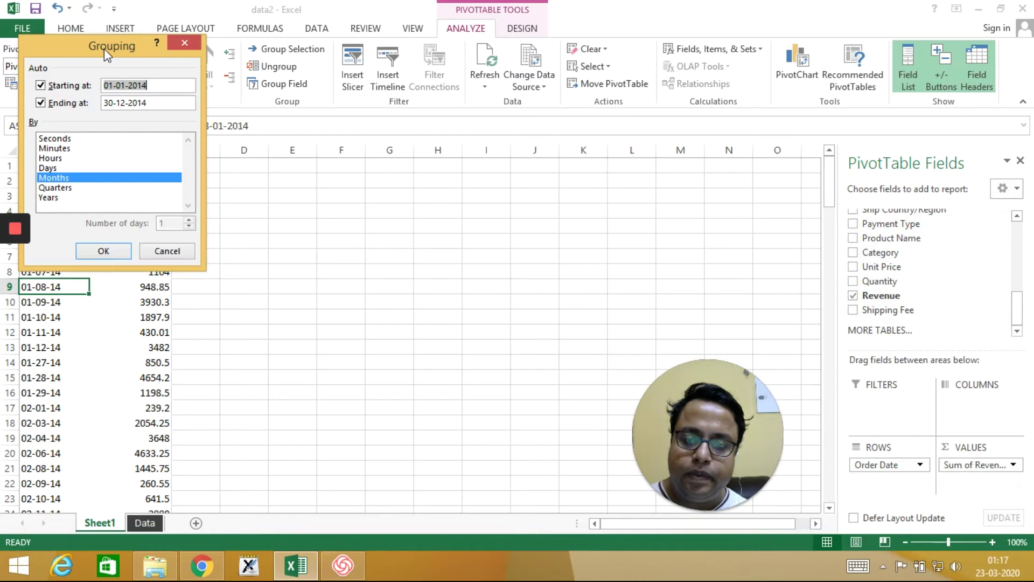
pyautogui.moveTo(104, 48); pyautogui.dragTo(302, 93)
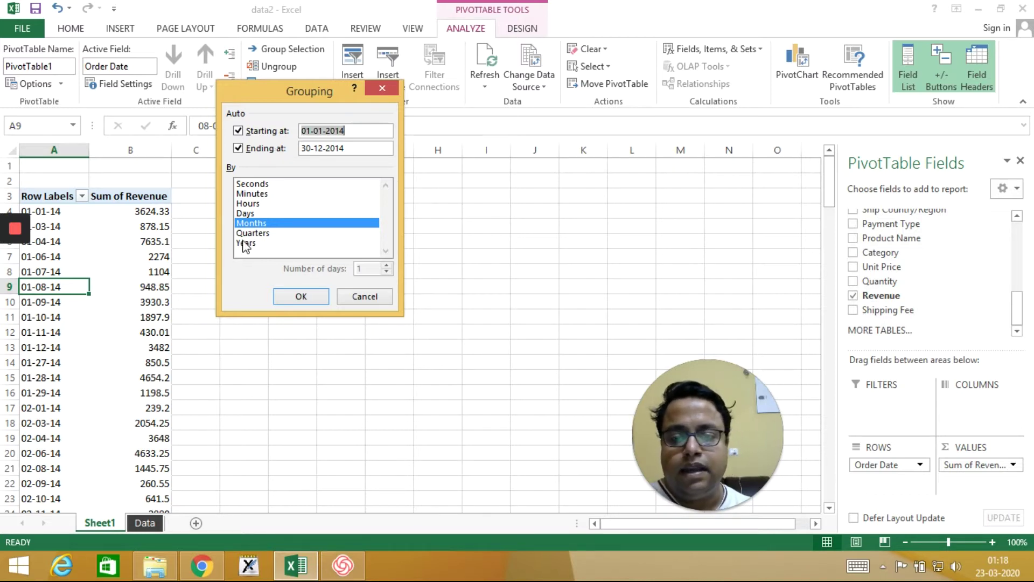
pyautogui.click(300, 297)
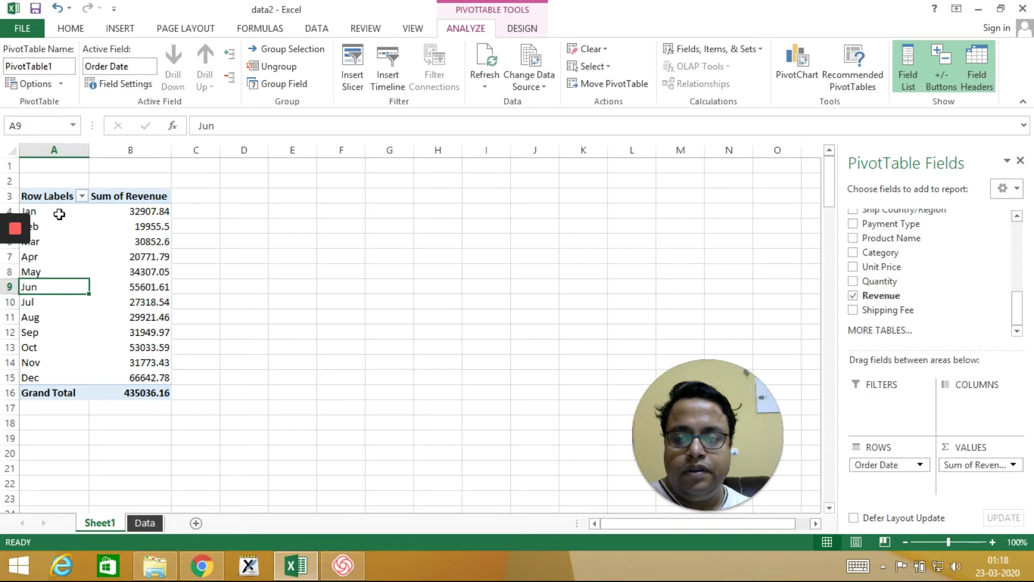
# Add Revenue to the pivot's values a second time
pyautogui.moveTo(59, 214); pyautogui.dragTo(135, 372)
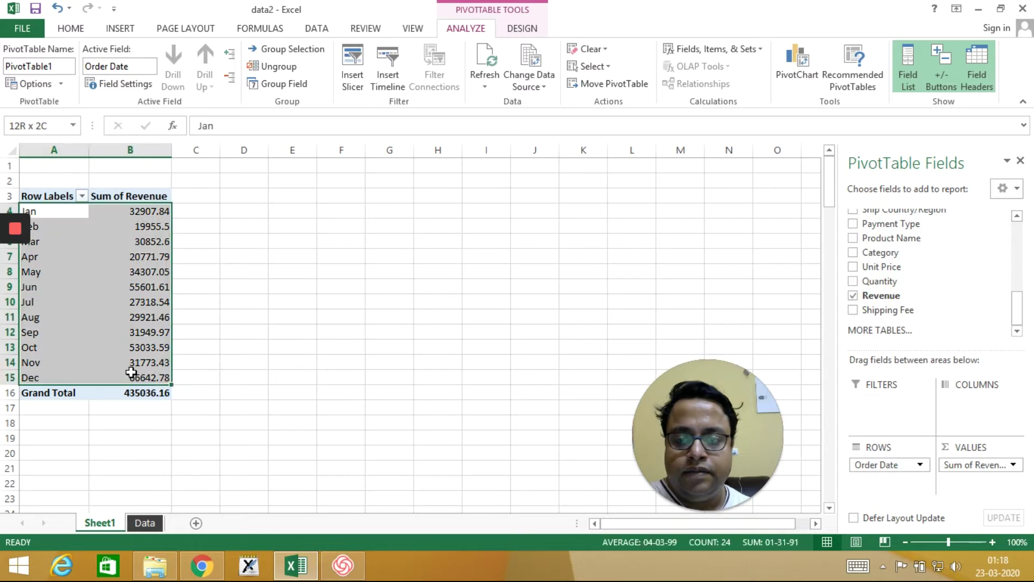
pyautogui.click(981, 465)
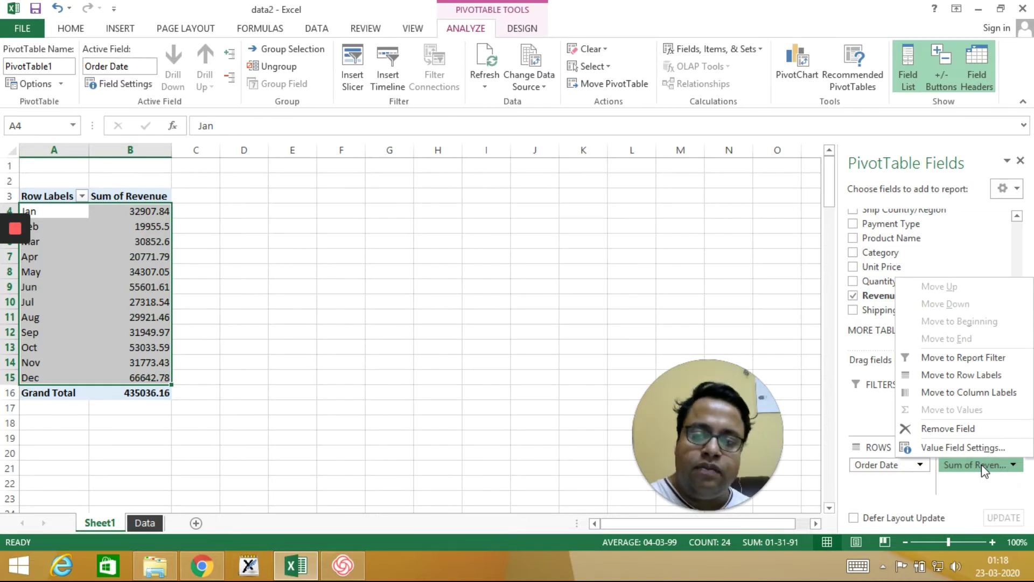
pyautogui.click(577, 396)
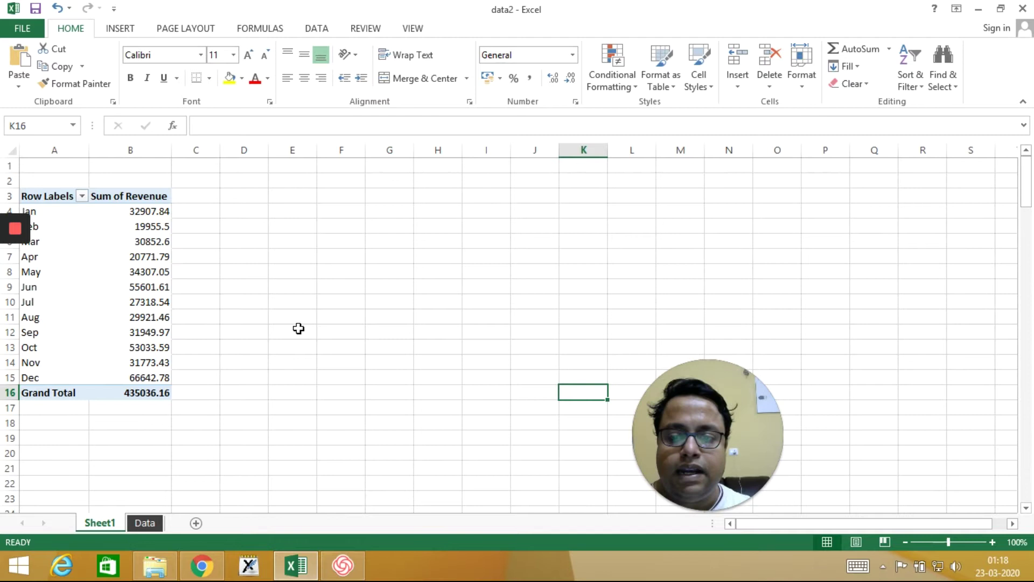
pyautogui.click(156, 335)
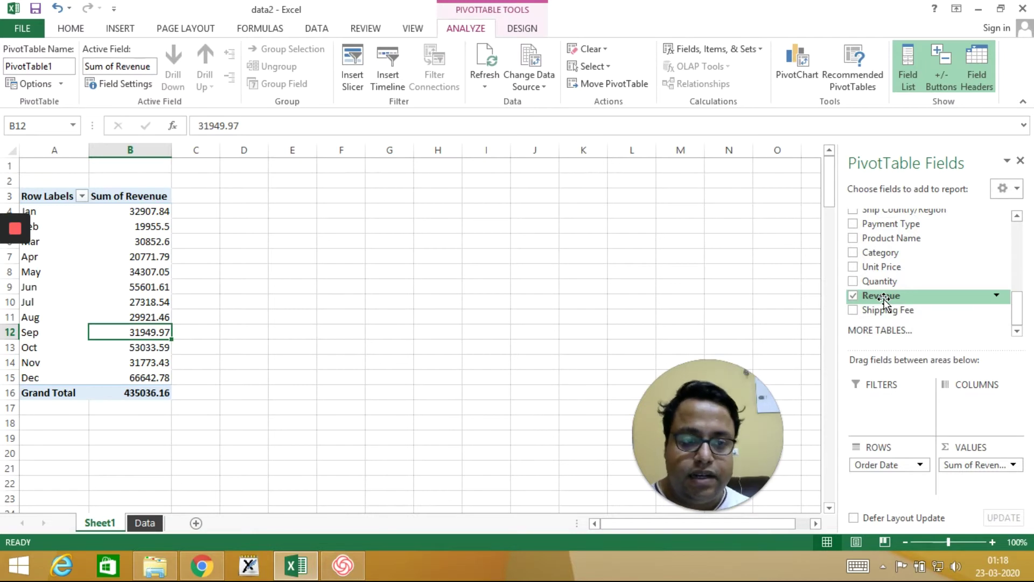
pyautogui.moveTo(884, 298); pyautogui.dragTo(968, 476)
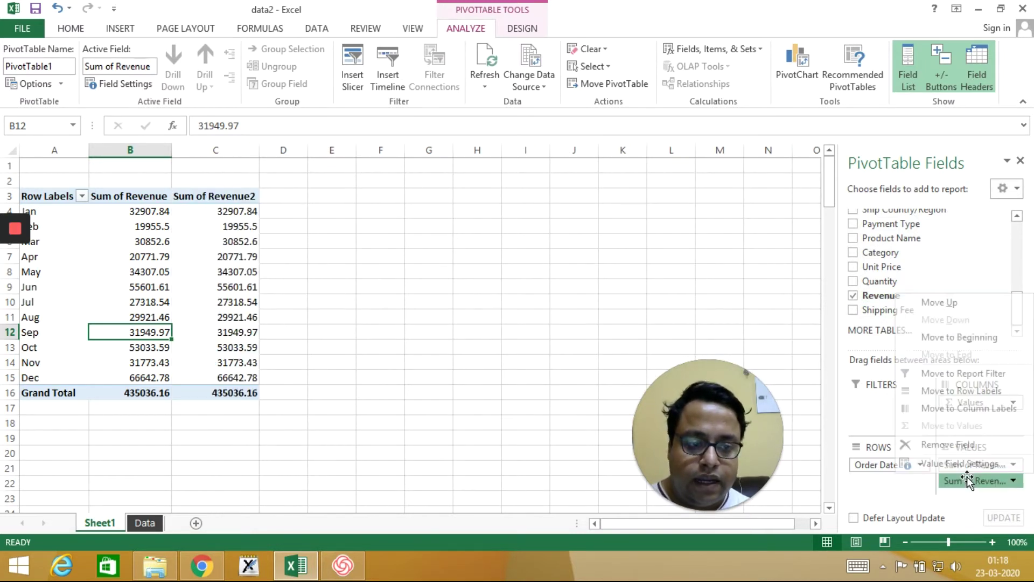
# Summarize the second Revenue field as Count, showing monthly order counts totalling 369
pyautogui.click(954, 465)
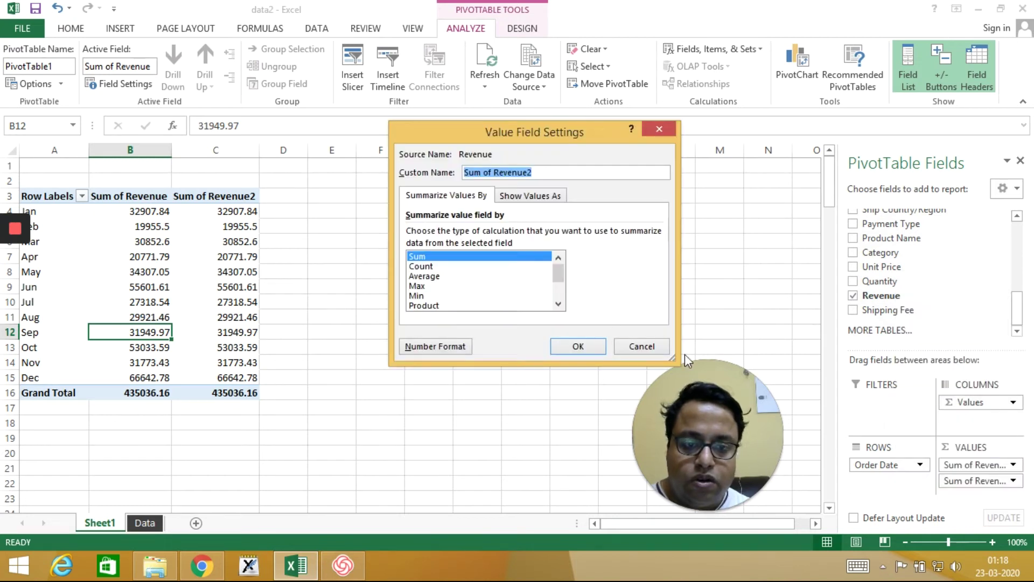
pyautogui.click(661, 345)
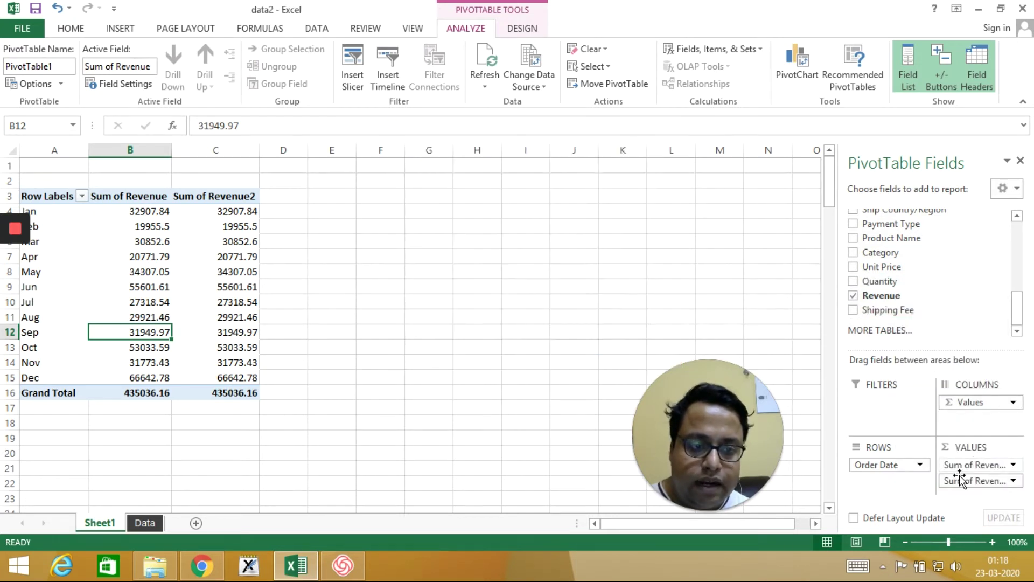
pyautogui.click(977, 481)
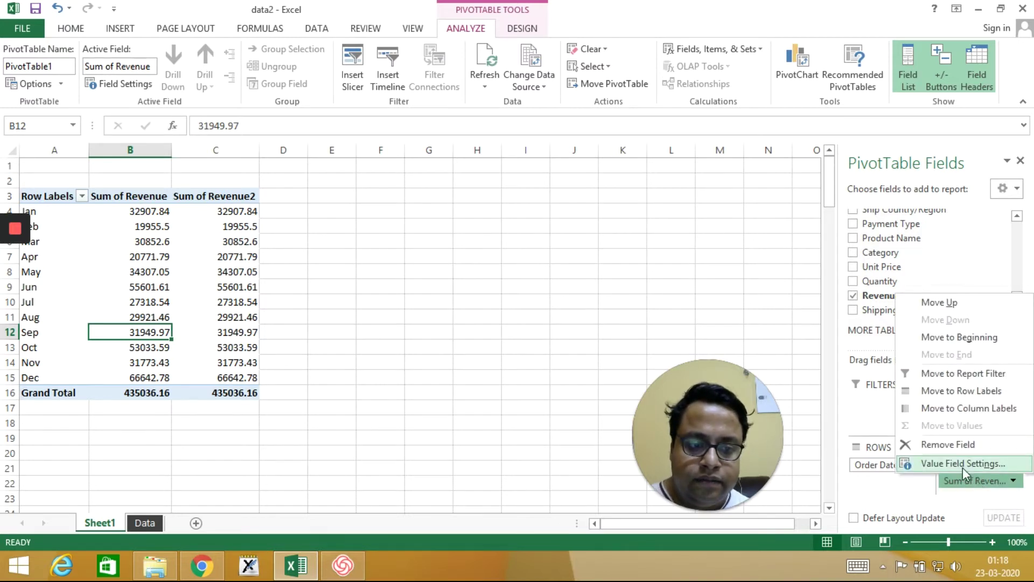
pyautogui.click(962, 468)
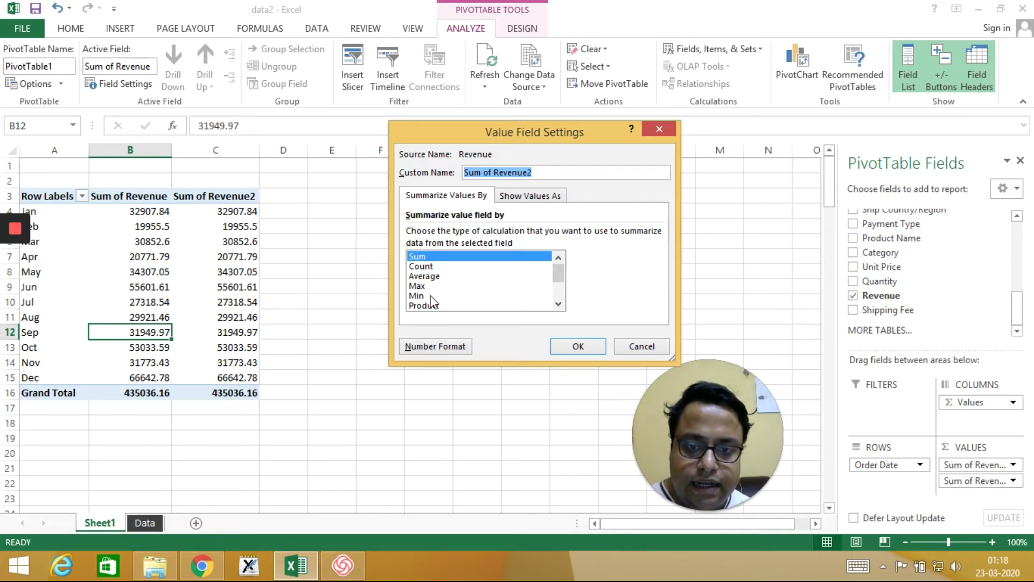
pyautogui.click(430, 266)
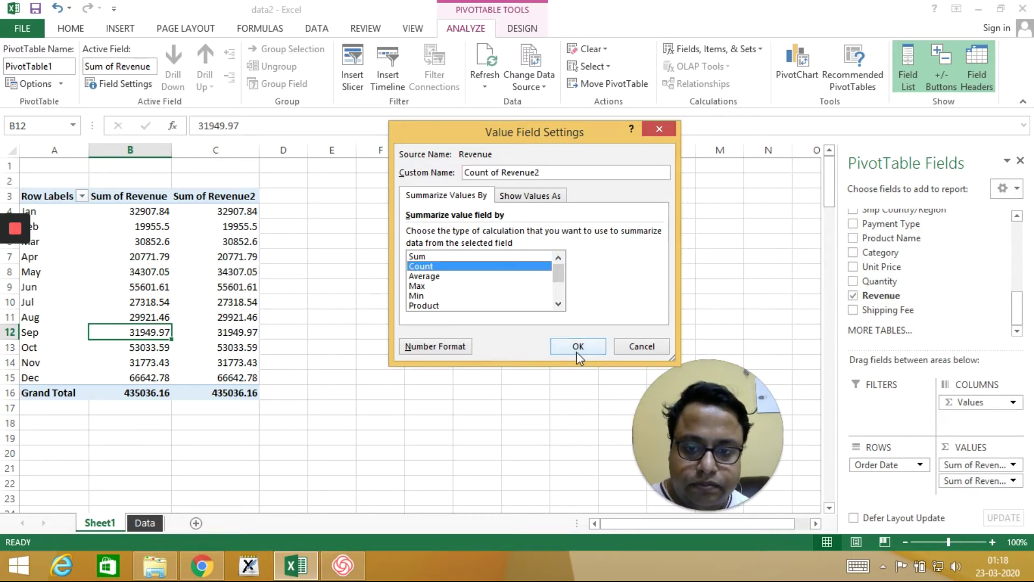
pyautogui.click(576, 349)
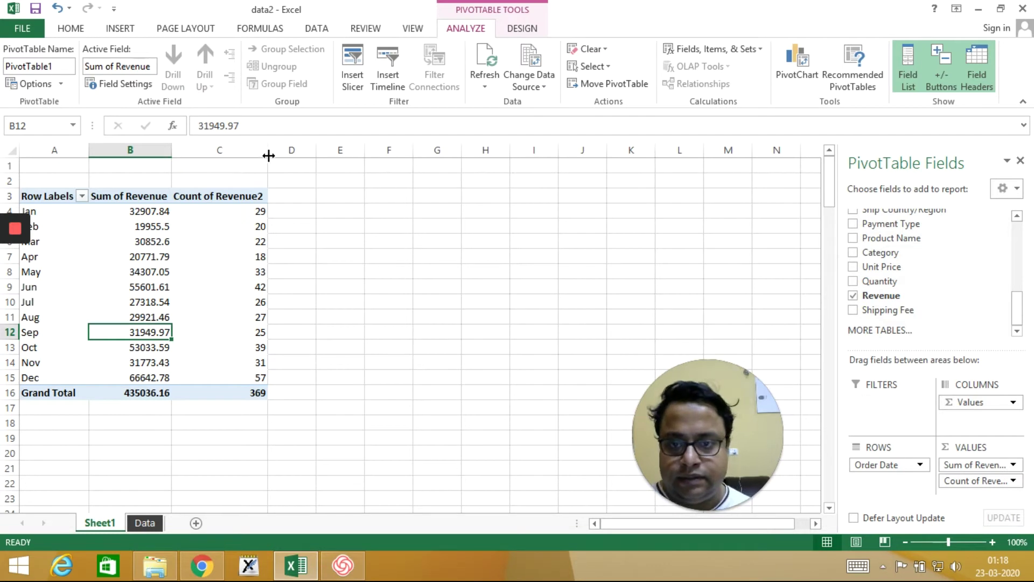
# Narrow column C to fit the Count of Revenue2 values
pyautogui.moveTo(268, 156); pyautogui.dragTo(226, 155)
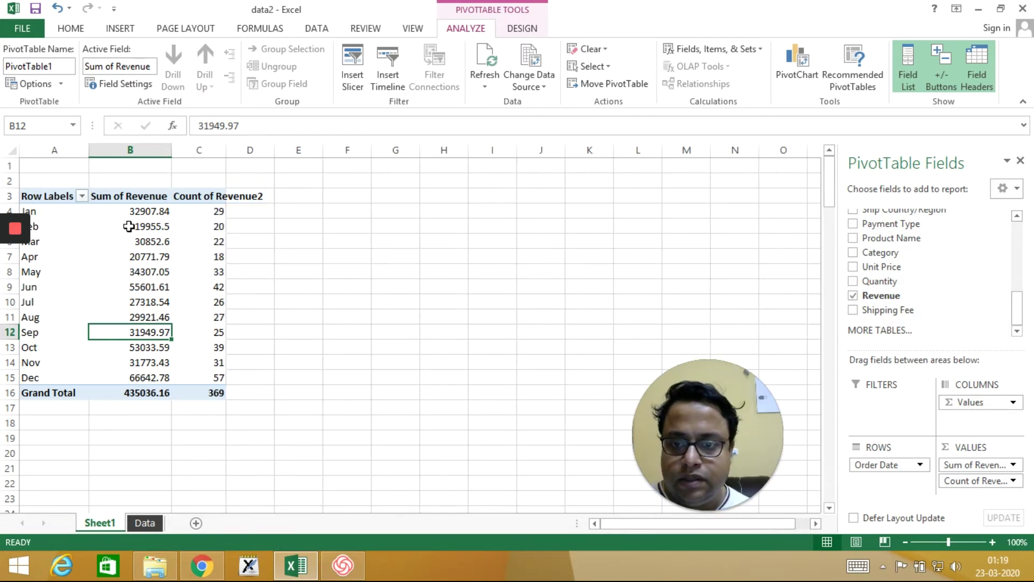
pyautogui.click(132, 229)
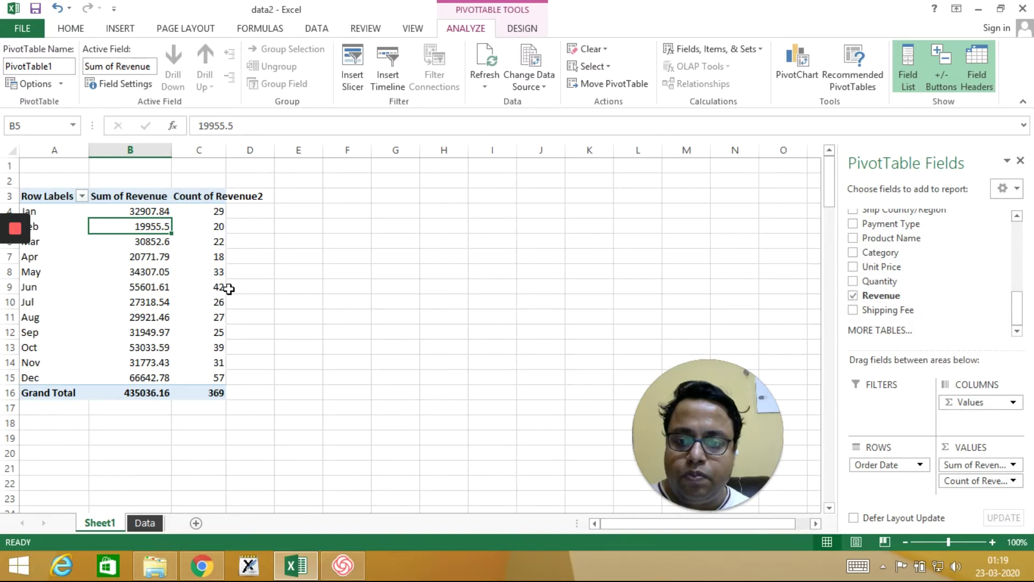
pyautogui.click(217, 313)
pyautogui.click(167, 315)
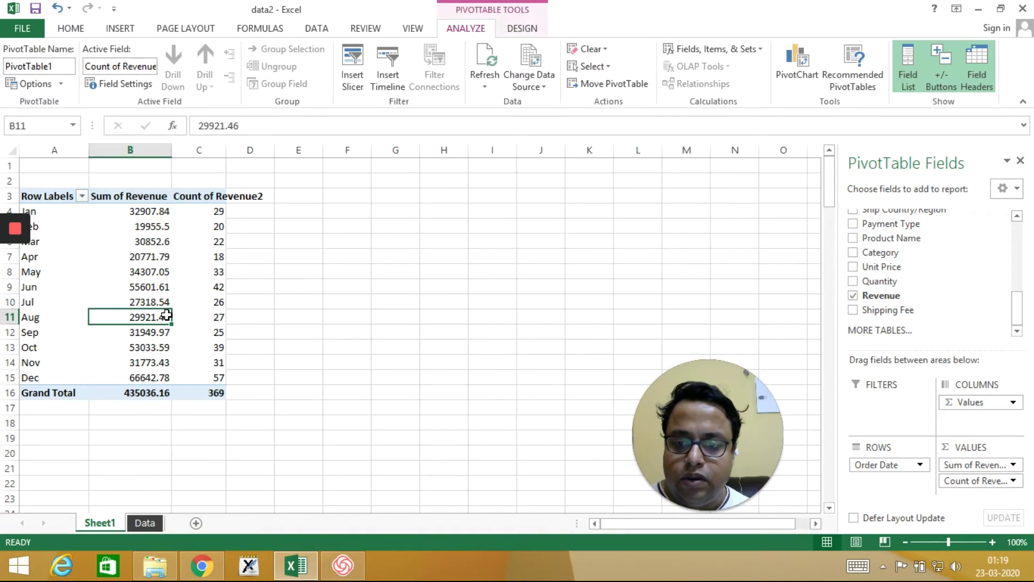
pyautogui.click(229, 305)
pyautogui.click(197, 299)
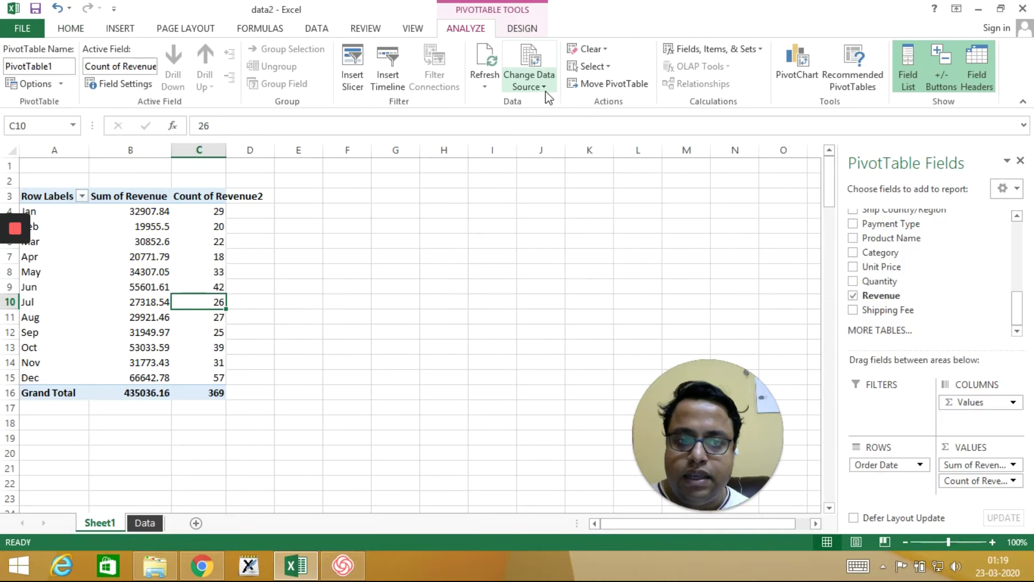
# Insert a clustered column PivotChart of monthly Sum of Revenue and Count of Revenue2
pyautogui.click(790, 81)
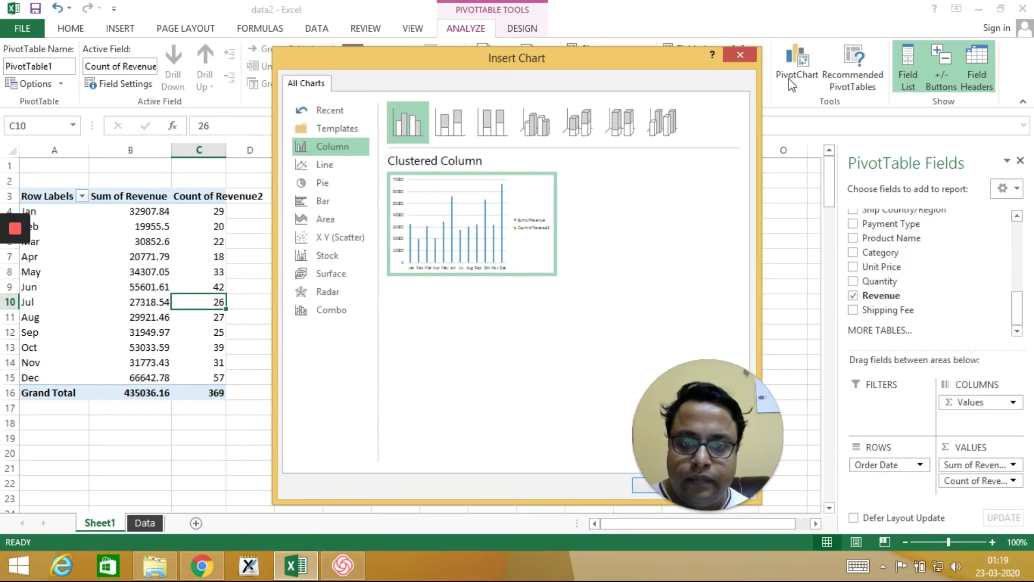
pyautogui.moveTo(522, 251)
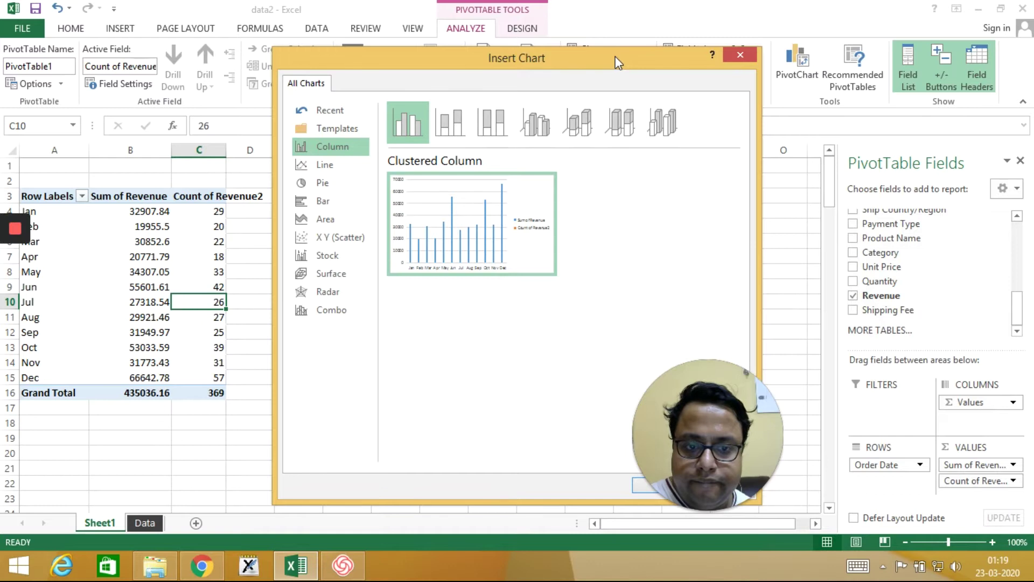
pyautogui.moveTo(615, 56); pyautogui.dragTo(459, 63)
pyautogui.click(492, 490)
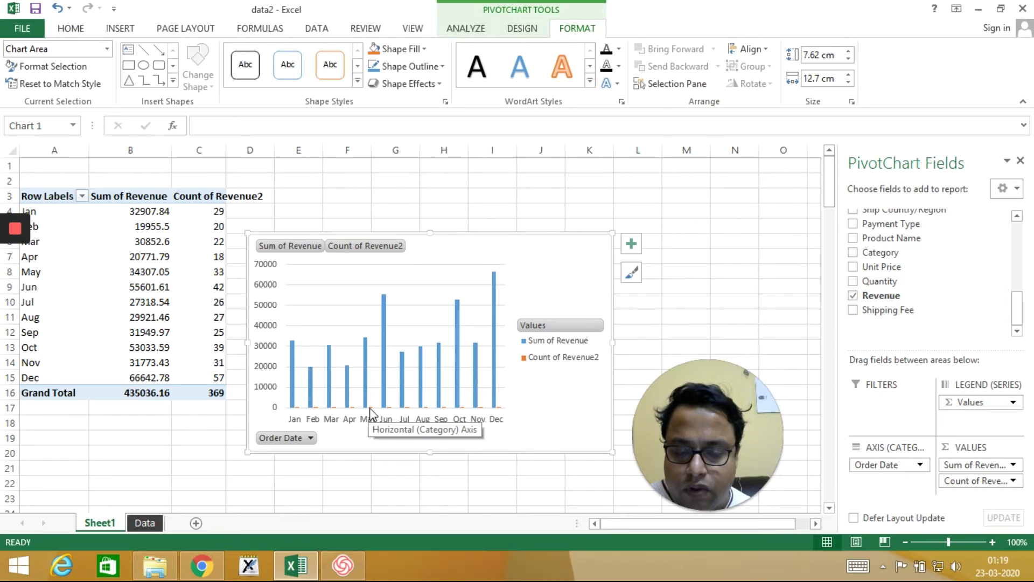
# Move the PivotChart up and left beside the pivot table
pyautogui.click(633, 249)
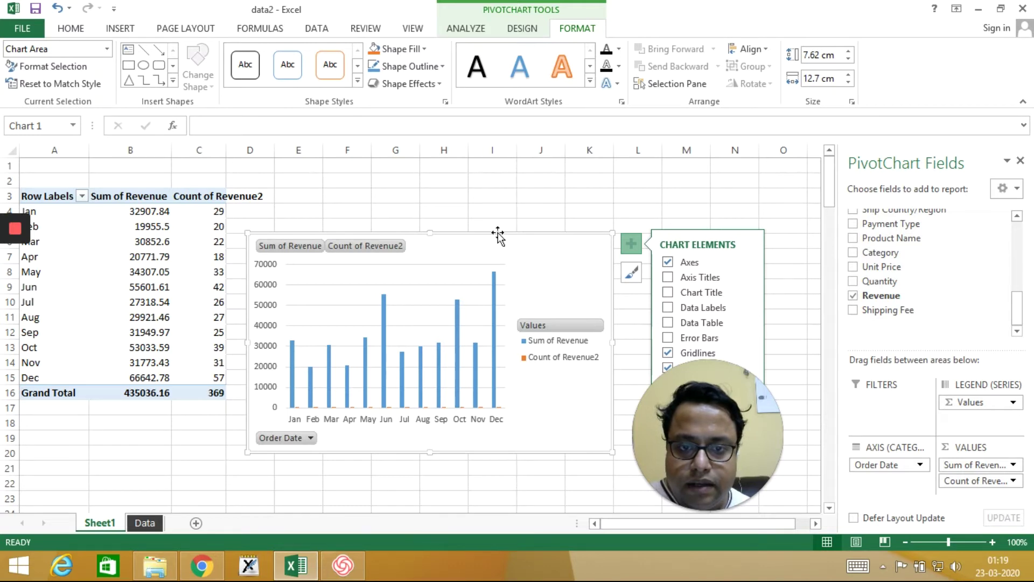
pyautogui.moveTo(498, 236); pyautogui.dragTo(431, 200)
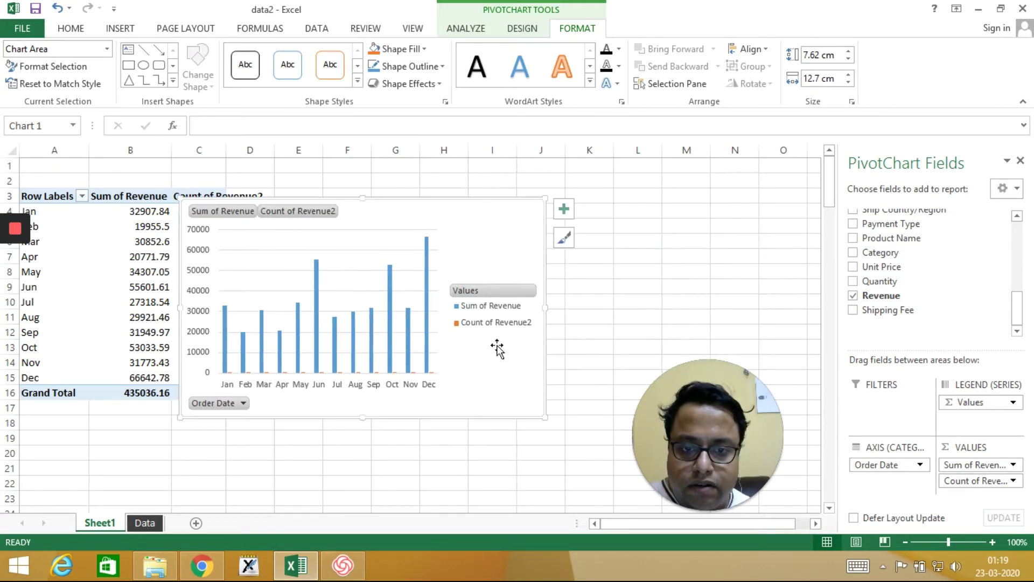
pyautogui.click(501, 328)
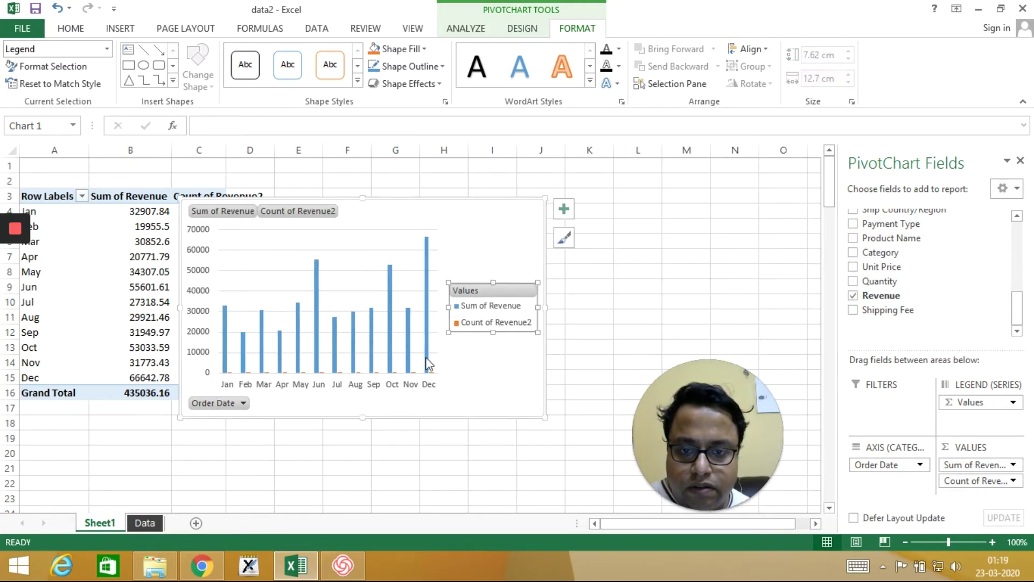
pyautogui.rightClick(379, 377)
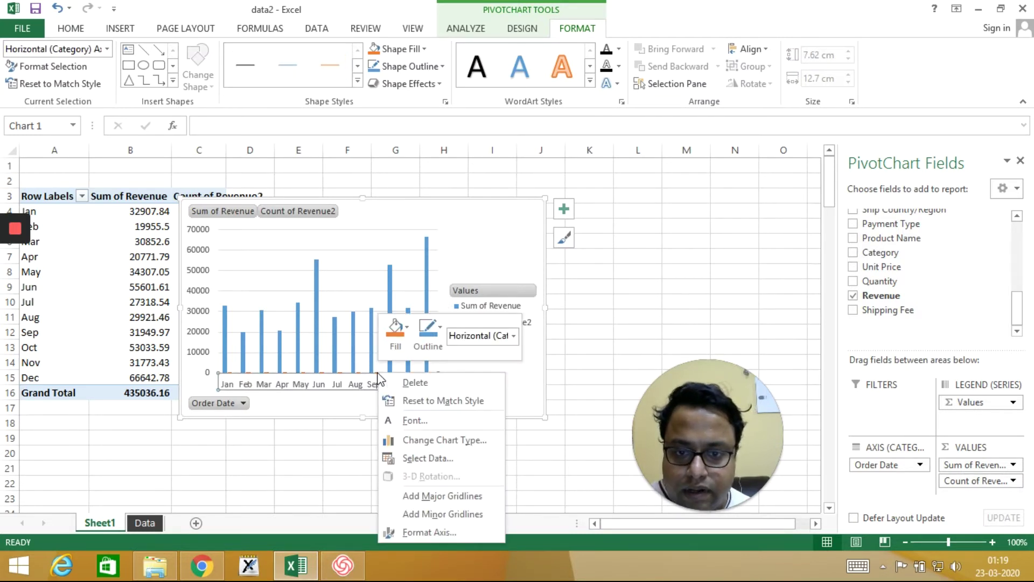
pyautogui.press('Escape')
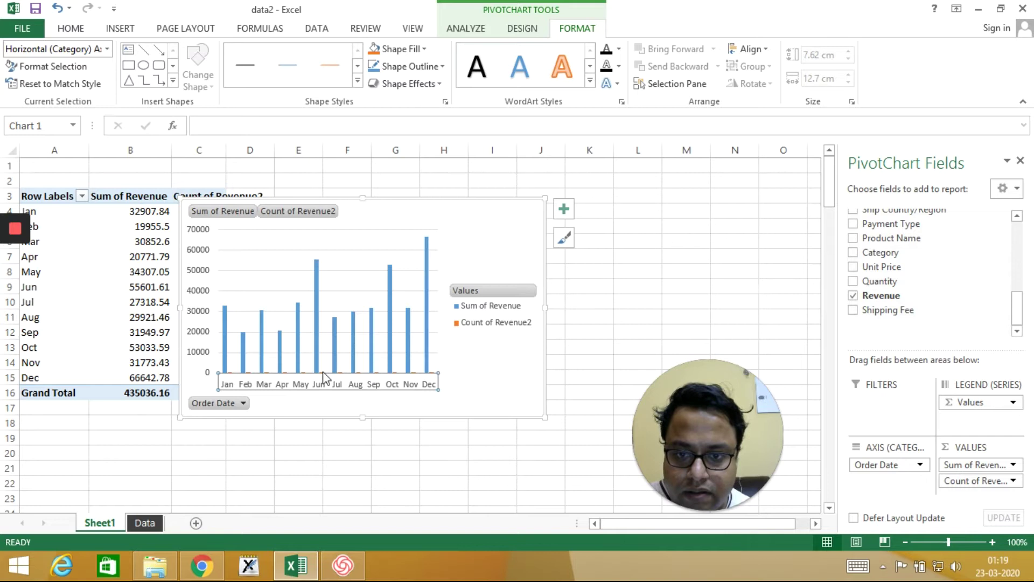
# Plot the Sum of Revenue series on a secondary axis
pyautogui.rightClick(318, 353)
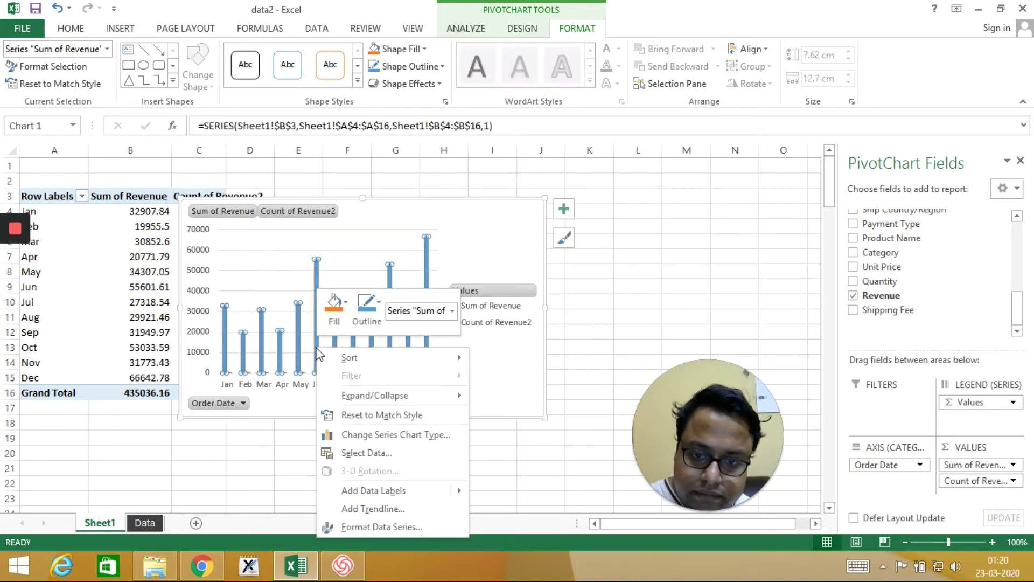
pyautogui.click(400, 527)
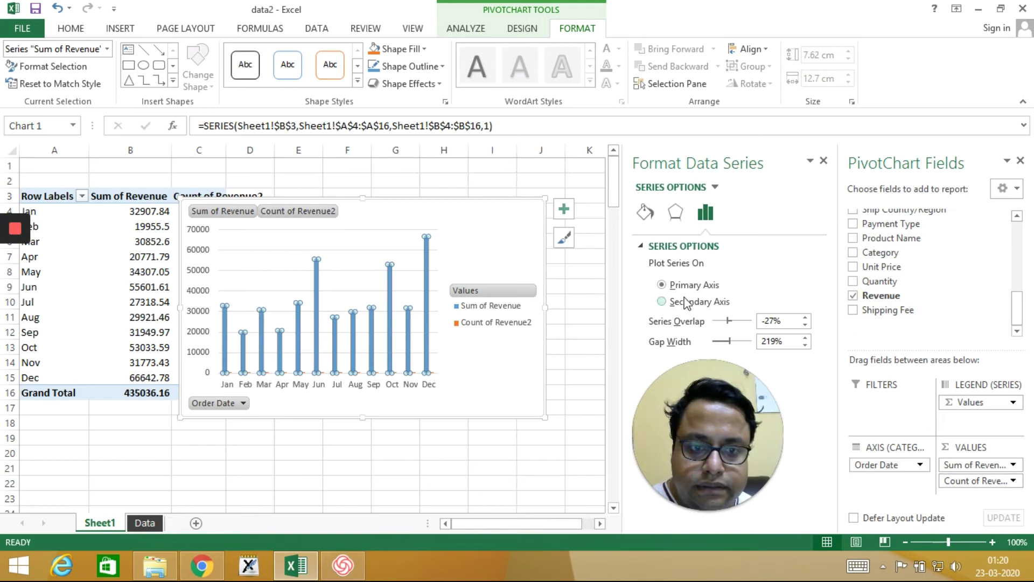
pyautogui.click(653, 220)
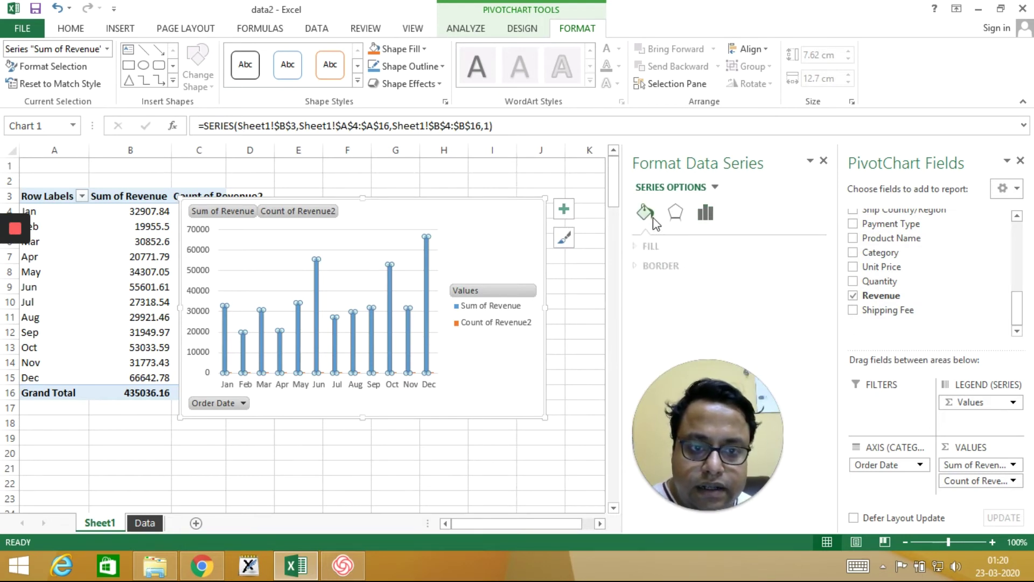
pyautogui.click(680, 218)
pyautogui.click(701, 224)
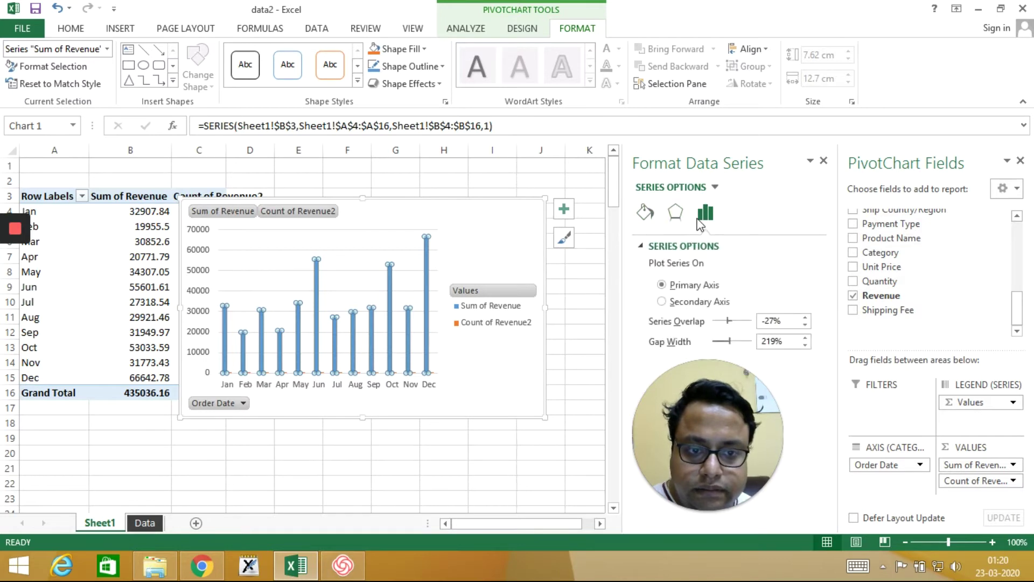
pyautogui.click(677, 305)
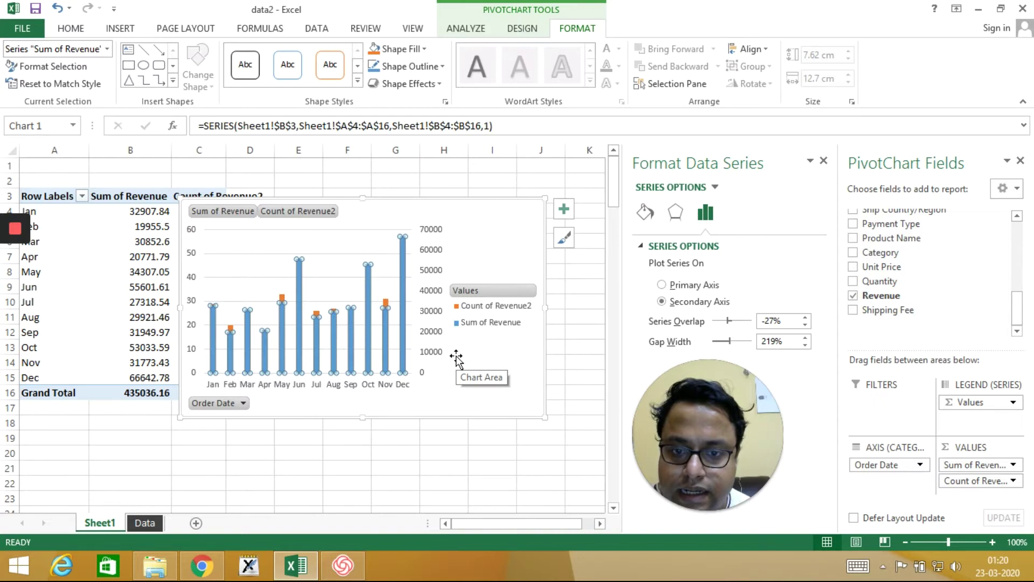
pyautogui.click(493, 368)
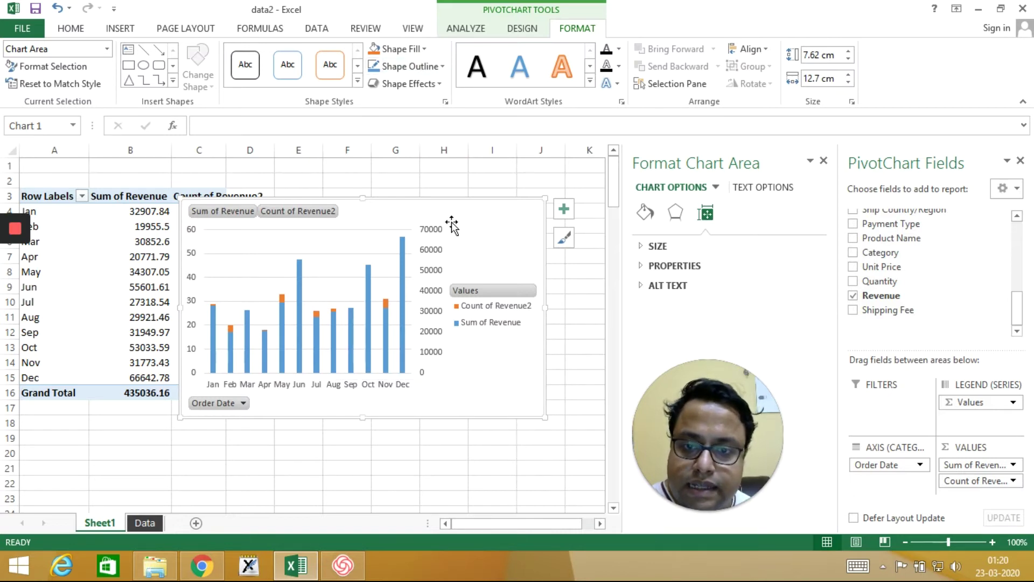
pyautogui.click(522, 31)
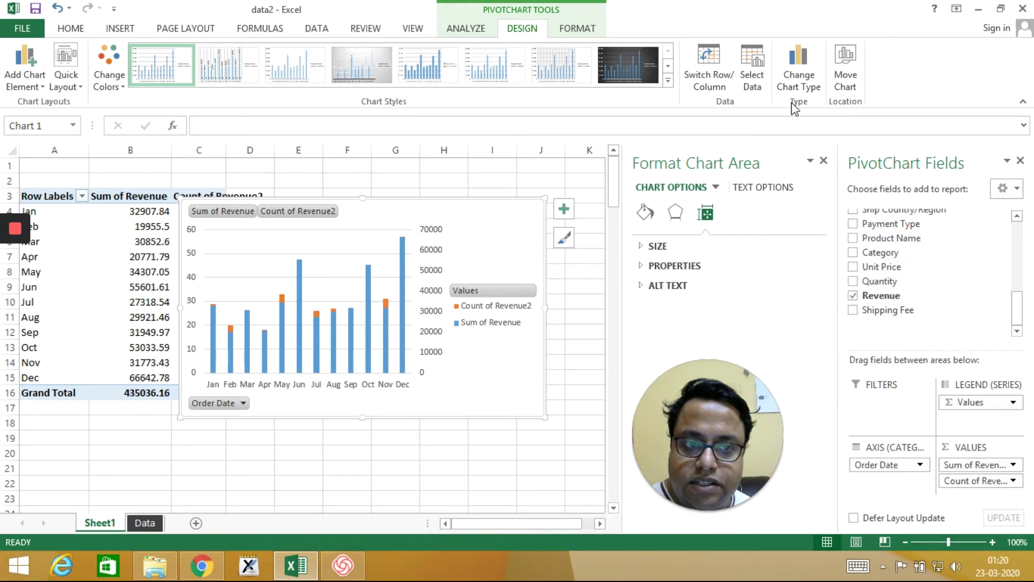
# Change to a combo chart: Count of Revenue2 clustered columns, Sum of Revenue as a line
pyautogui.click(798, 80)
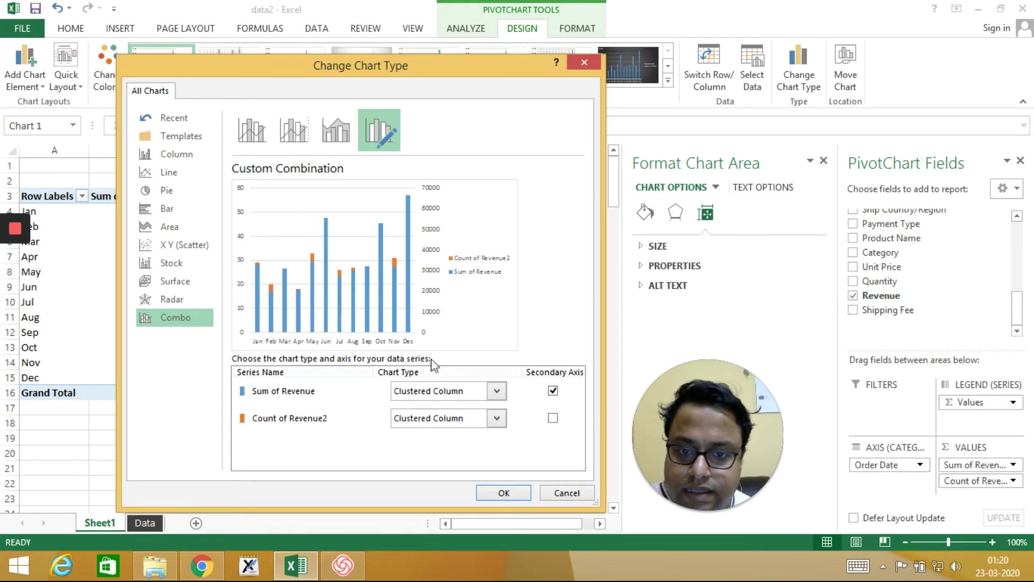
pyautogui.click(445, 392)
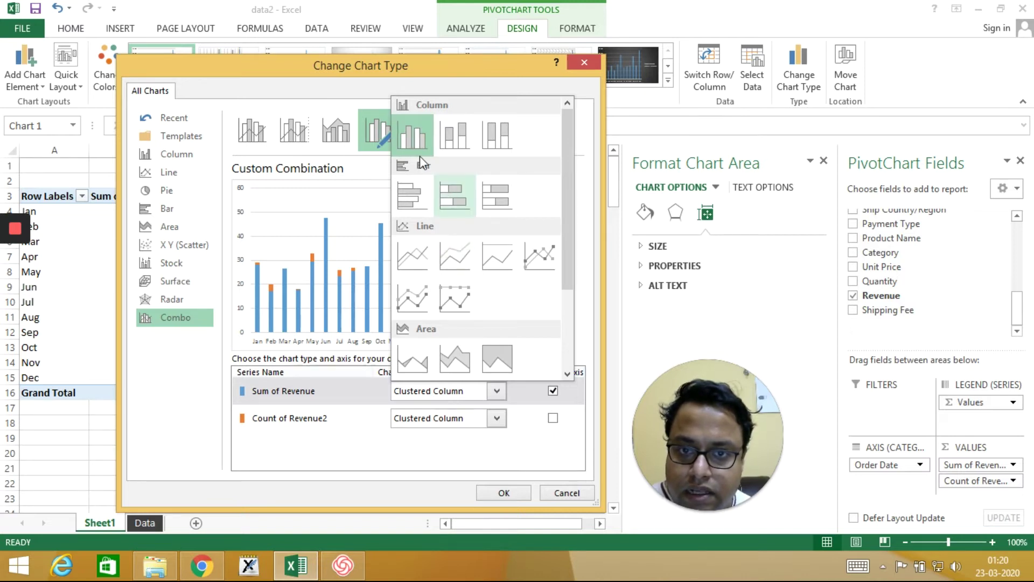
pyautogui.click(418, 141)
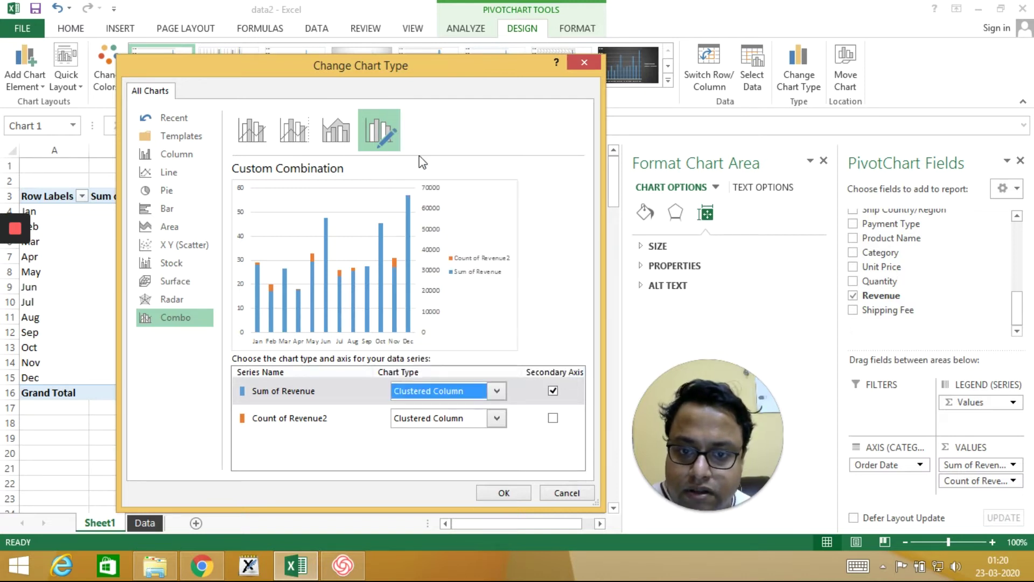
pyautogui.click(441, 418)
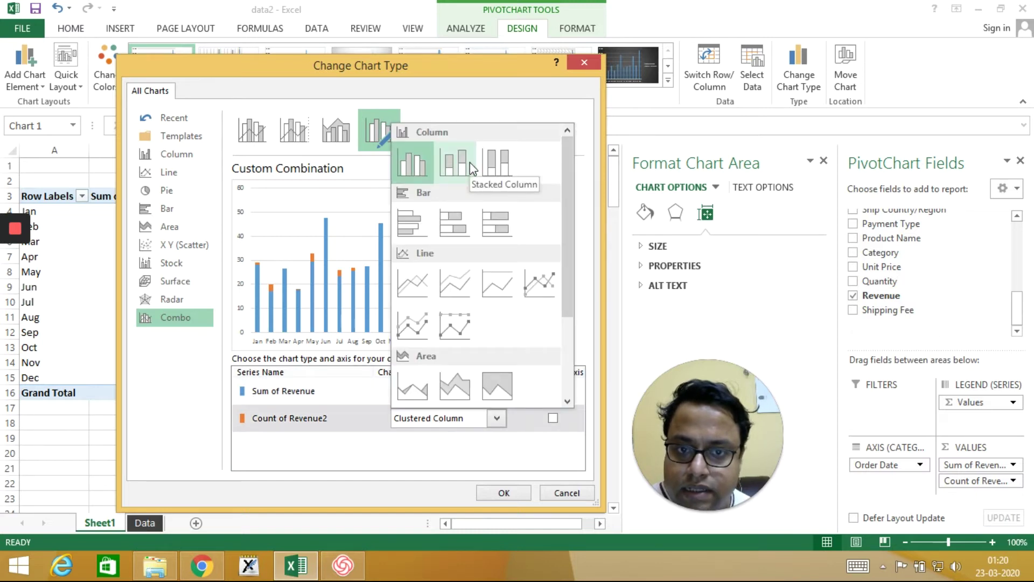
pyautogui.click(456, 162)
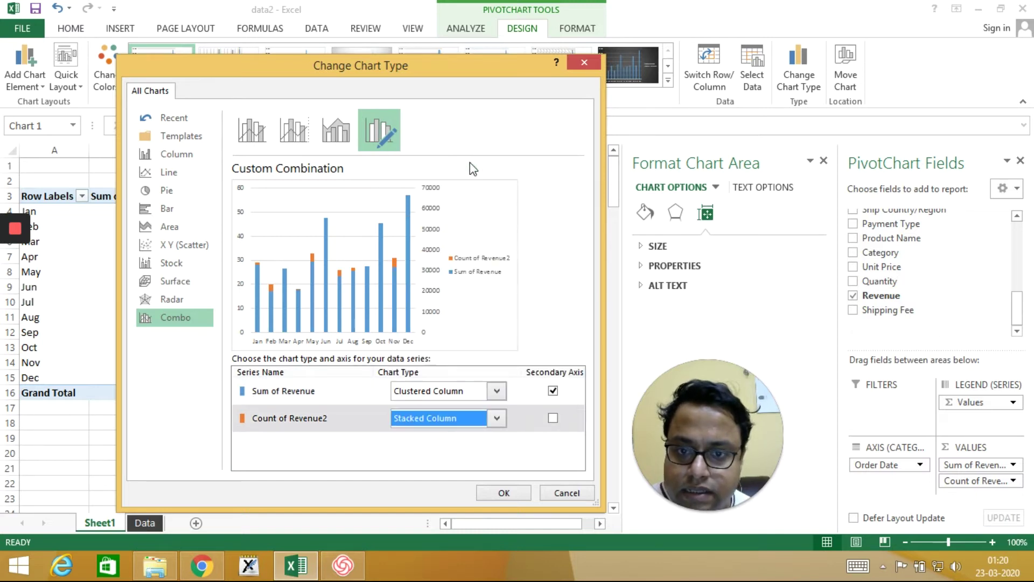
pyautogui.click(418, 423)
pyautogui.click(415, 167)
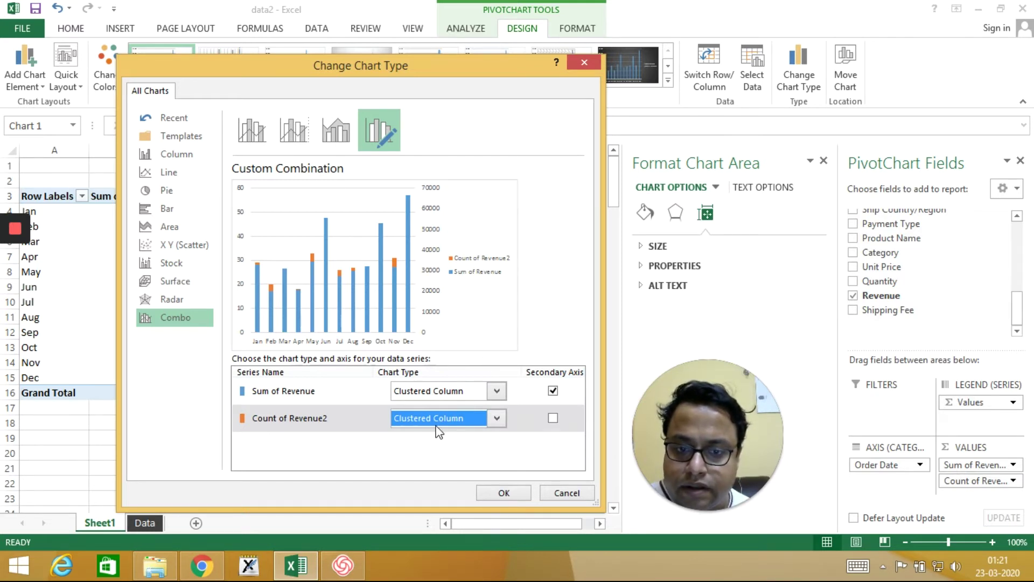
pyautogui.click(461, 418)
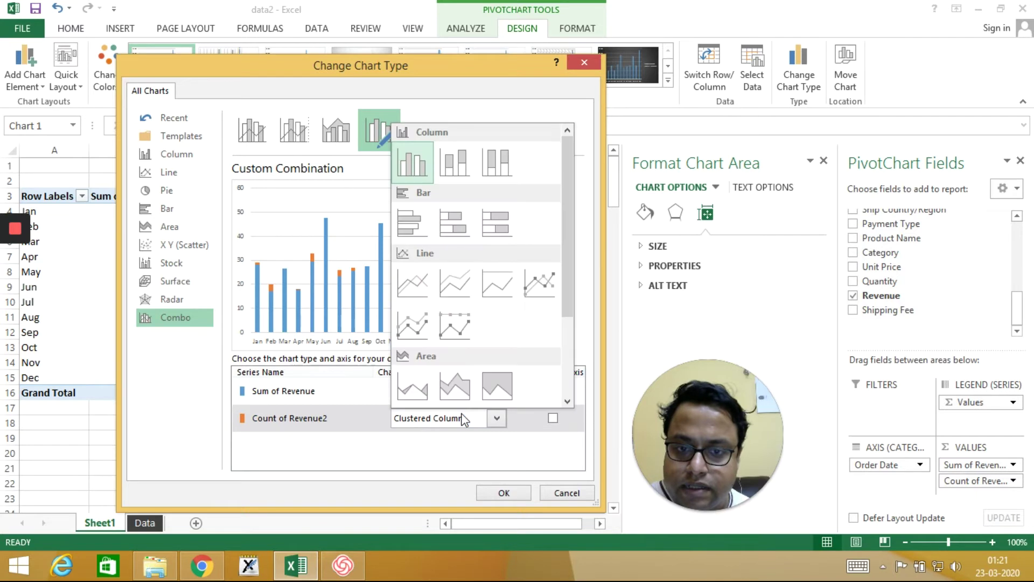
pyautogui.click(423, 275)
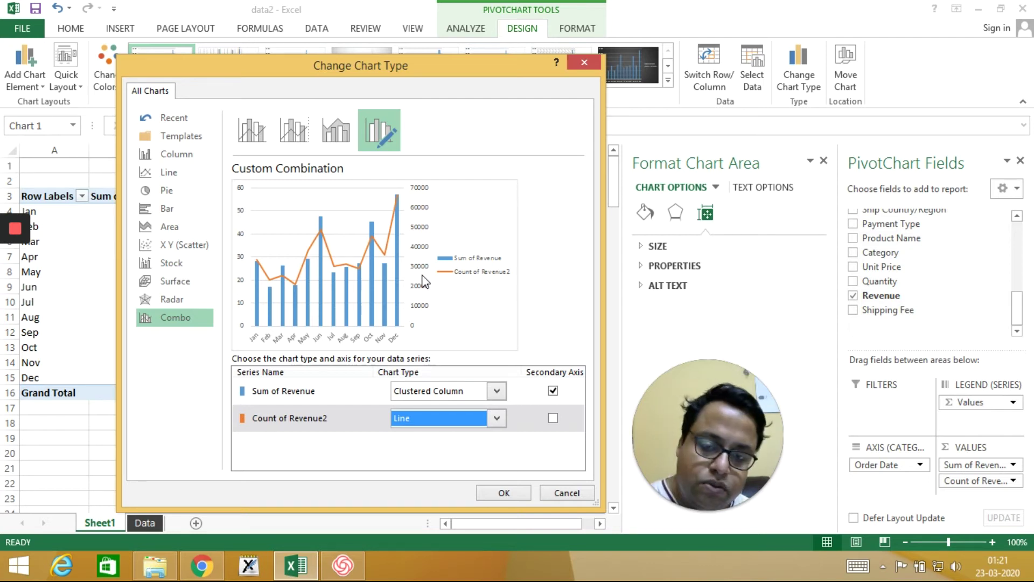
pyautogui.click(421, 392)
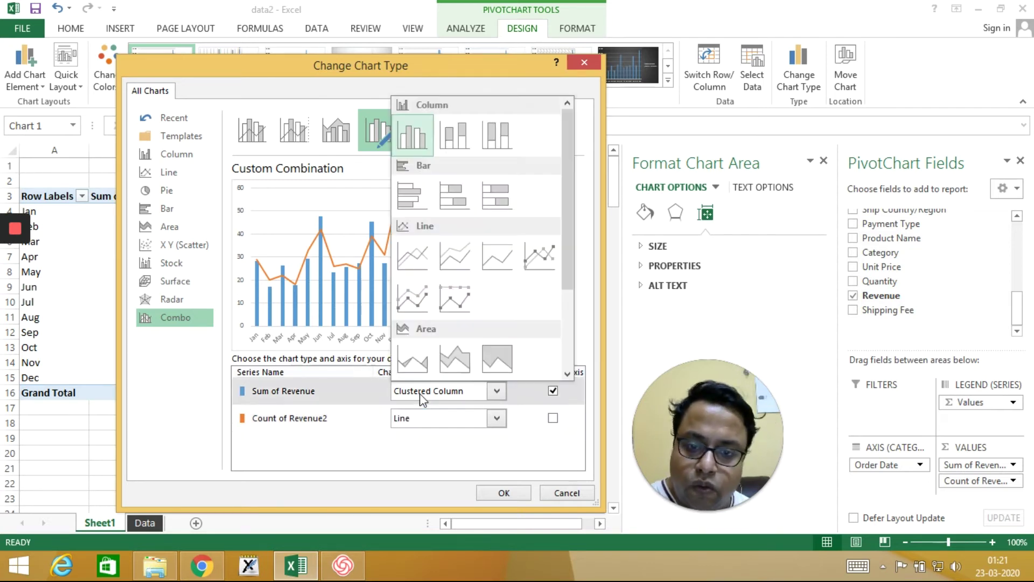
pyautogui.click(415, 255)
pyautogui.click(411, 419)
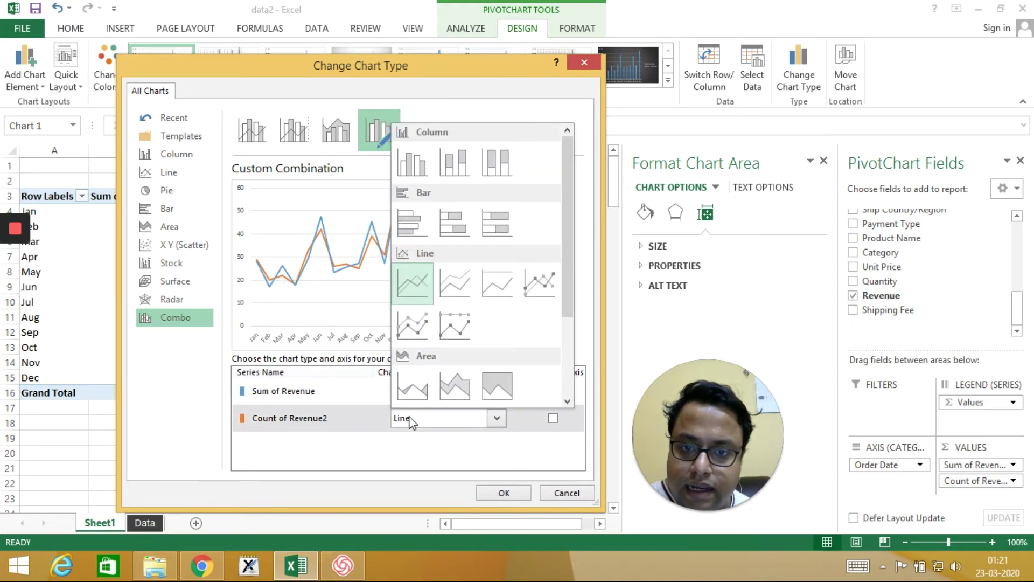
pyautogui.click(431, 177)
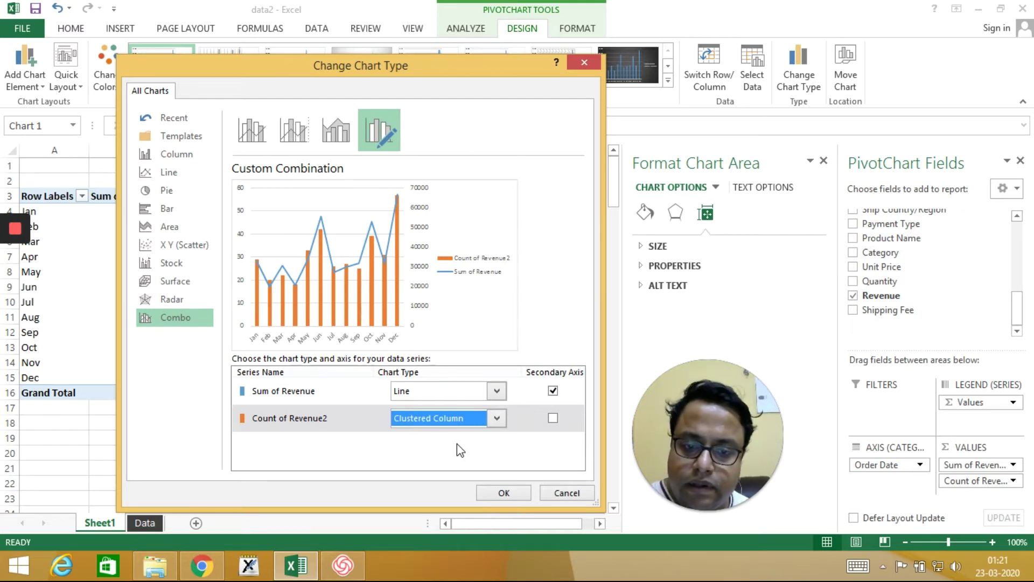
pyautogui.click(493, 494)
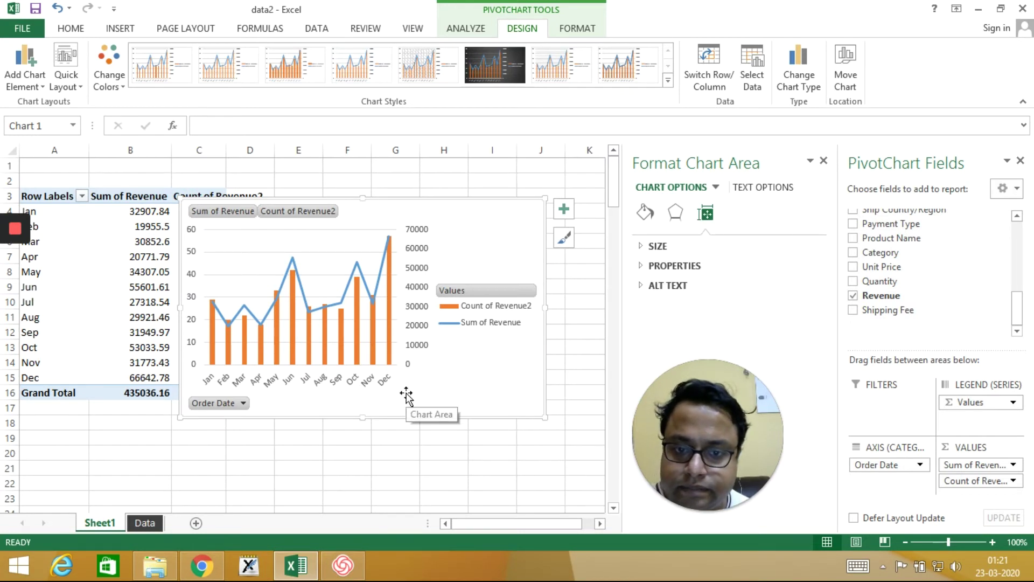
# Hide all chart field buttons and set the Count of Revenue2 gap width to 25%
pyautogui.rightClick(224, 405)
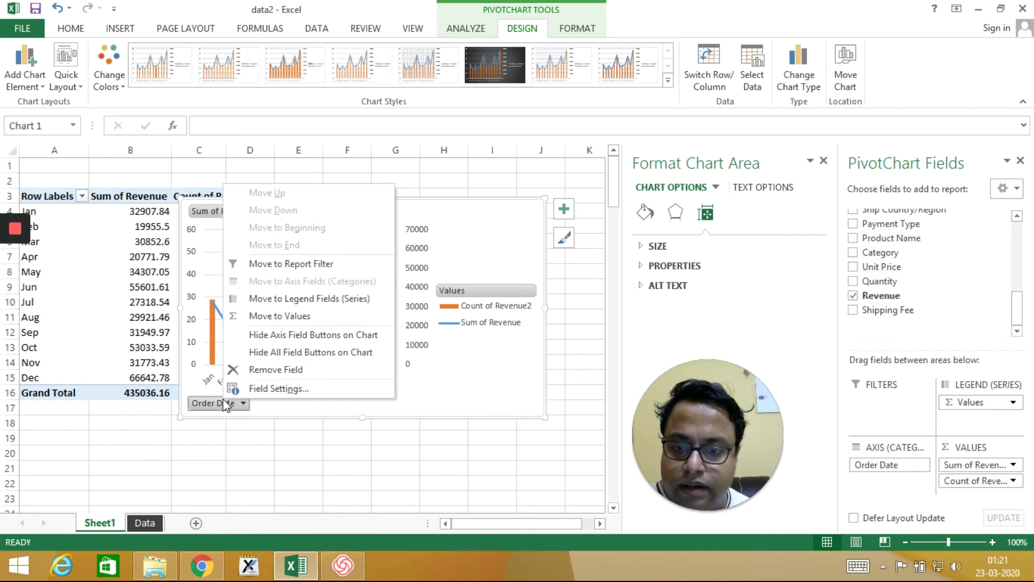
pyautogui.click(249, 356)
pyautogui.click(278, 354)
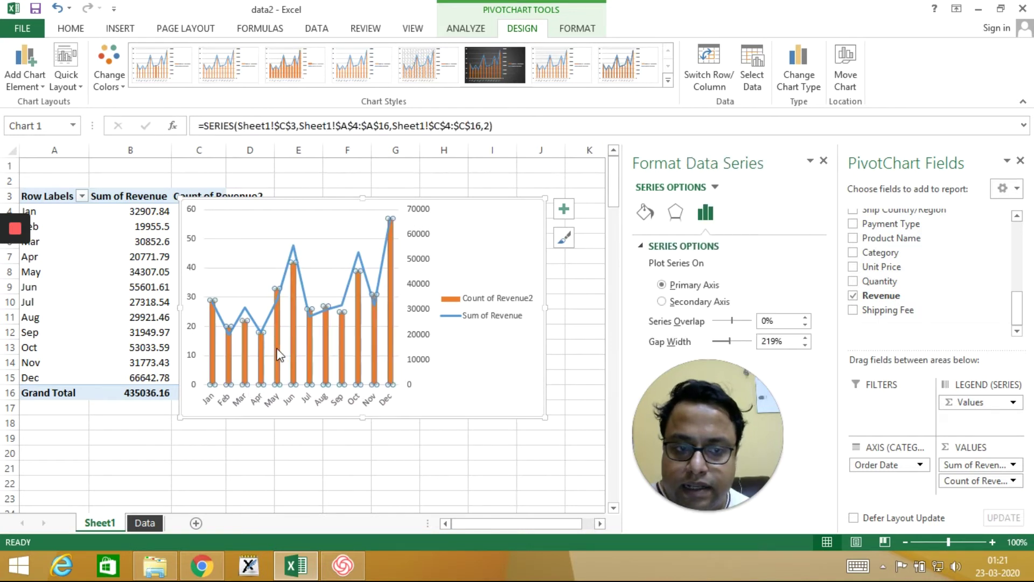
pyautogui.click(783, 342)
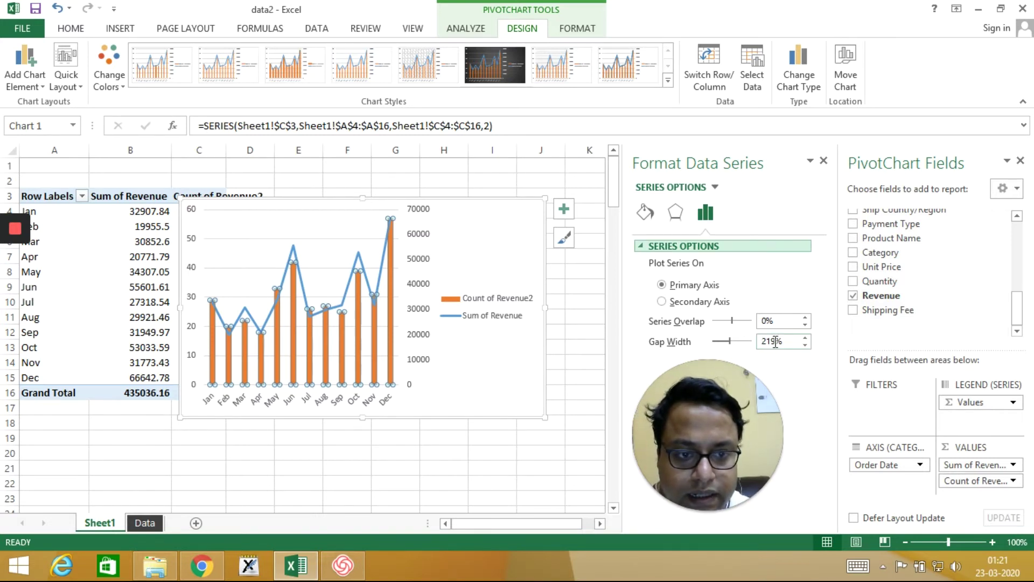
pyautogui.doubleClick(776, 341)
pyautogui.press('BackSpace')
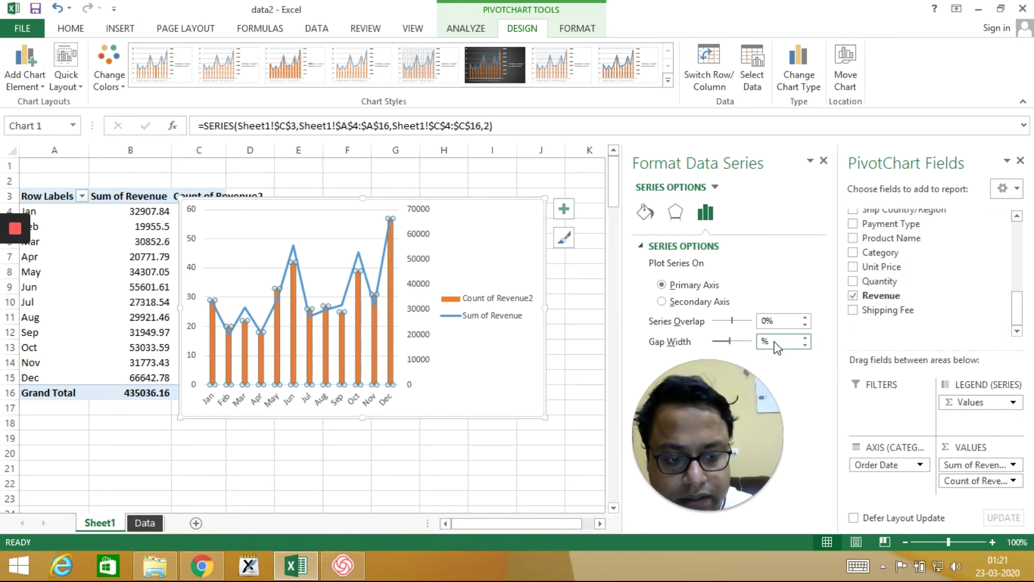
pyautogui.write('25')
pyautogui.press('Return')
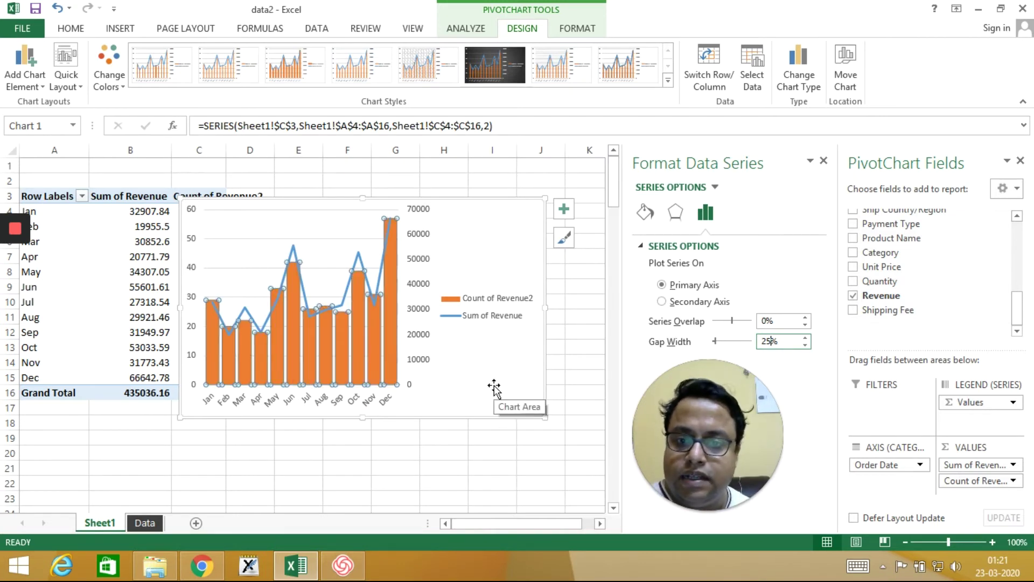
pyautogui.click(365, 360)
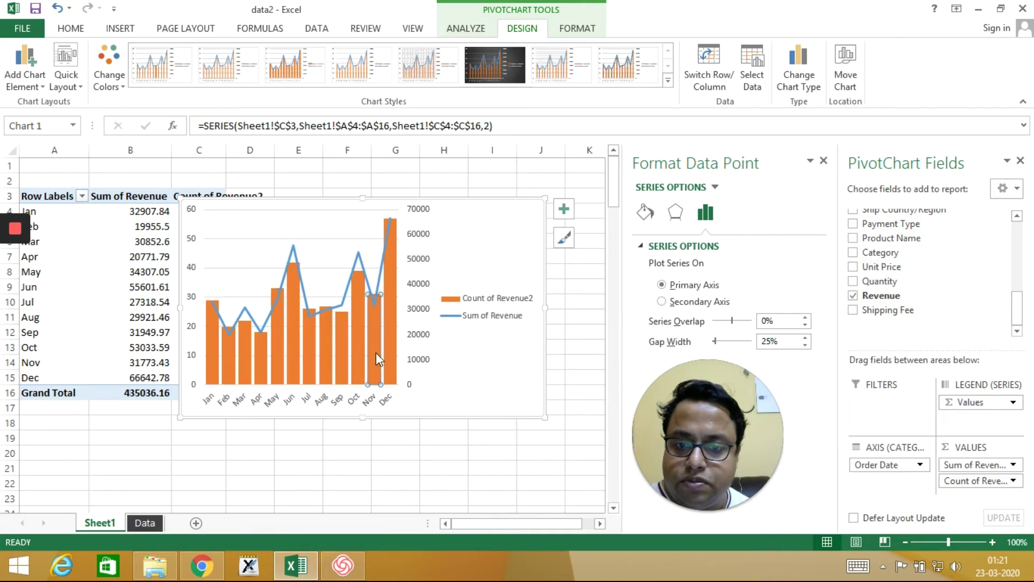
pyautogui.click(510, 377)
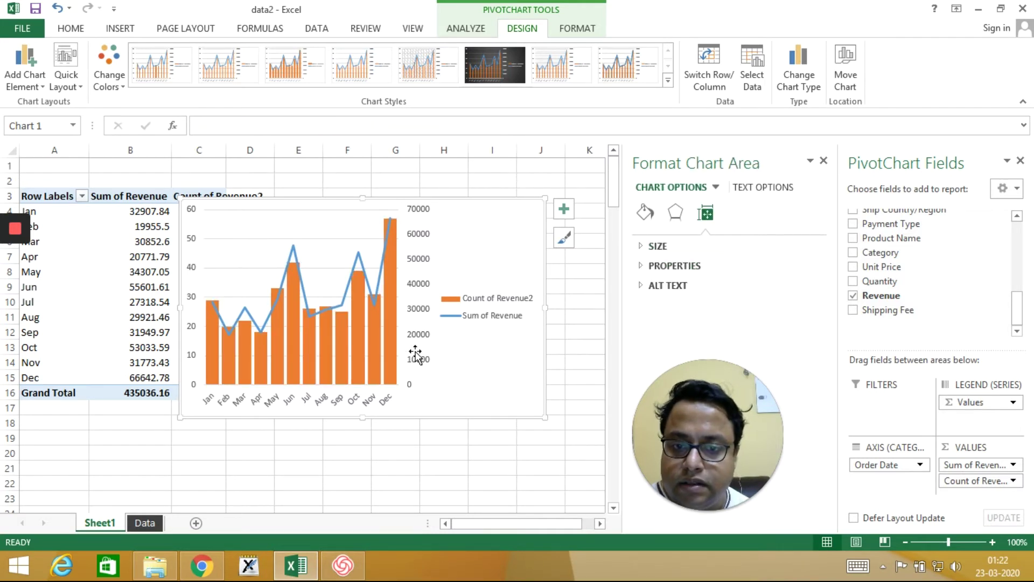
pyautogui.press('Down')
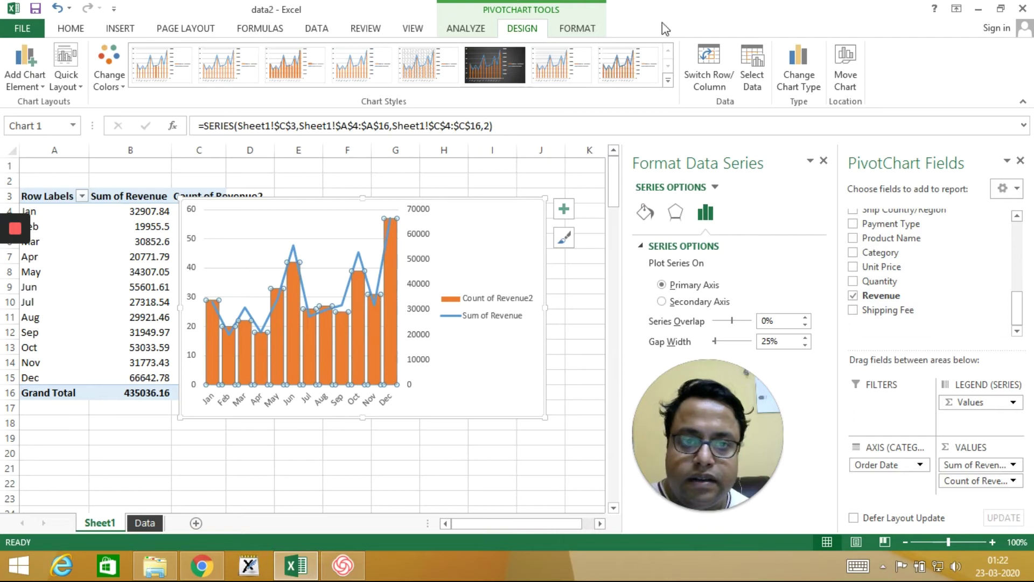
# Fill the Count of Revenue2 columns light green
pyautogui.click(456, 30)
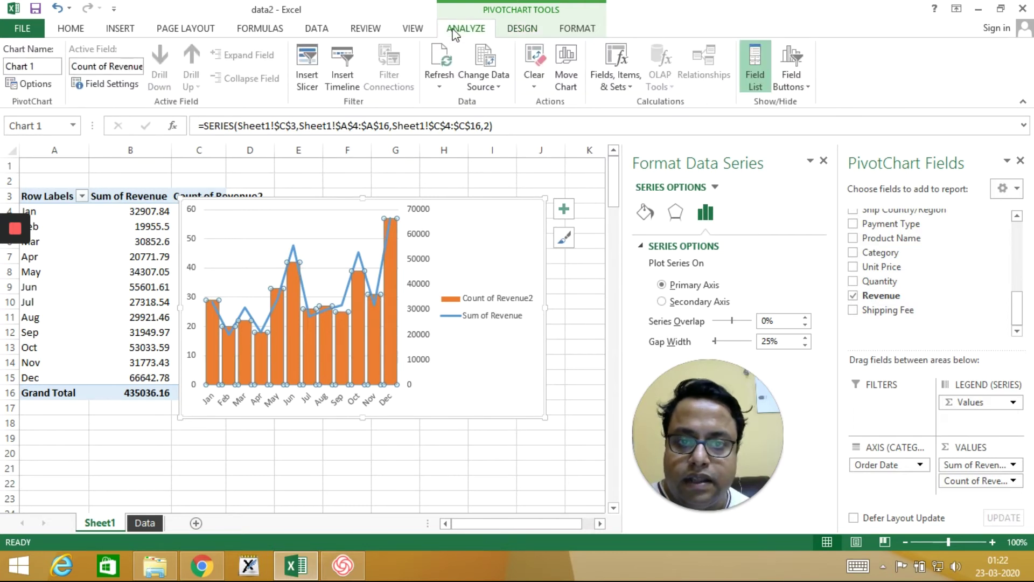
pyautogui.click(561, 31)
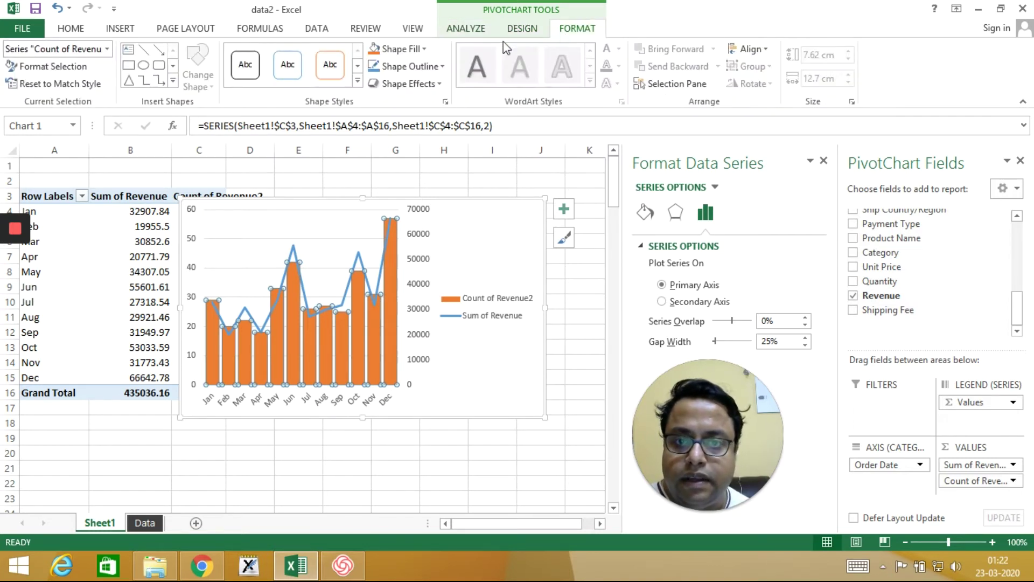
pyautogui.click(416, 51)
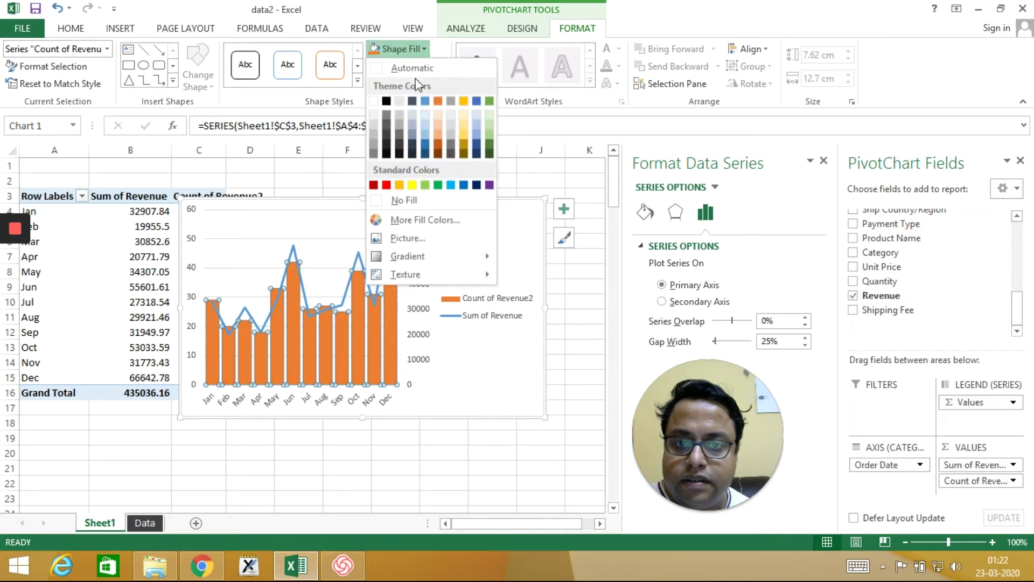
pyautogui.click(427, 186)
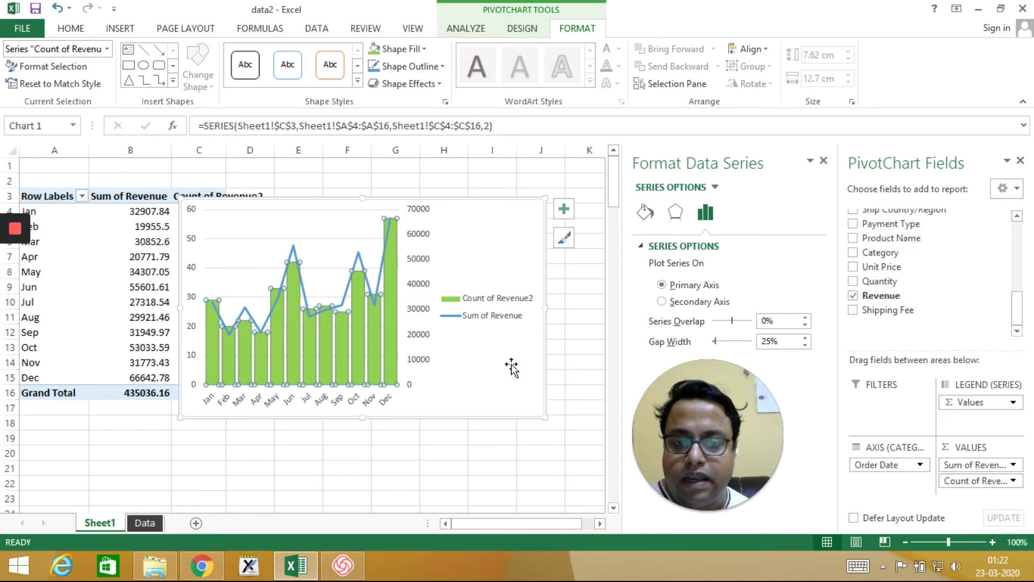
# Move the chart legend to the bottom position
pyautogui.click(500, 316)
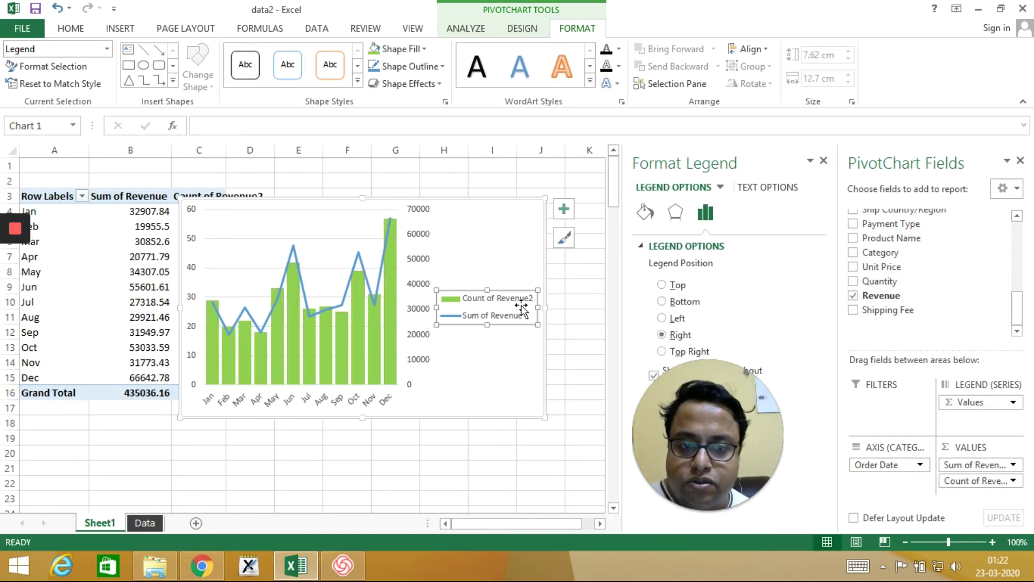
pyautogui.click(564, 209)
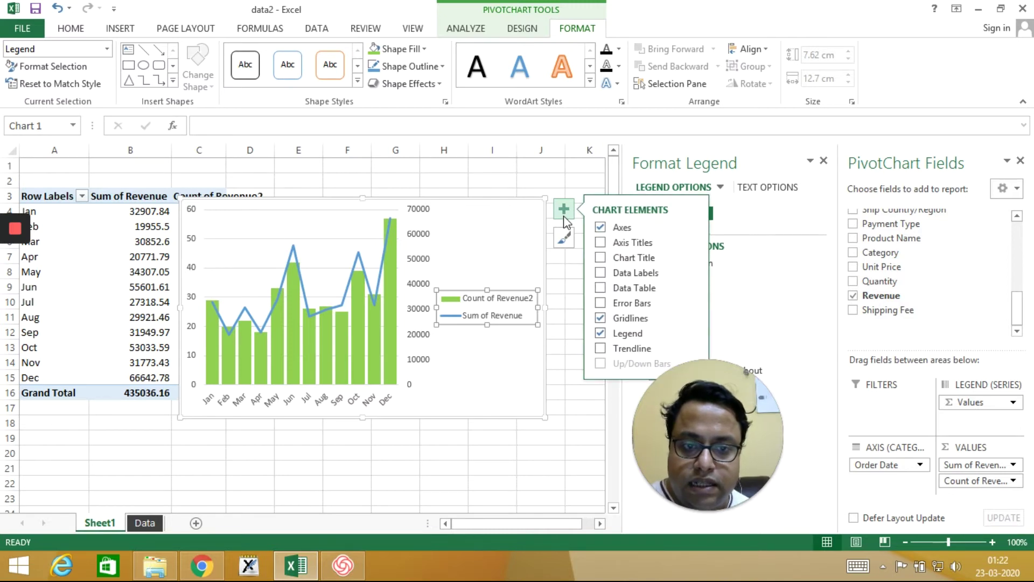
pyautogui.click(692, 333)
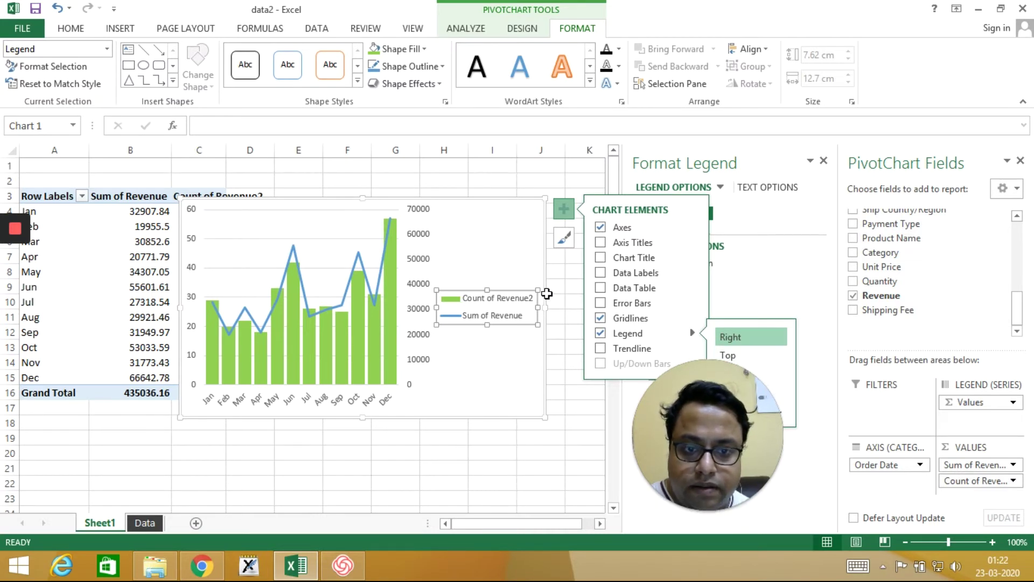
pyautogui.click(577, 289)
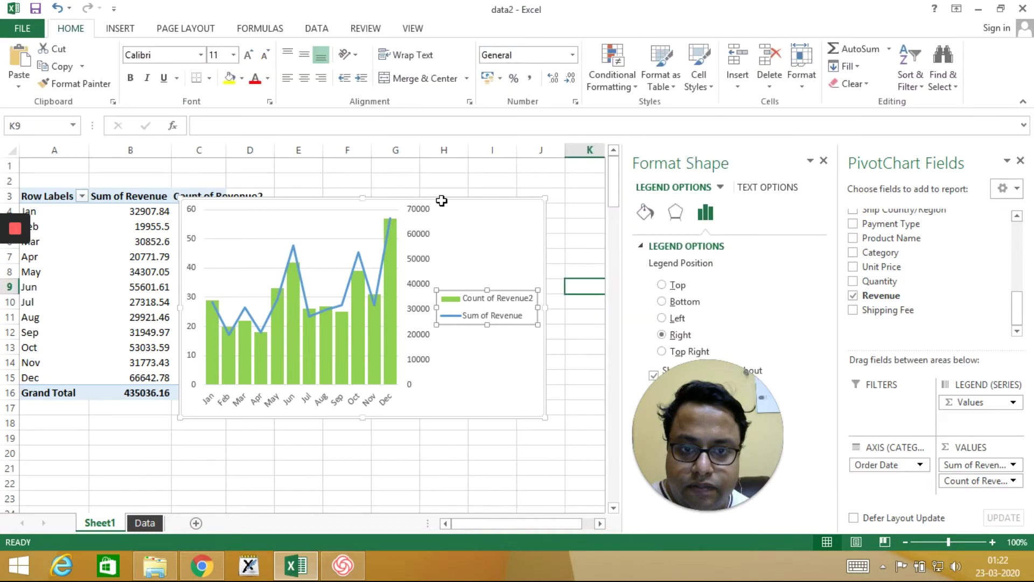
pyautogui.click(441, 200)
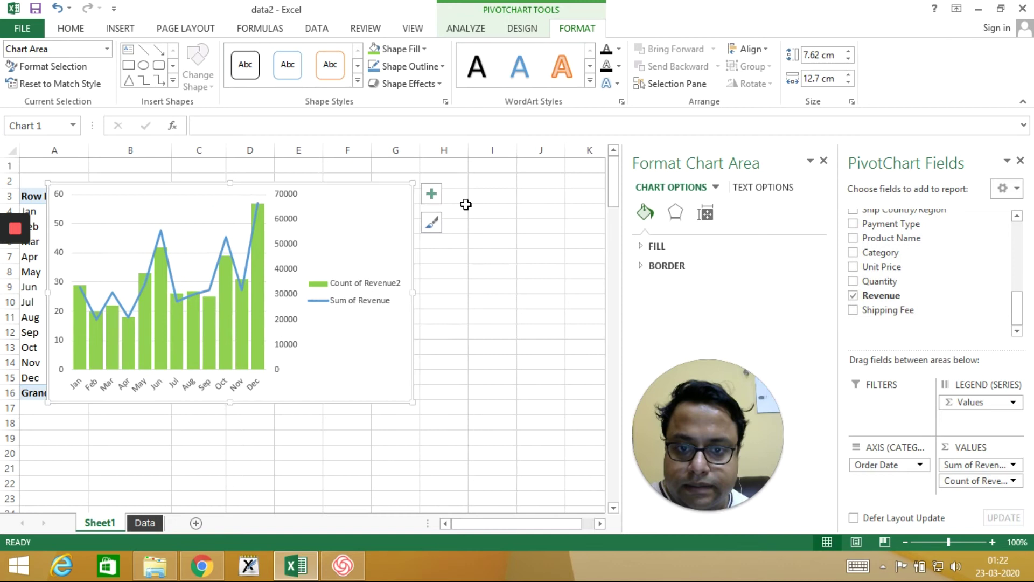
pyautogui.click(432, 194)
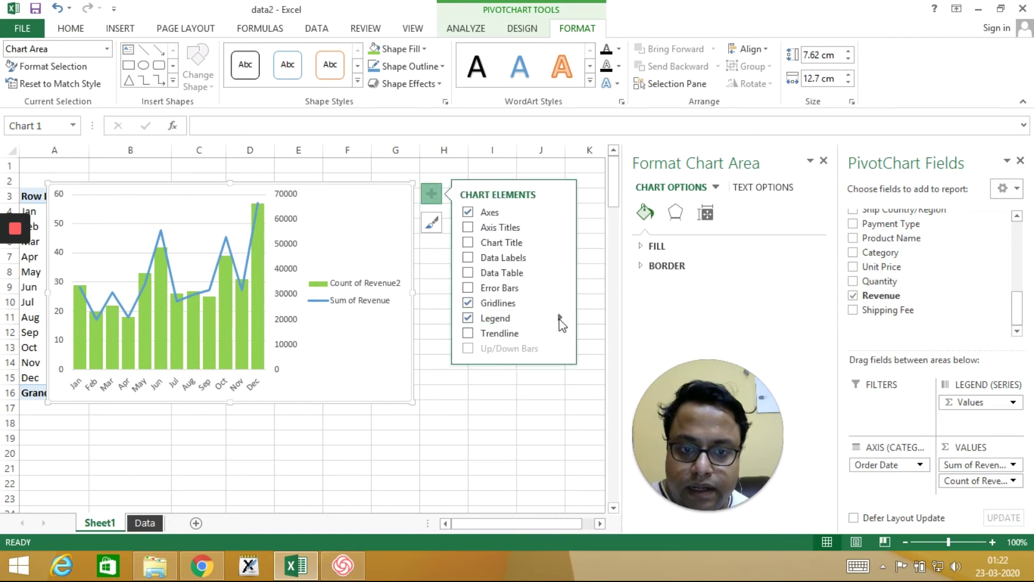
pyautogui.click(560, 318)
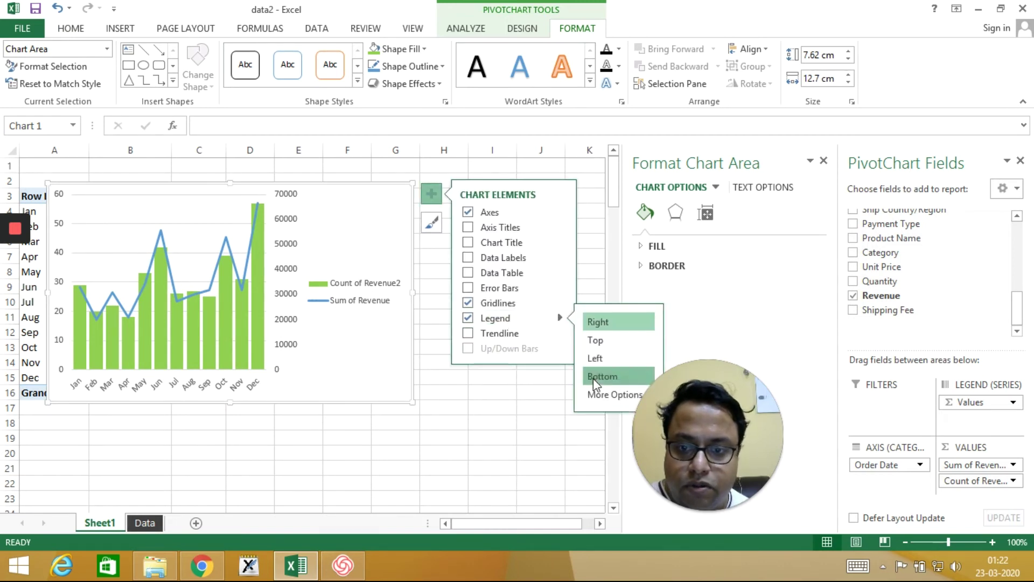
pyautogui.click(594, 377)
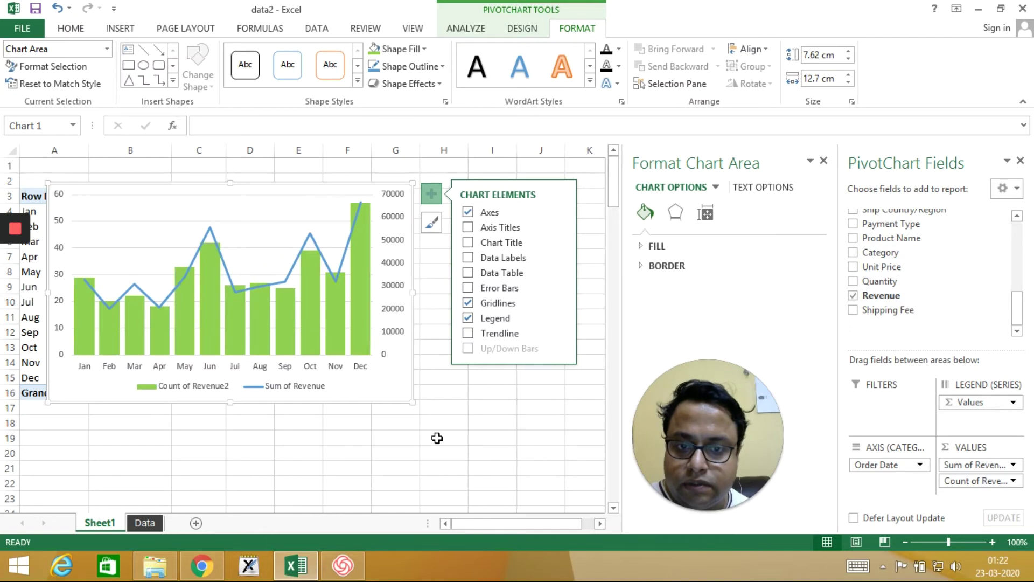
# Add a chart title reading 'Monthly revenue and # of invoices', leaving data labels off
pyautogui.click(468, 242)
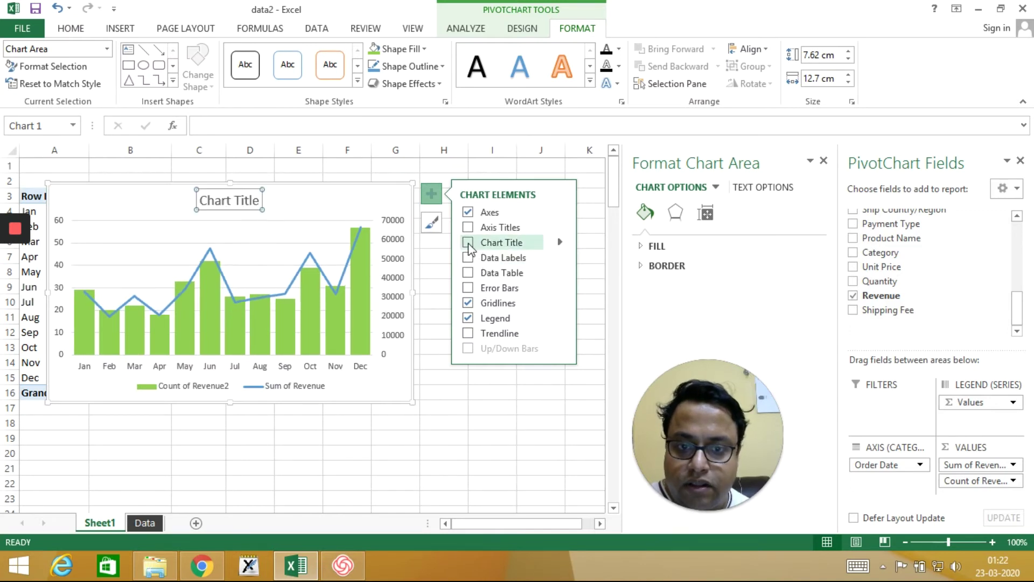
pyautogui.click(469, 258)
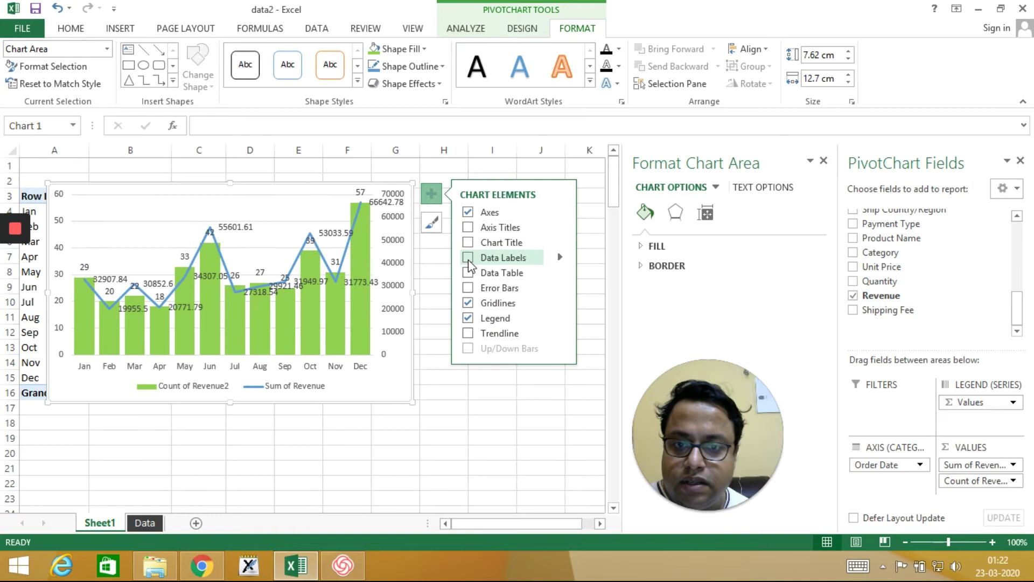
pyautogui.click(468, 259)
pyautogui.click(468, 244)
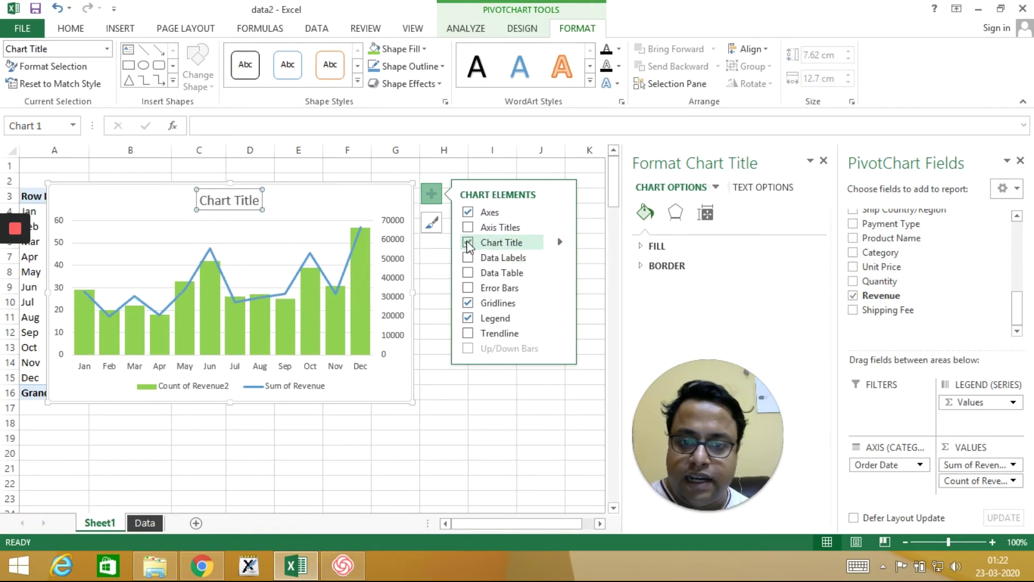
pyautogui.click(221, 201)
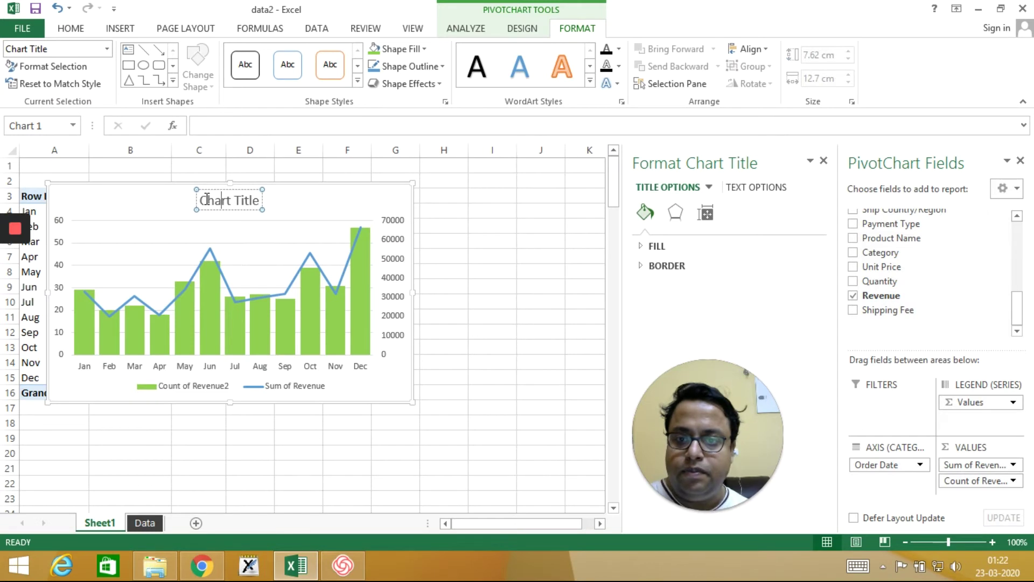
pyautogui.moveTo(200, 200); pyautogui.dragTo(277, 198)
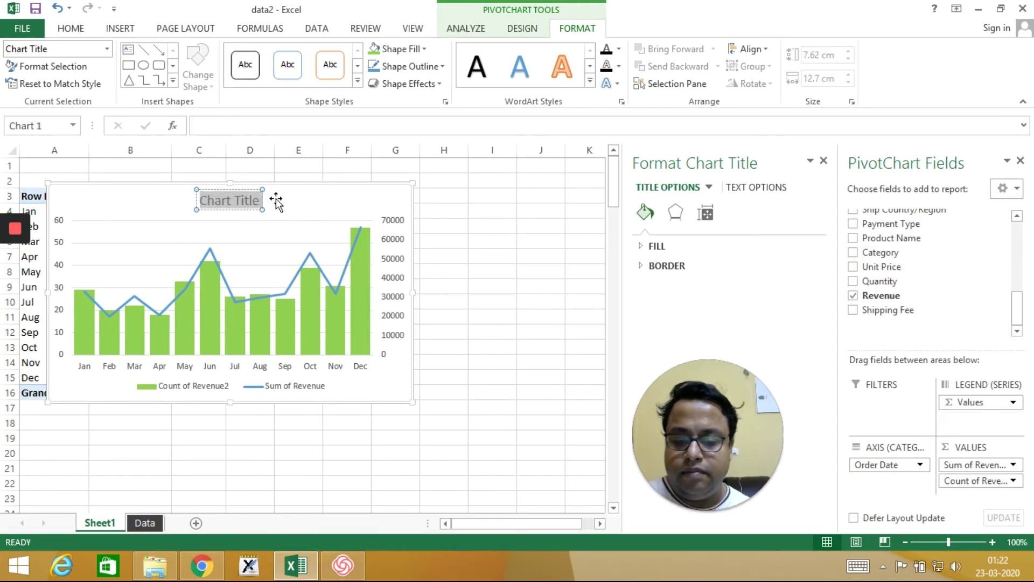
pyautogui.write('Monthly revenue and')
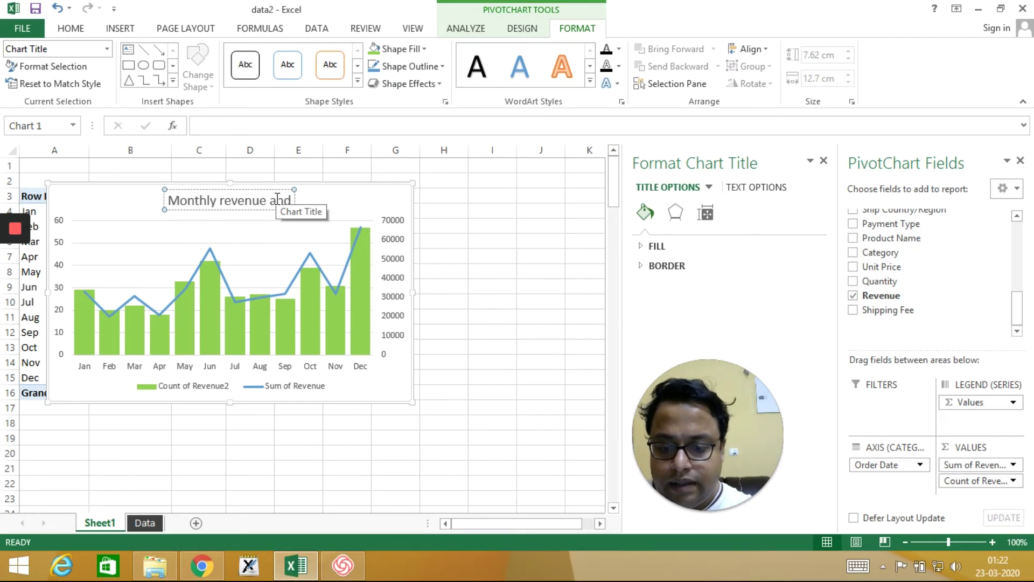
pyautogui.write(' # of invoices')
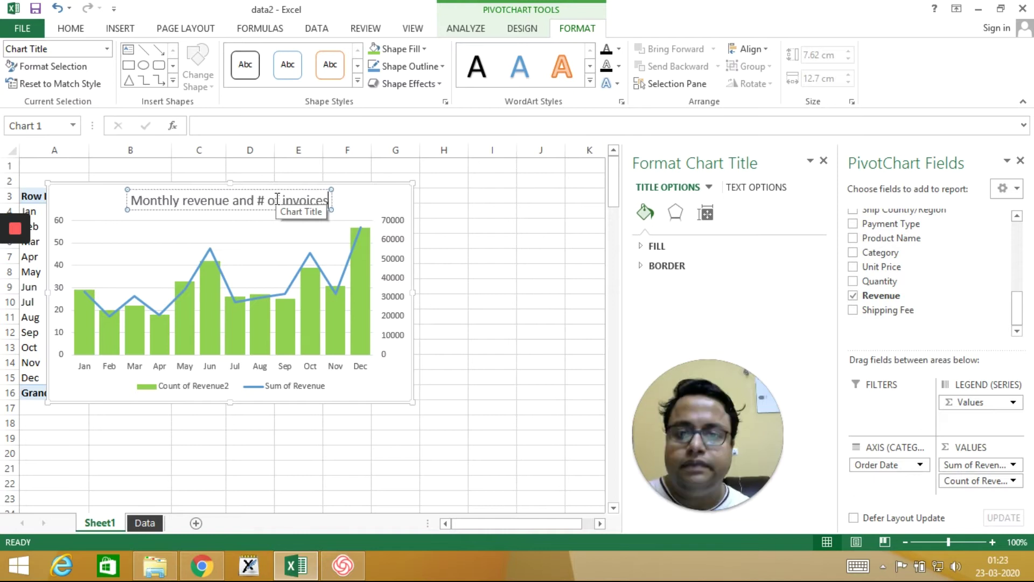
pyautogui.click(500, 257)
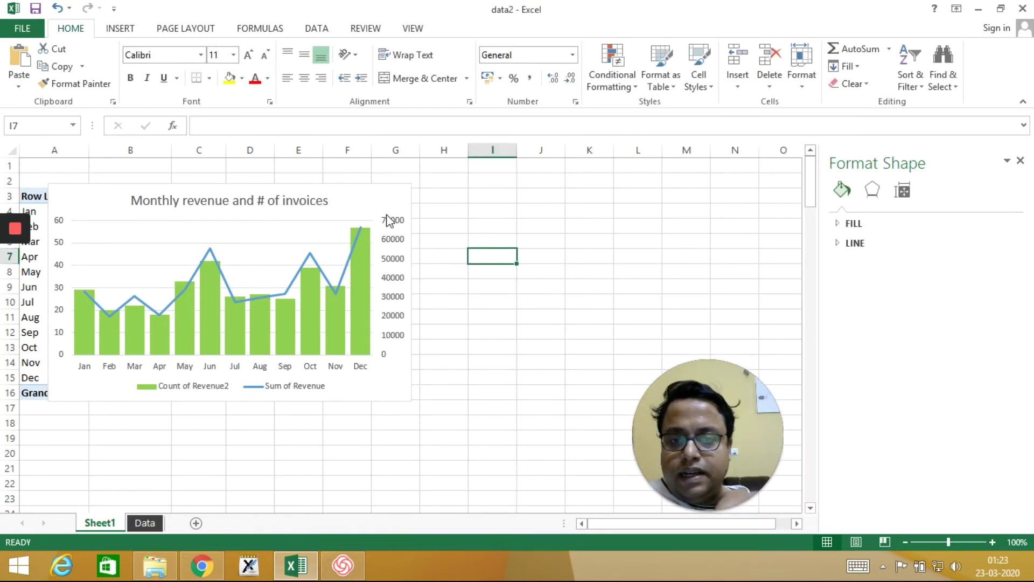
# Move the chart beside the pivot table and close the formatting and field list panes
pyautogui.moveTo(357, 195); pyautogui.dragTo(492, 238)
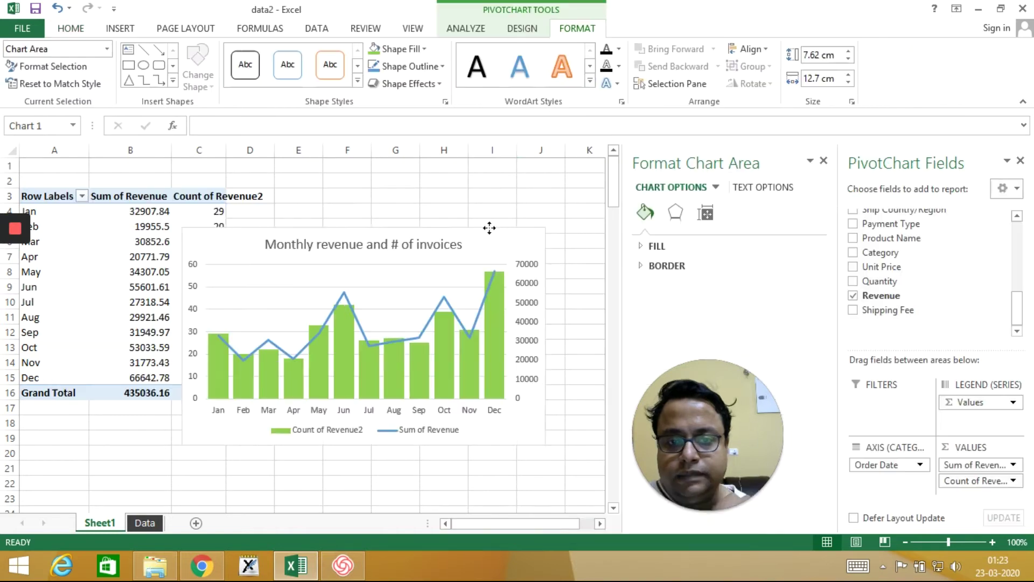
pyautogui.click(823, 160)
pyautogui.click(1020, 161)
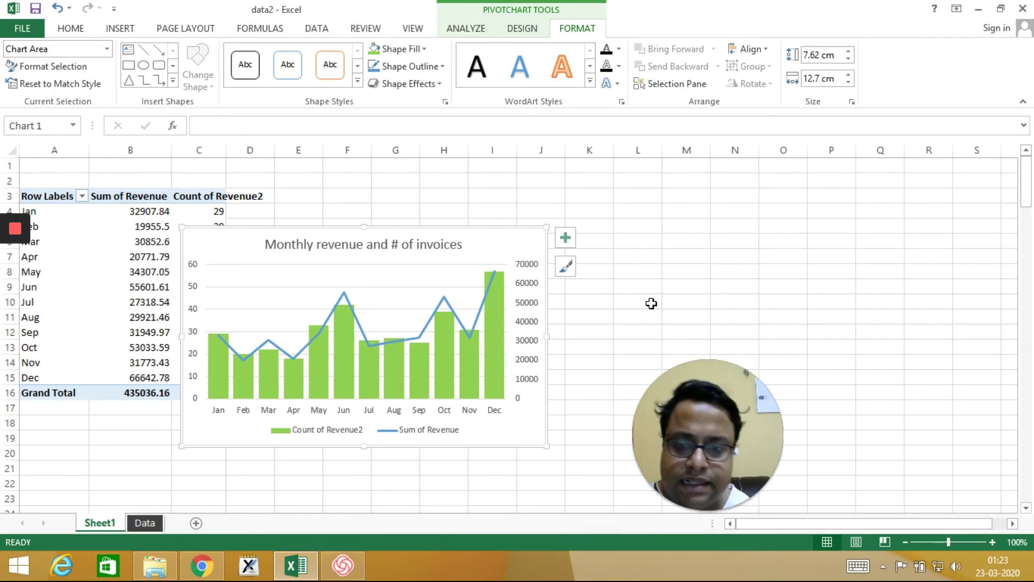
# Rename Sheet1 to 'monthly'
pyautogui.rightClick(111, 522)
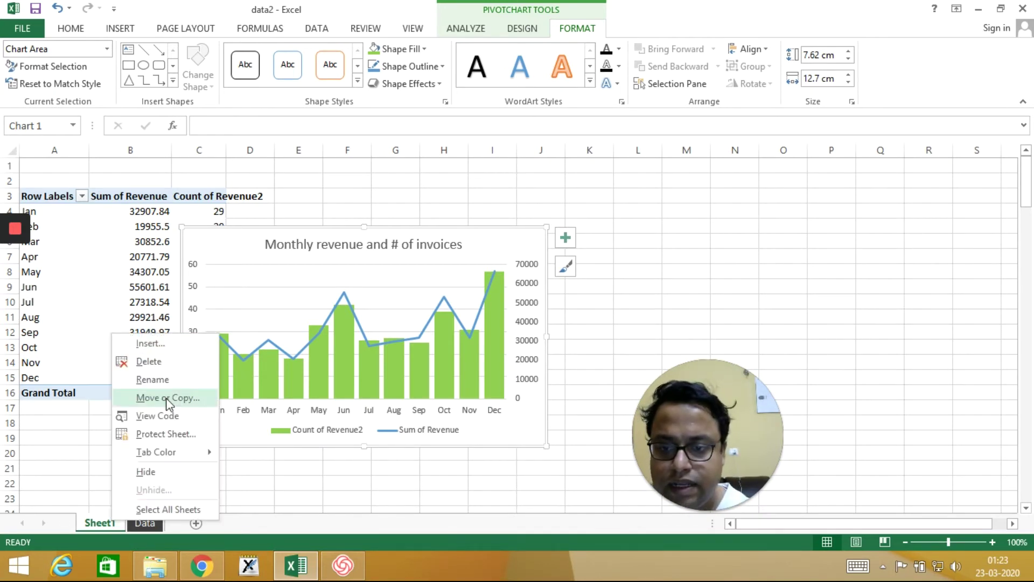
pyautogui.click(165, 380)
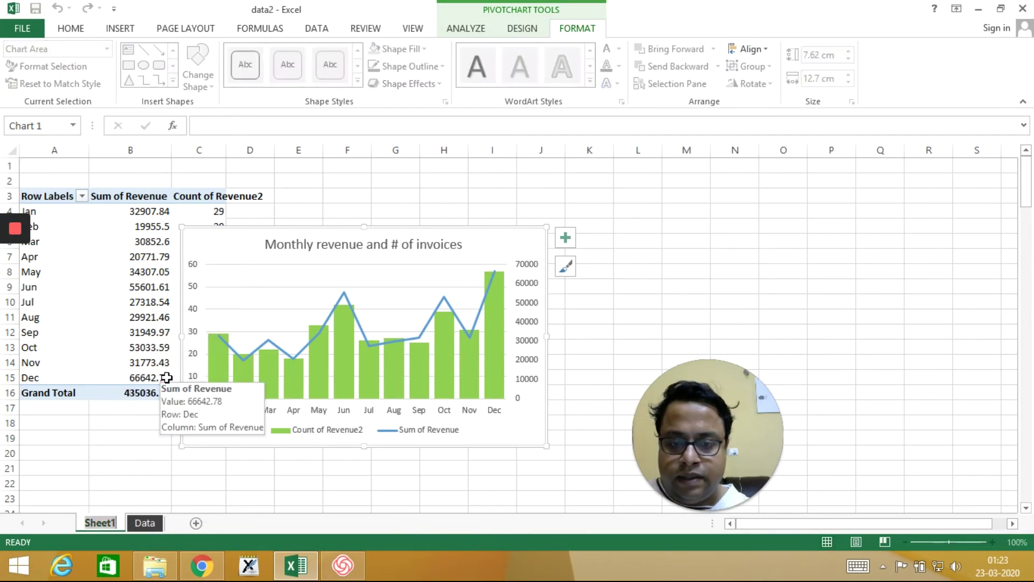
pyautogui.write('monthl')
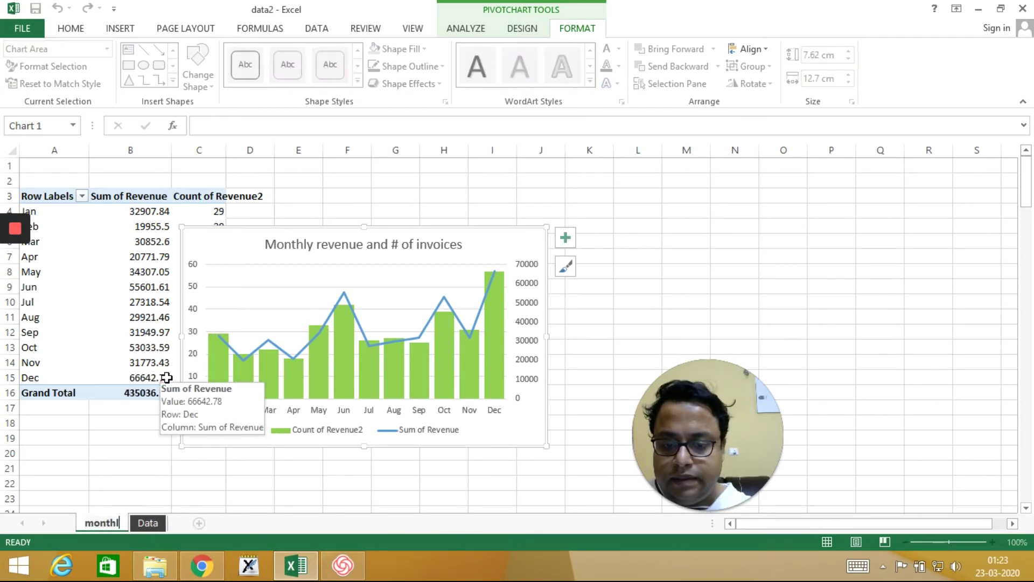
pyautogui.write('y')
pyautogui.press('Return')
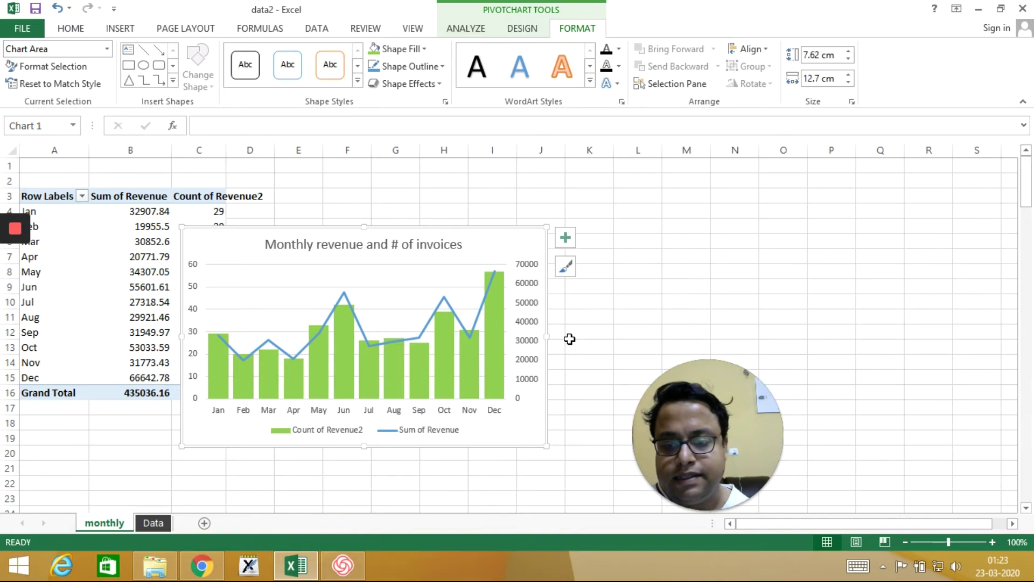
# Make a copy of the monthly sheet via Move or Copy
pyautogui.rightClick(119, 521)
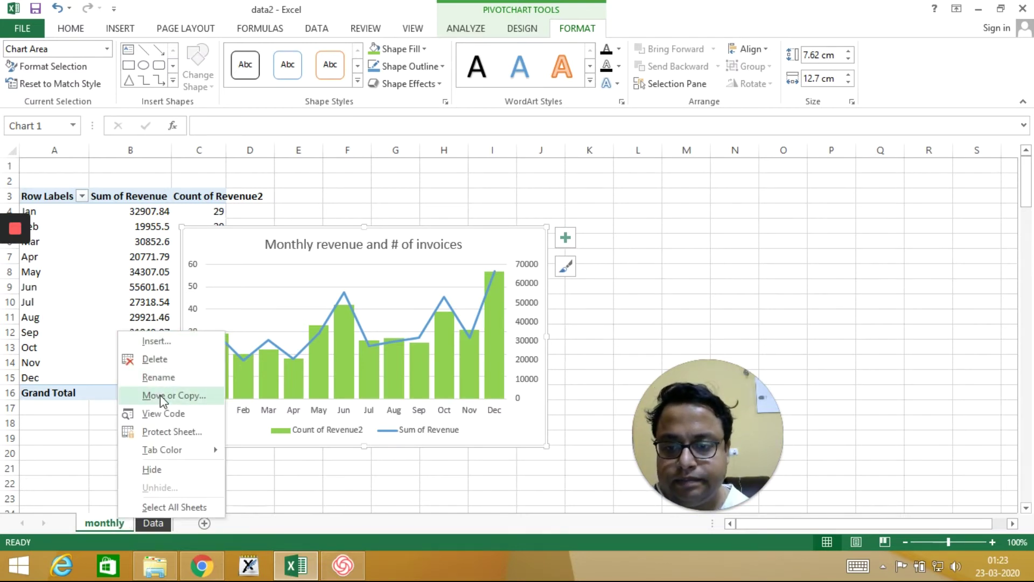
pyautogui.click(162, 397)
pyautogui.click(101, 452)
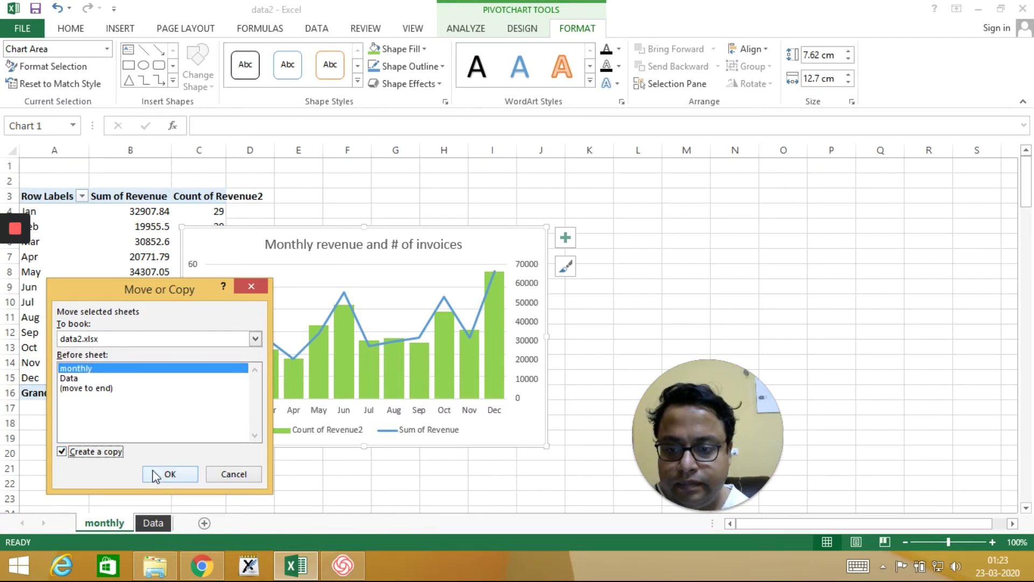
pyautogui.click(155, 475)
# Rename the copied sheet to 'sales person'
pyautogui.rightClick(125, 525)
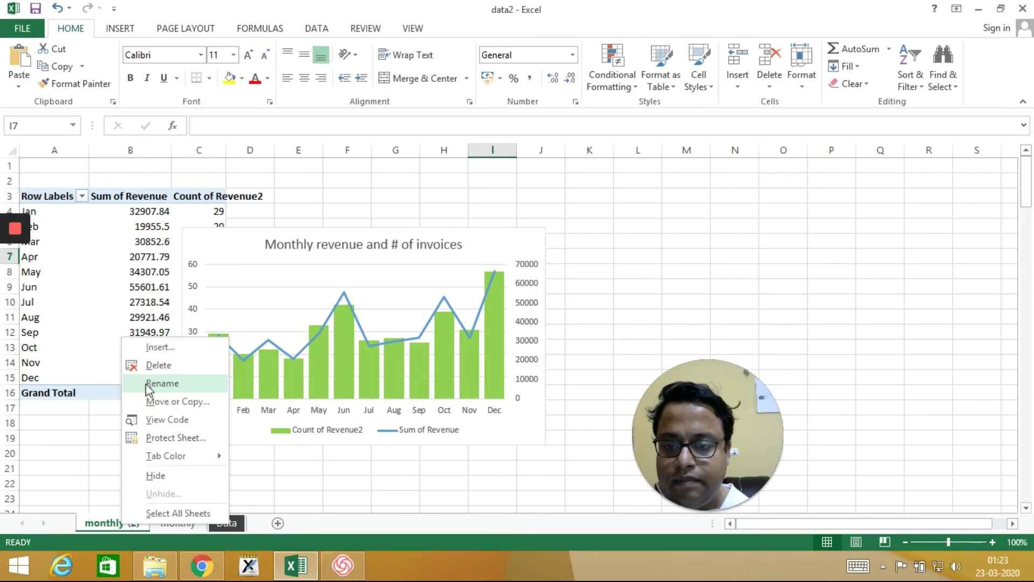
pyautogui.click(146, 384)
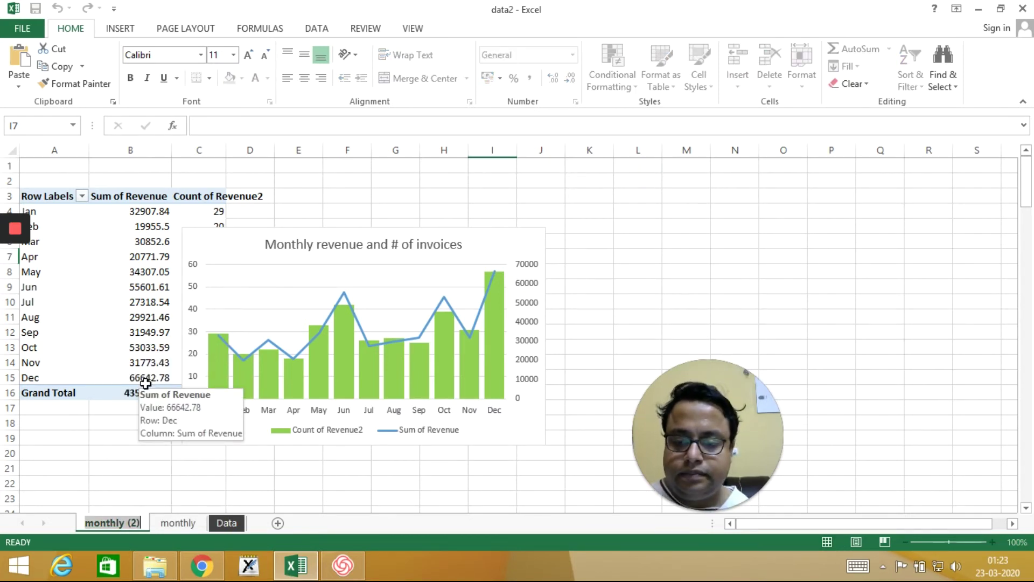
pyautogui.write('sales person')
pyautogui.press('Return')
pyautogui.click(333, 480)
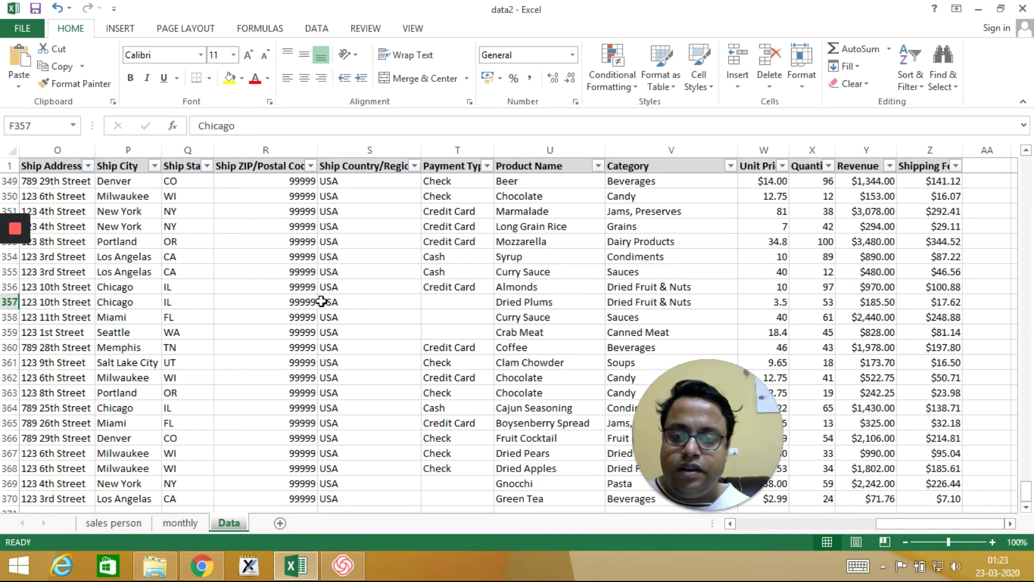
pyautogui.click(322, 302)
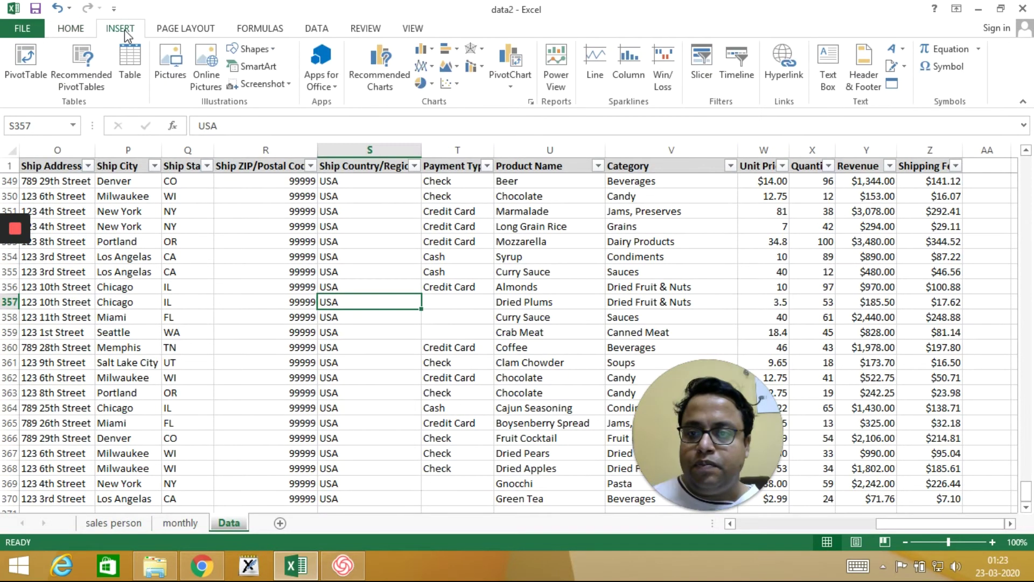
pyautogui.click(116, 523)
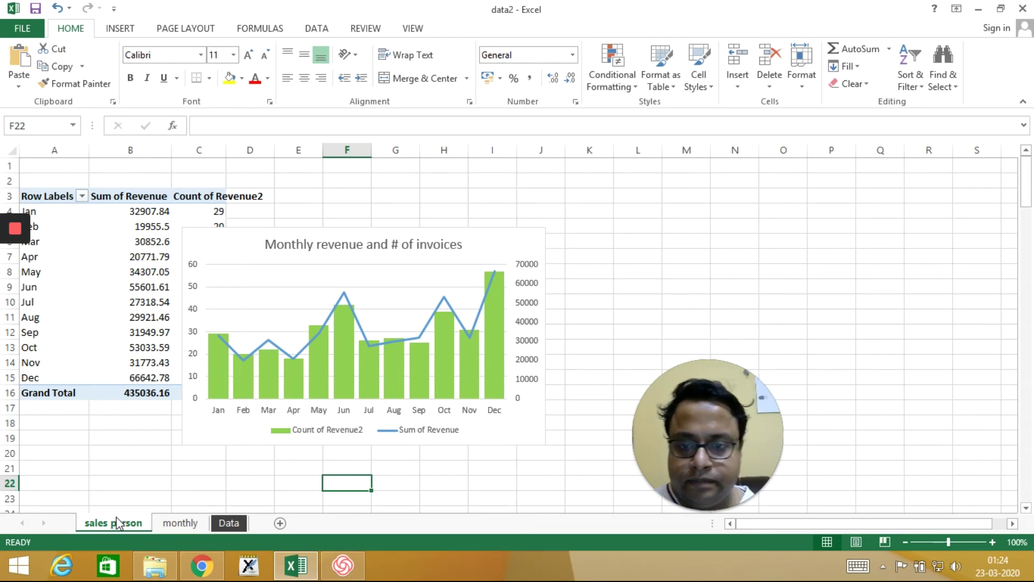
# In the pivot field list, replace Order Date with Salesperson in Rows
pyautogui.click(221, 238)
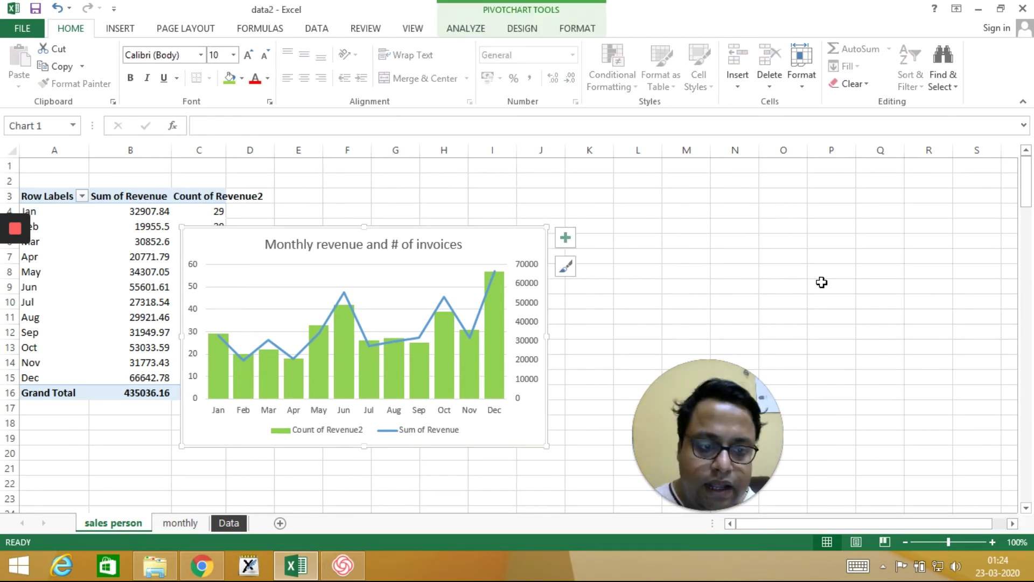
pyautogui.click(127, 330)
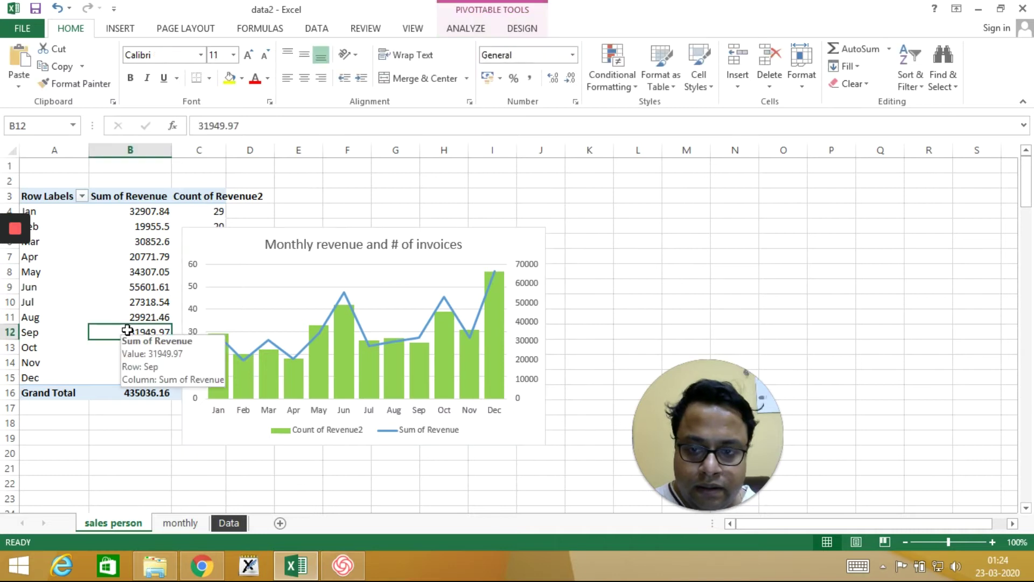
pyautogui.click(519, 32)
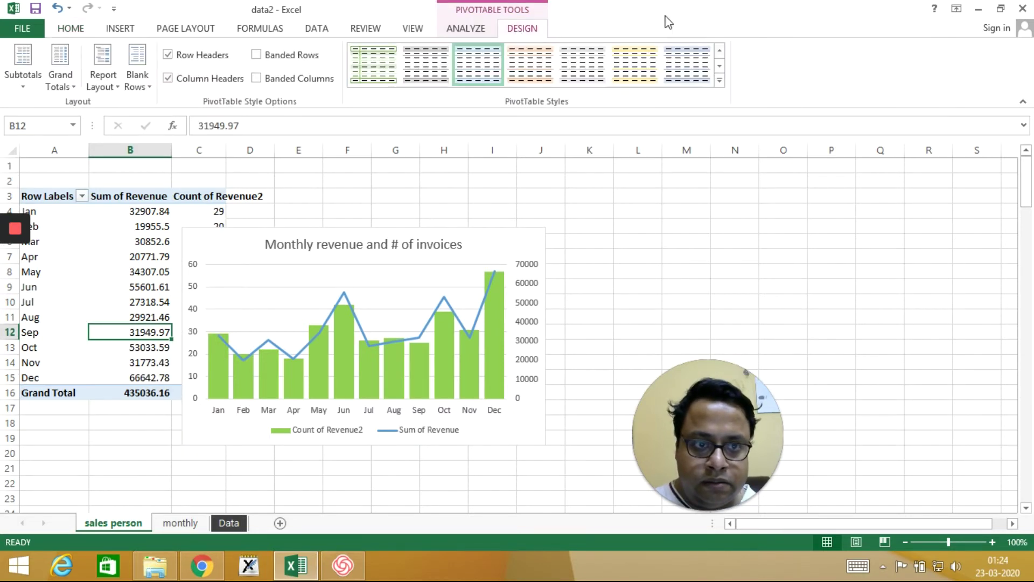
pyautogui.click(465, 30)
pyautogui.click(909, 80)
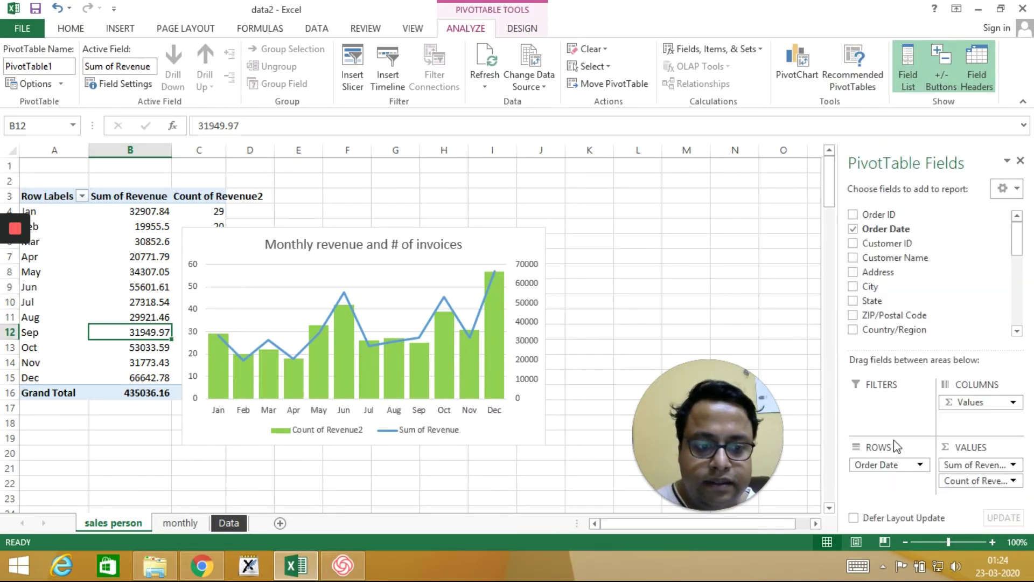
pyautogui.moveTo(881, 469); pyautogui.dragTo(1018, 268)
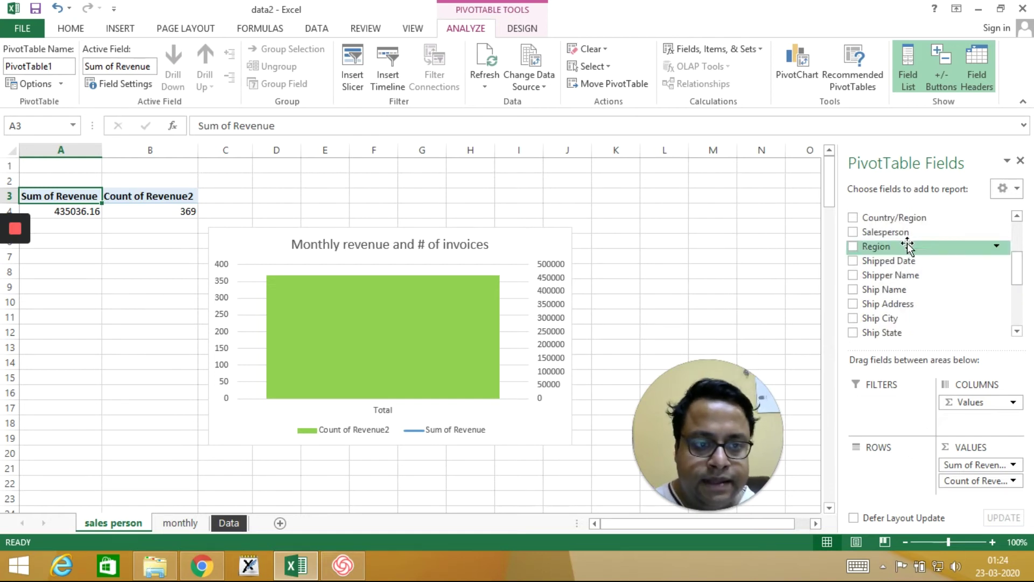
pyautogui.moveTo(907, 235); pyautogui.dragTo(885, 469)
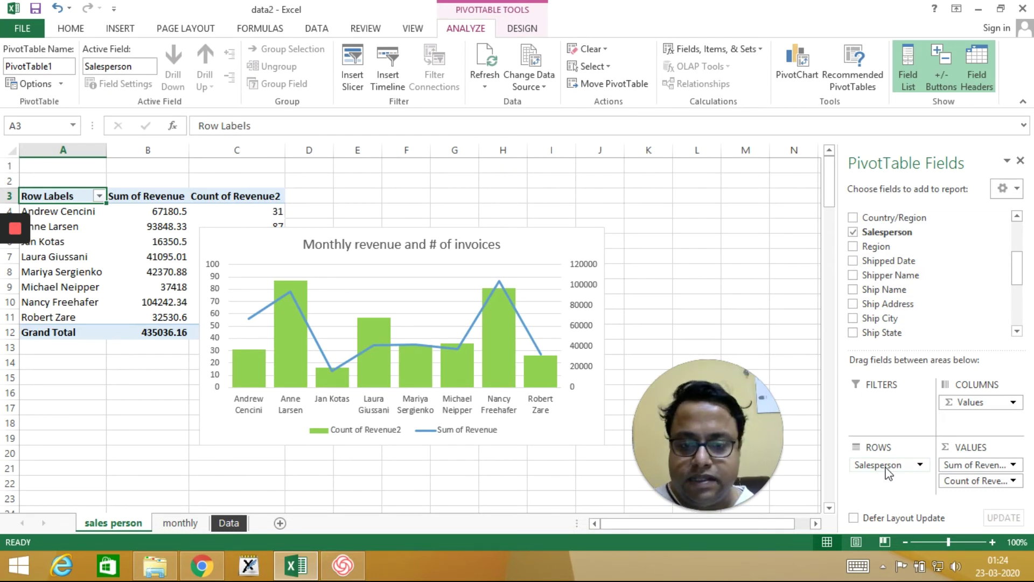
# Fill the Count of Revenue2 columns with Orange, Accent 2
pyautogui.rightClick(540, 380)
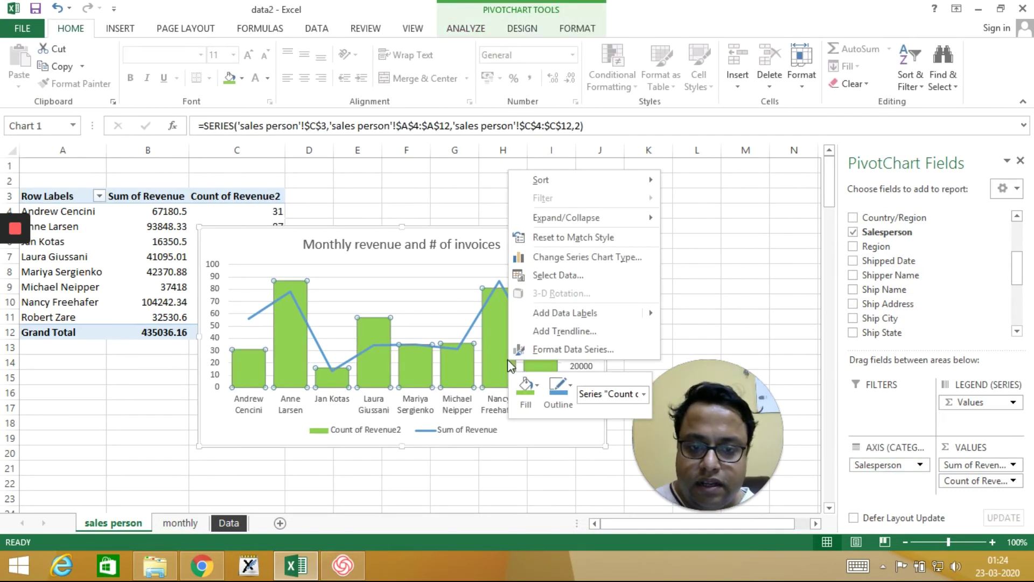
pyautogui.click(532, 350)
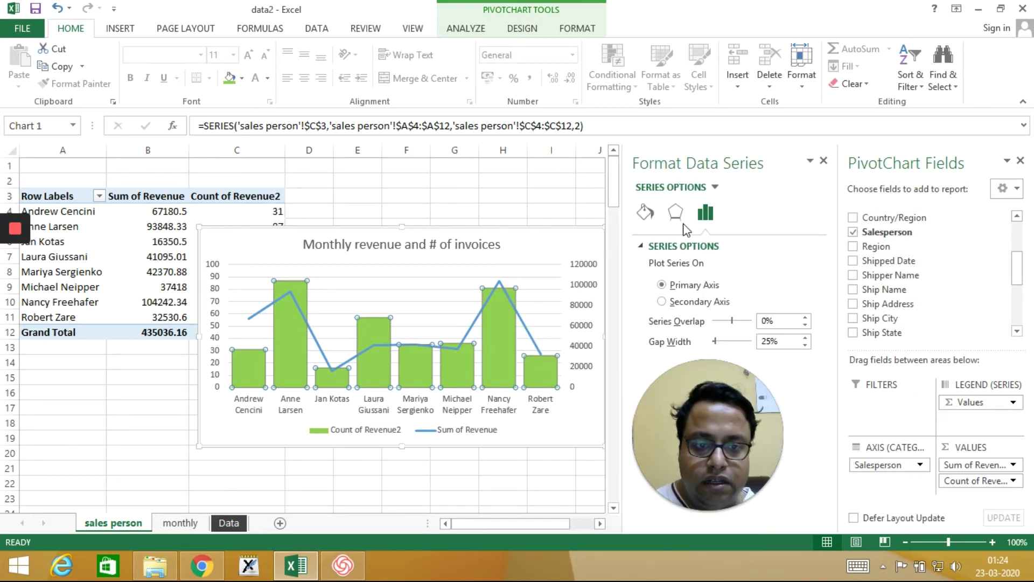
pyautogui.click(646, 213)
pyautogui.click(657, 246)
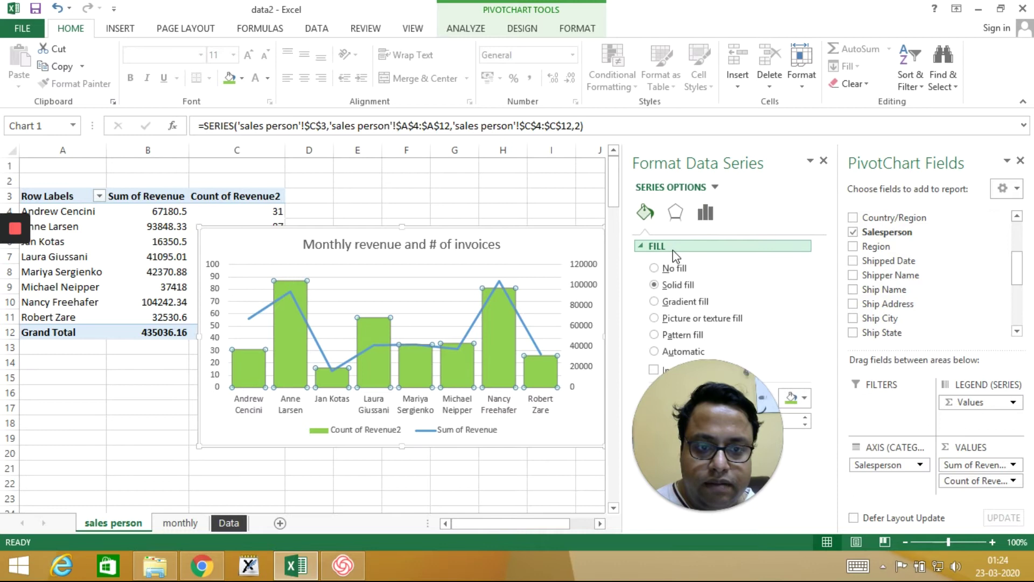
pyautogui.click(803, 398)
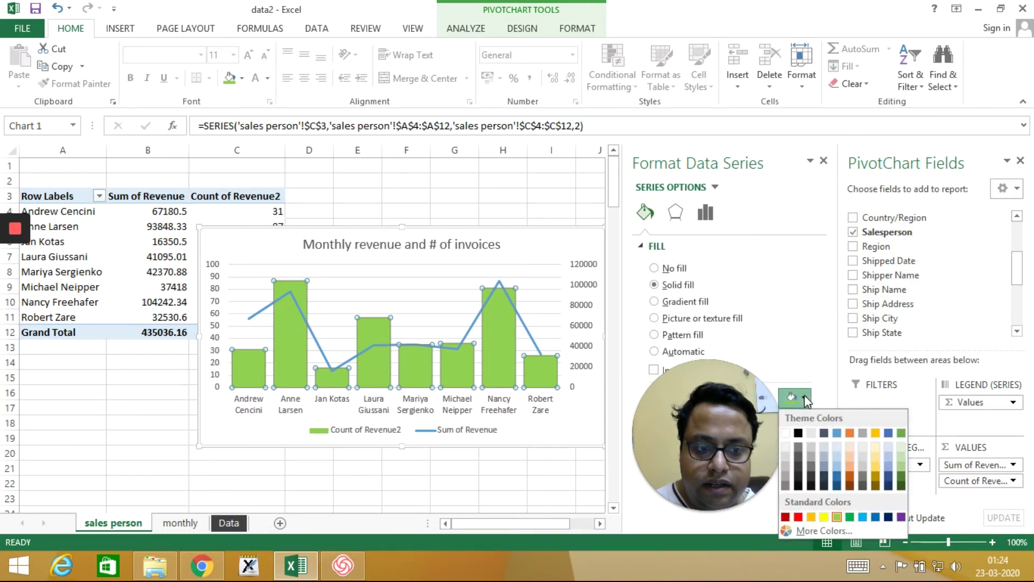
pyautogui.click(850, 432)
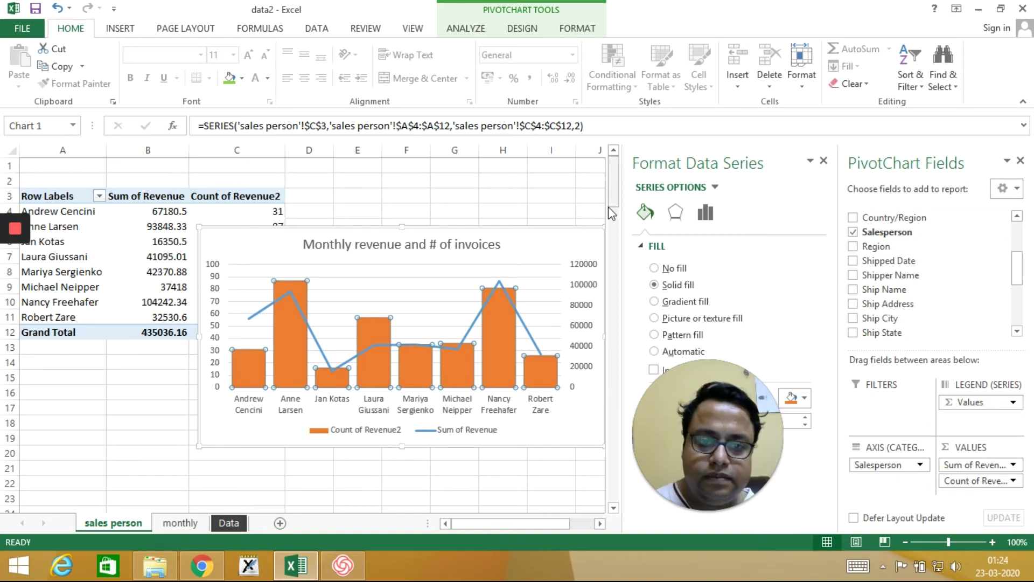
# Select the words 'Monthly revenue' in the chart title for editing
pyautogui.click(353, 248)
pyautogui.click(360, 245)
pyautogui.moveTo(403, 245); pyautogui.dragTo(308, 236)
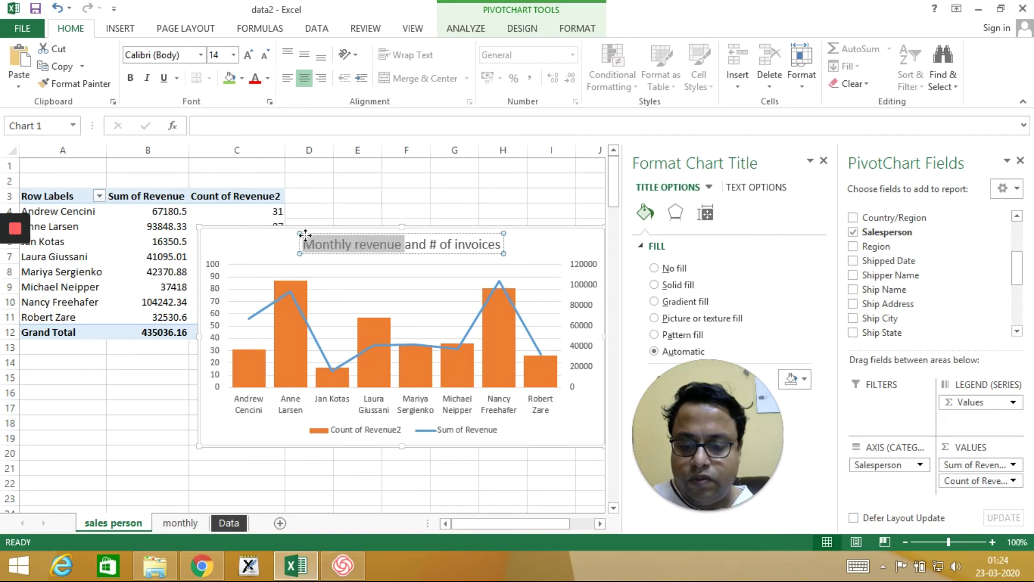
# Change the title to 'Revenue and # of invoices per salesperson'
pyautogui.write('Revenue')
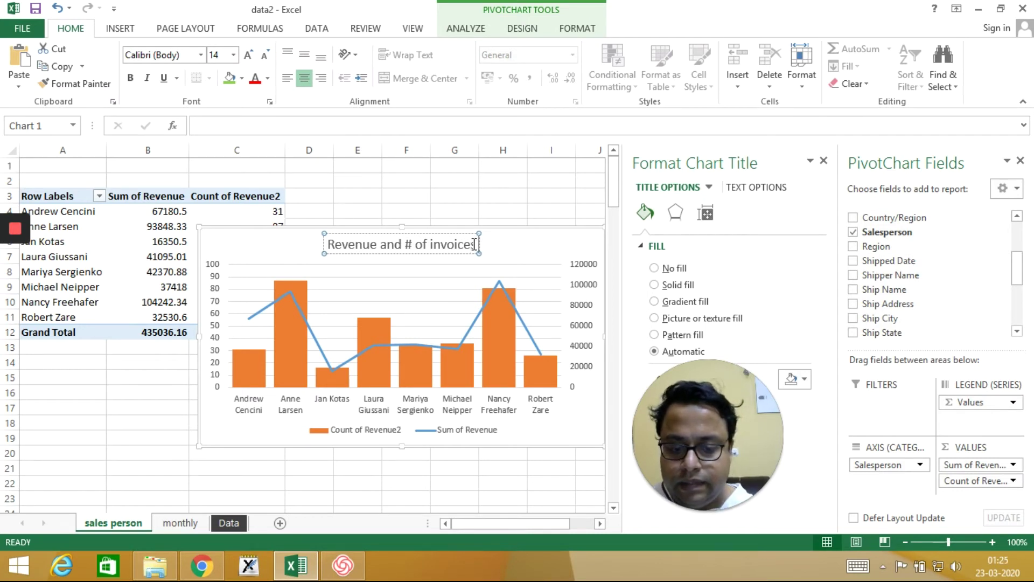
pyautogui.write('per salesperson')
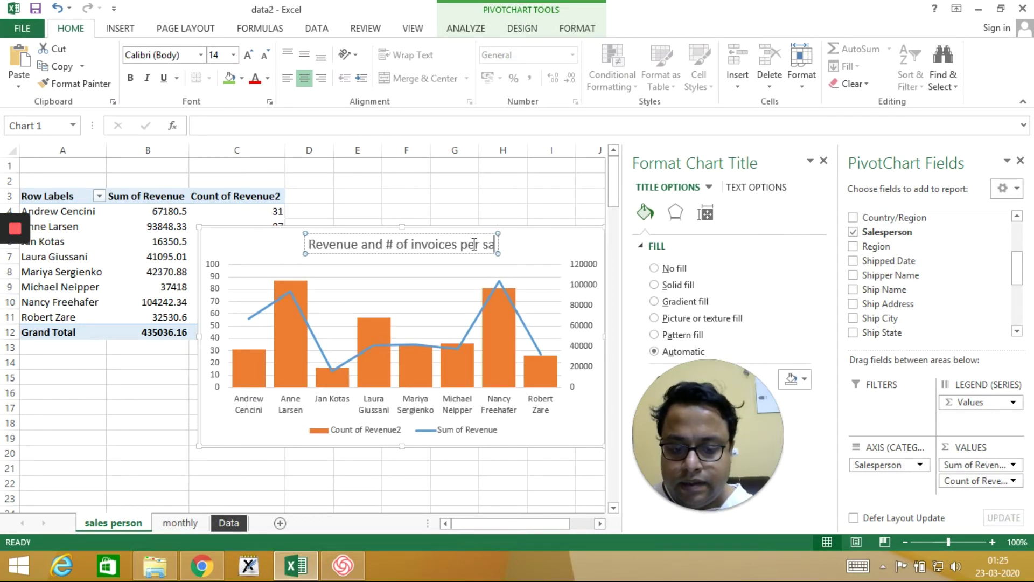
pyautogui.click(280, 462)
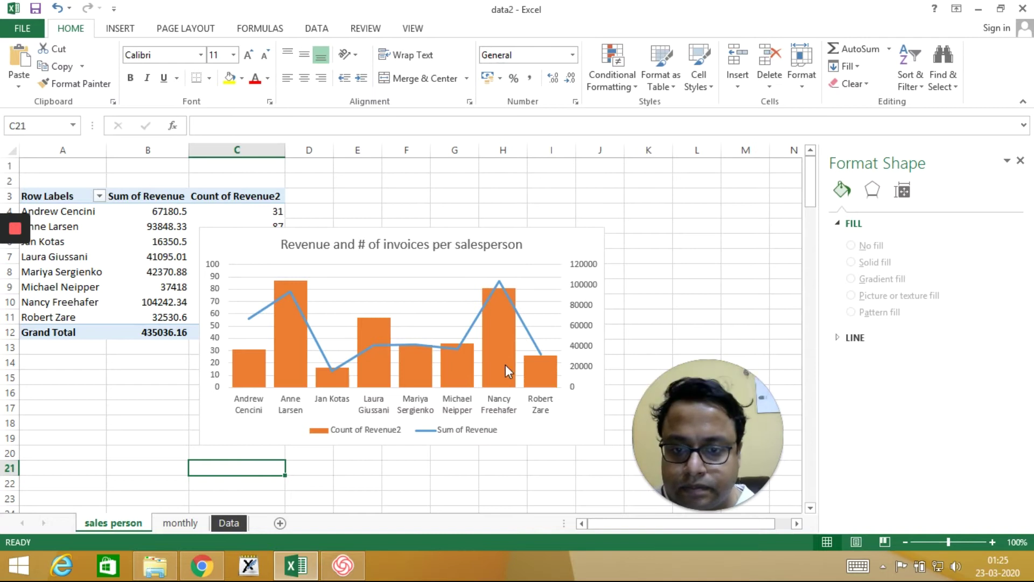
pyautogui.click(570, 239)
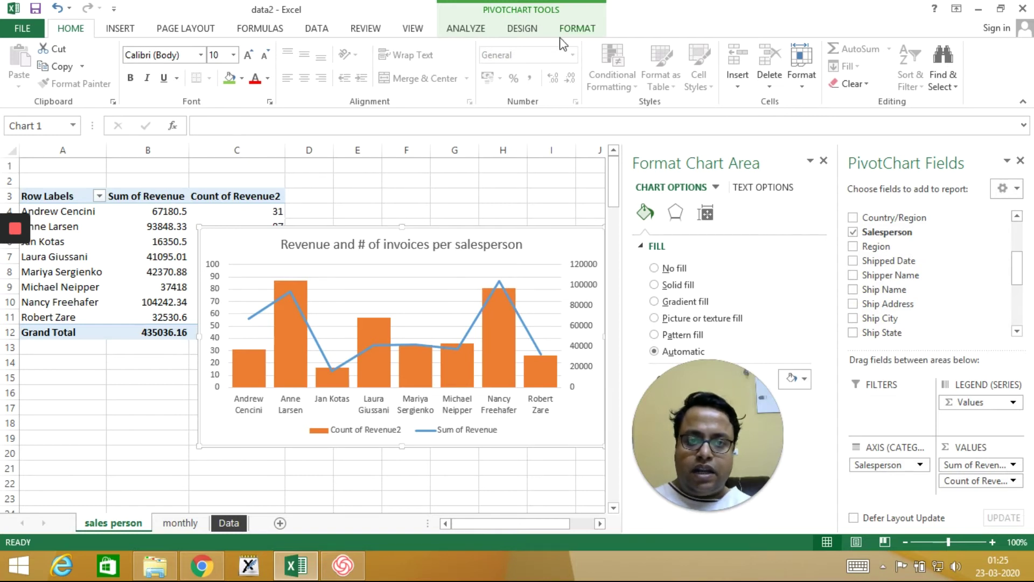
pyautogui.click(527, 28)
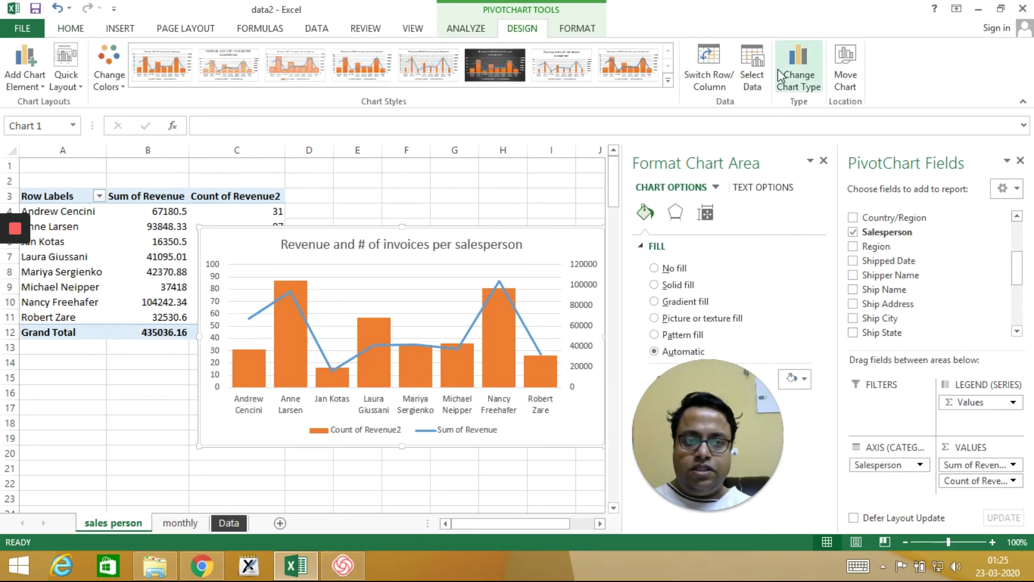
pyautogui.click(718, 85)
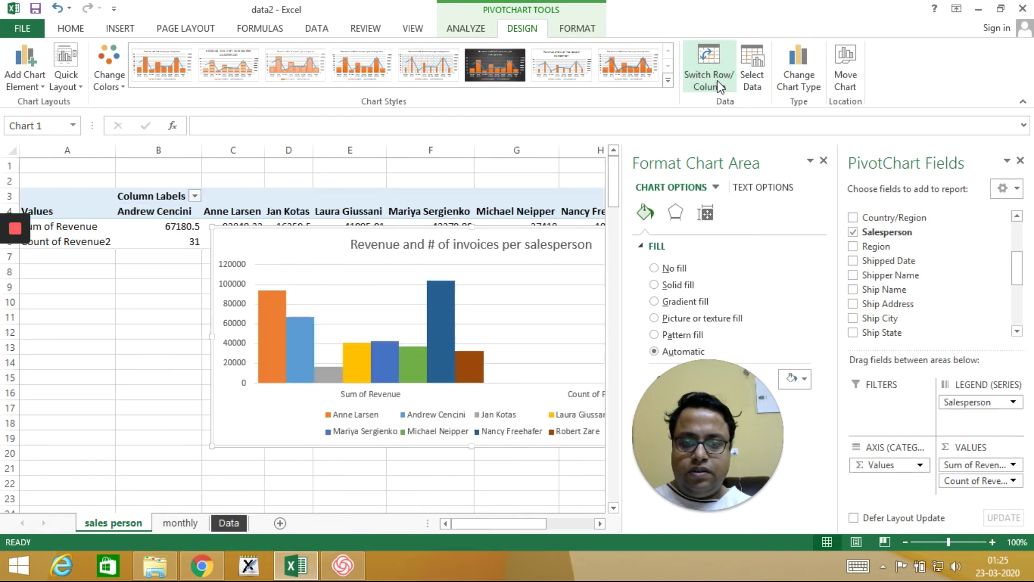
pyautogui.click(718, 85)
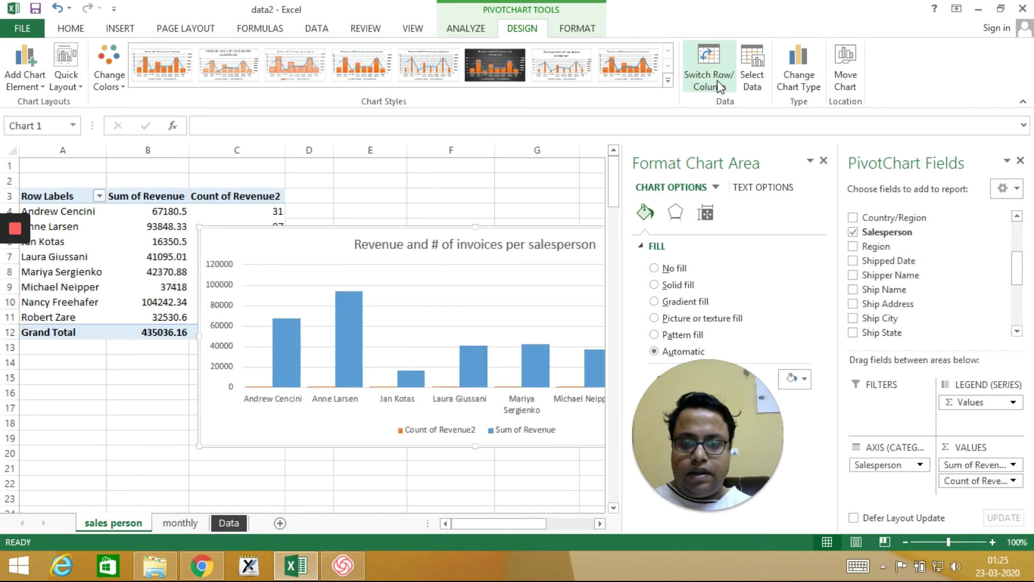
pyautogui.click(718, 86)
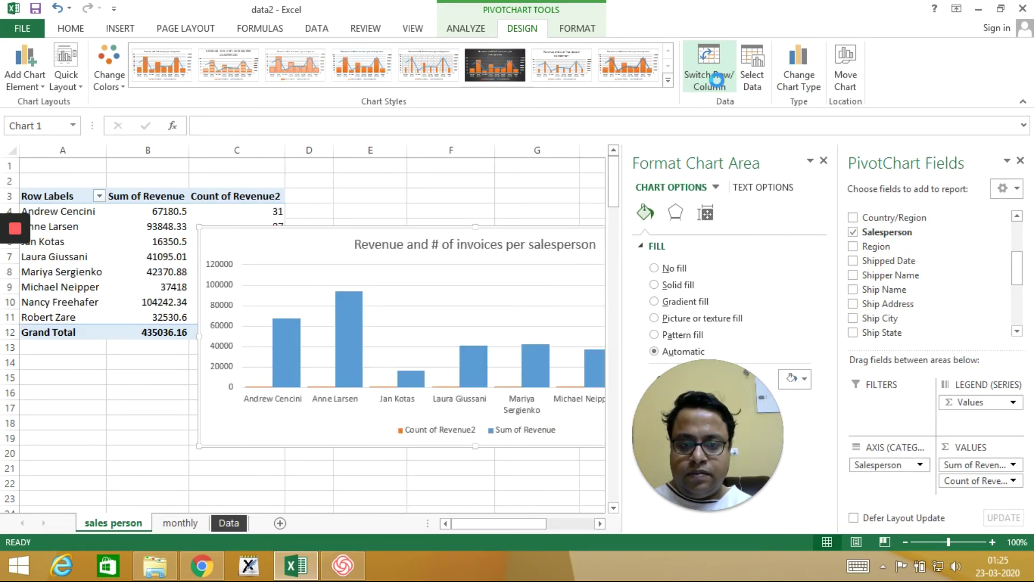
pyautogui.click(718, 85)
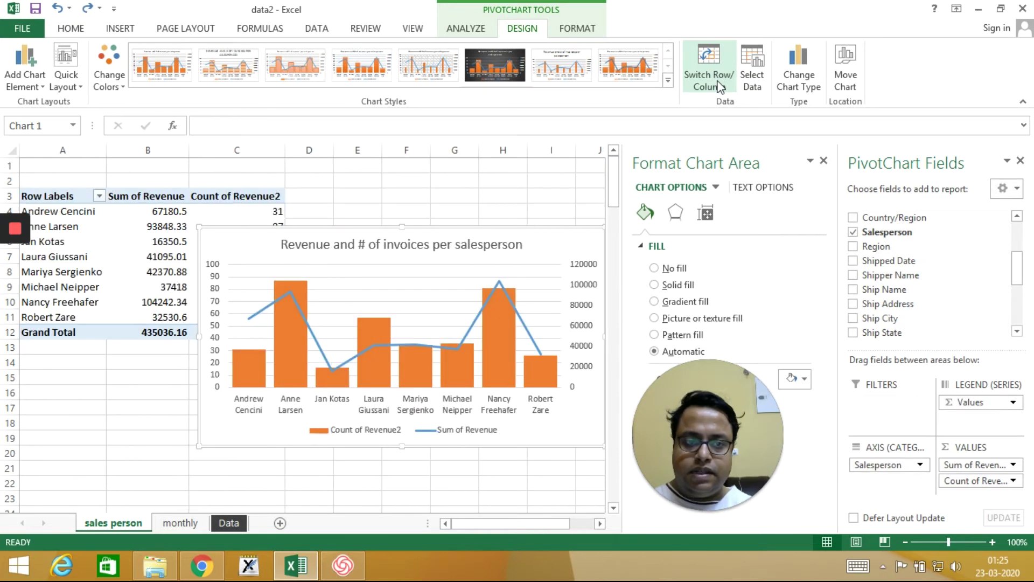
pyautogui.click(799, 75)
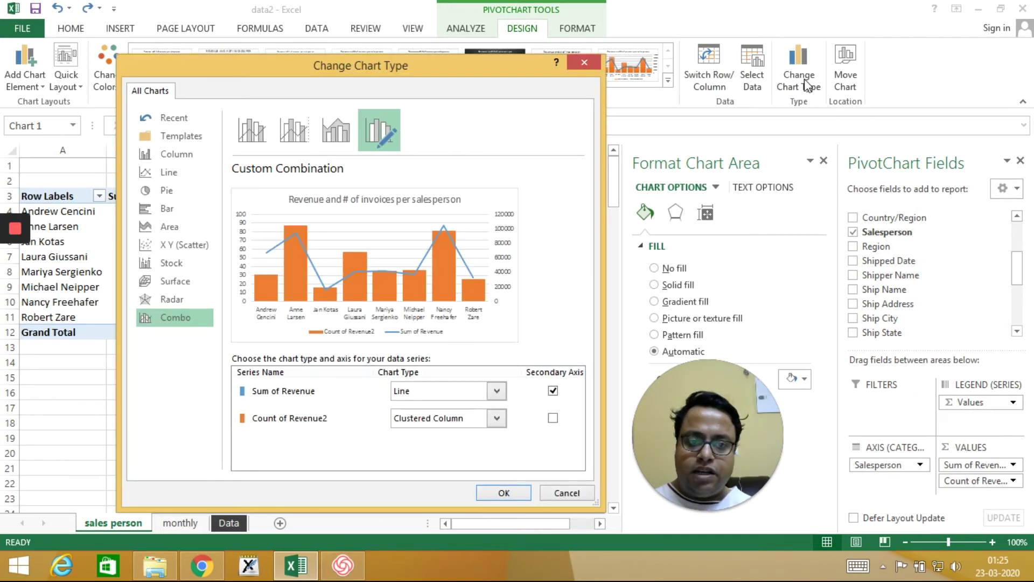
pyautogui.click(458, 420)
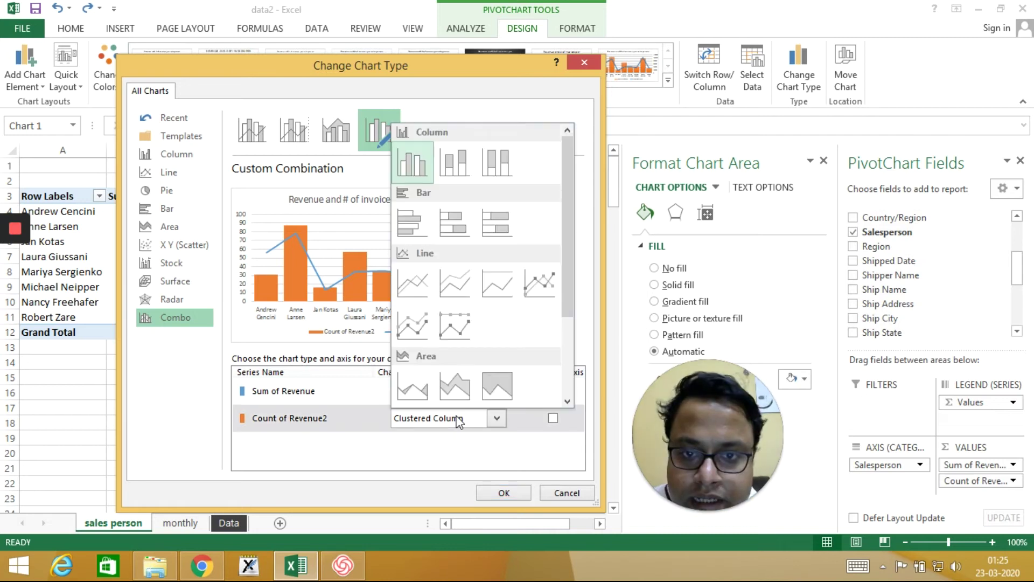
pyautogui.click(419, 238)
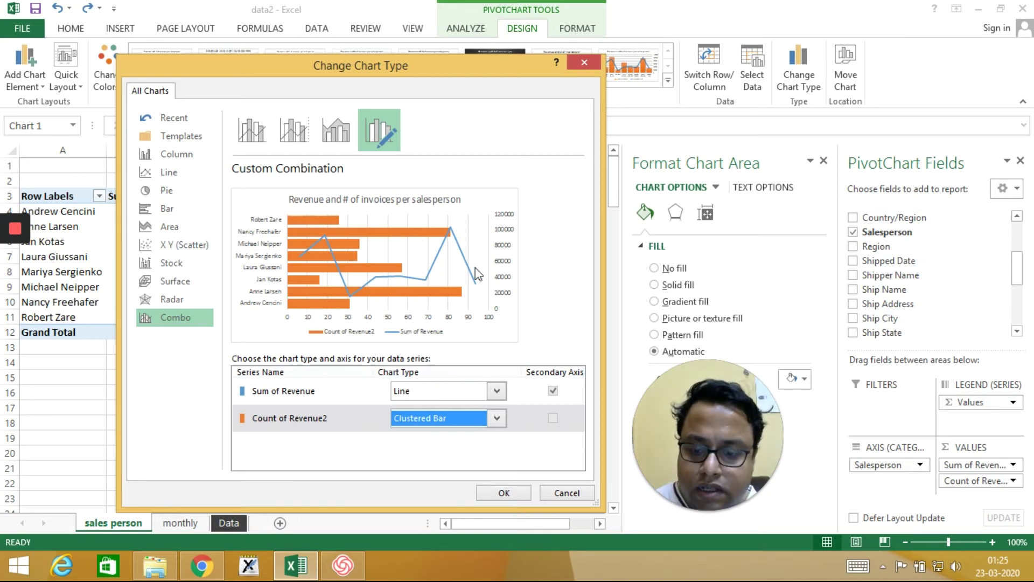
pyautogui.click(561, 492)
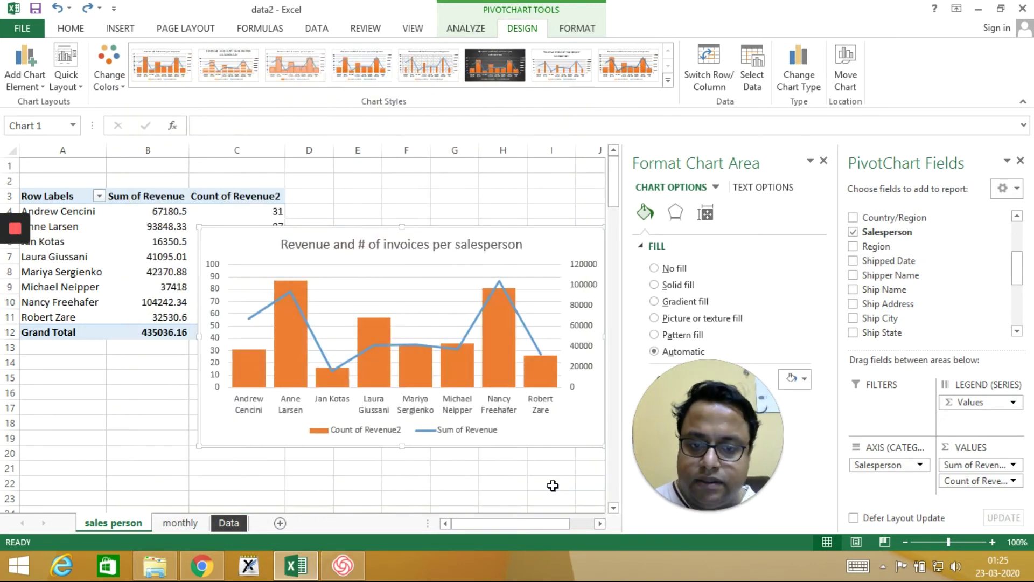
pyautogui.click(508, 186)
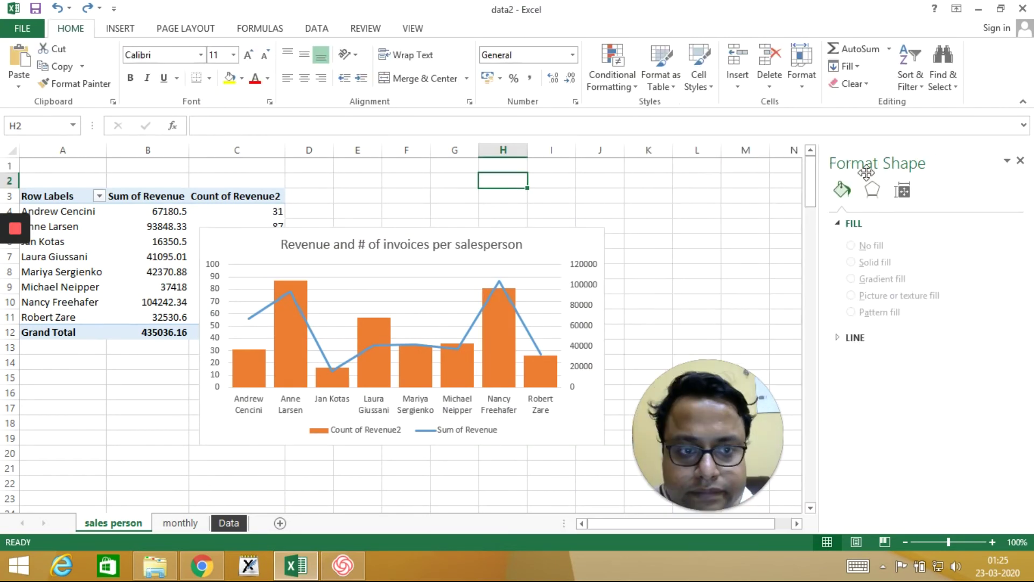
# Make a copy of the sales person sheet via Move or Copy
pyautogui.rightClick(134, 526)
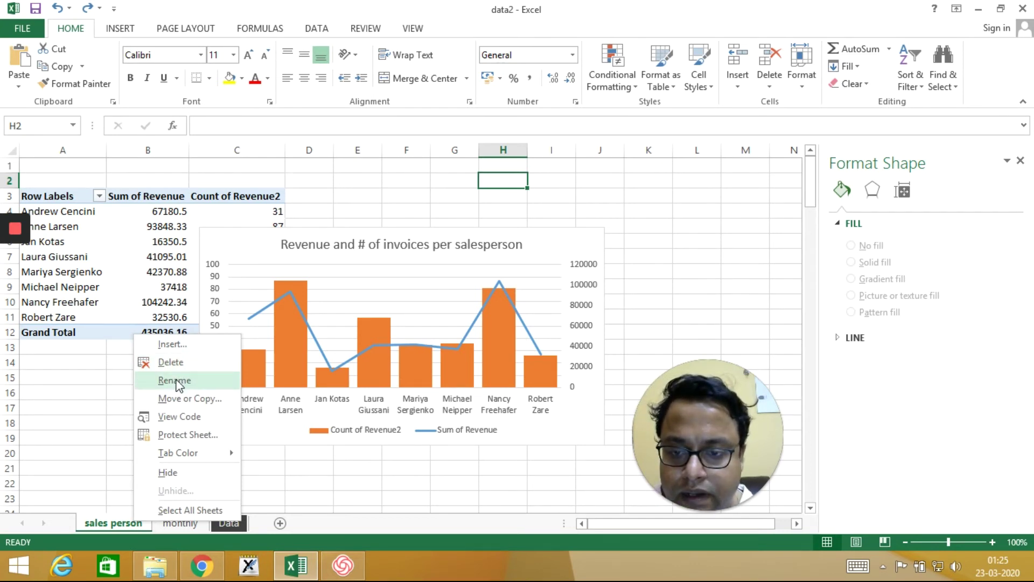
pyautogui.click(183, 399)
pyautogui.click(102, 456)
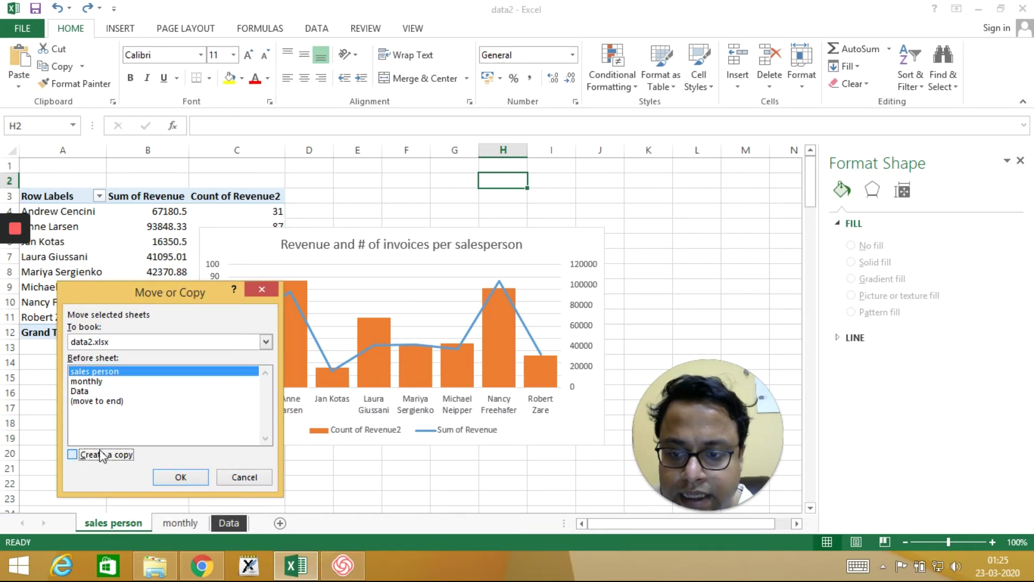
pyautogui.click(182, 478)
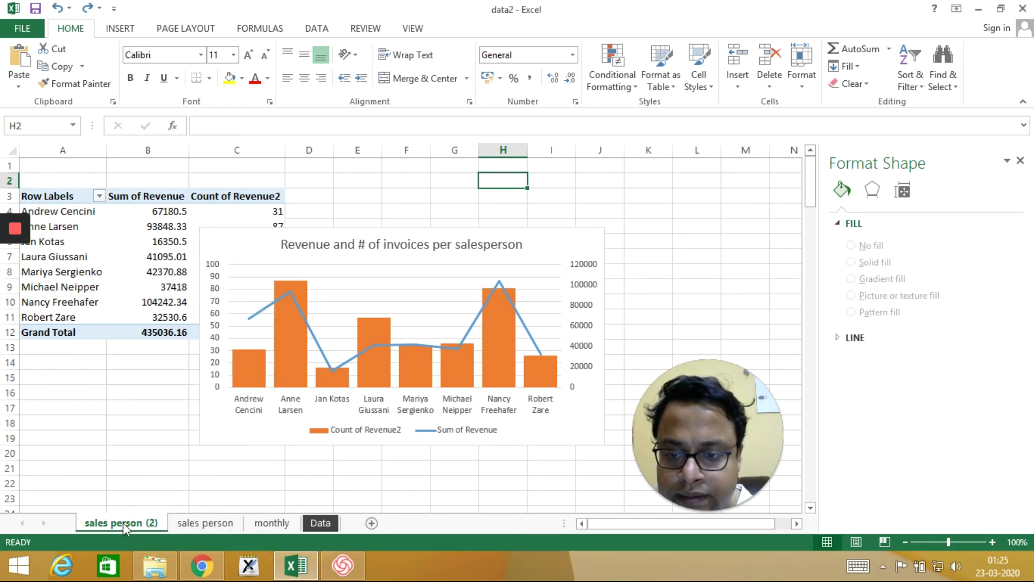
# Rename the copied sheet to 'region'
pyautogui.rightClick(126, 525)
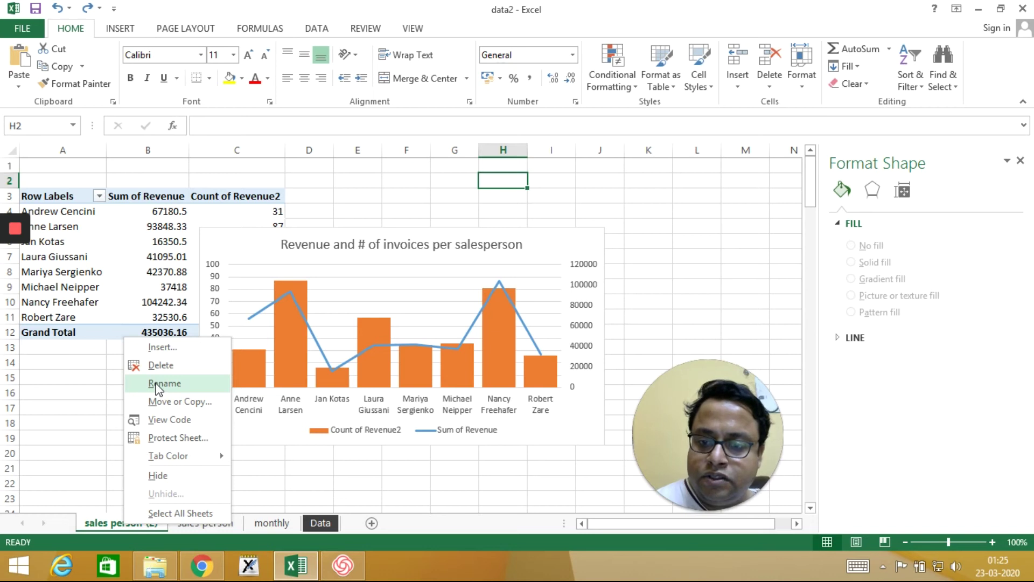
pyautogui.click(157, 384)
pyautogui.write('re')
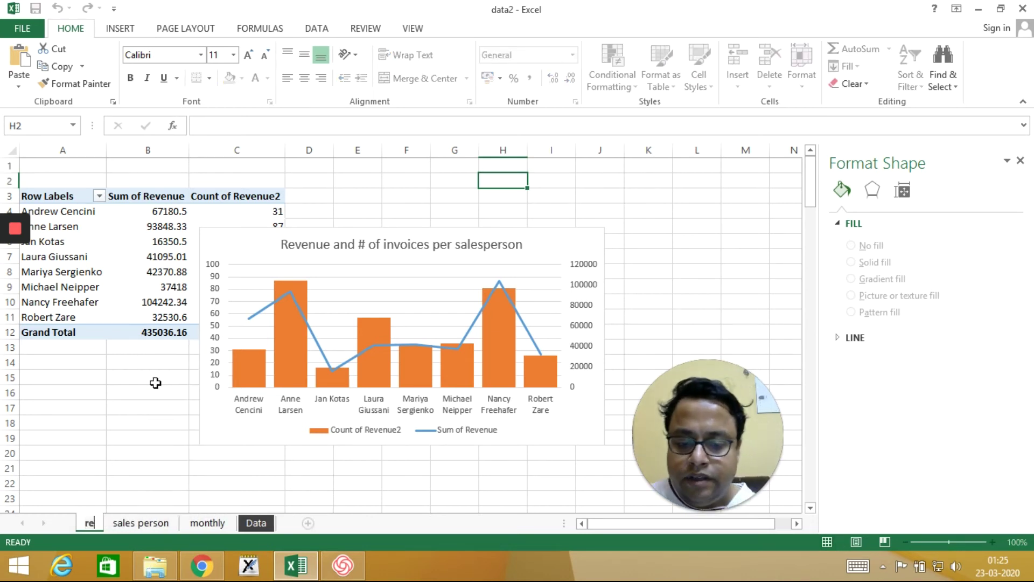
pyautogui.write('gion')
pyautogui.press('Return')
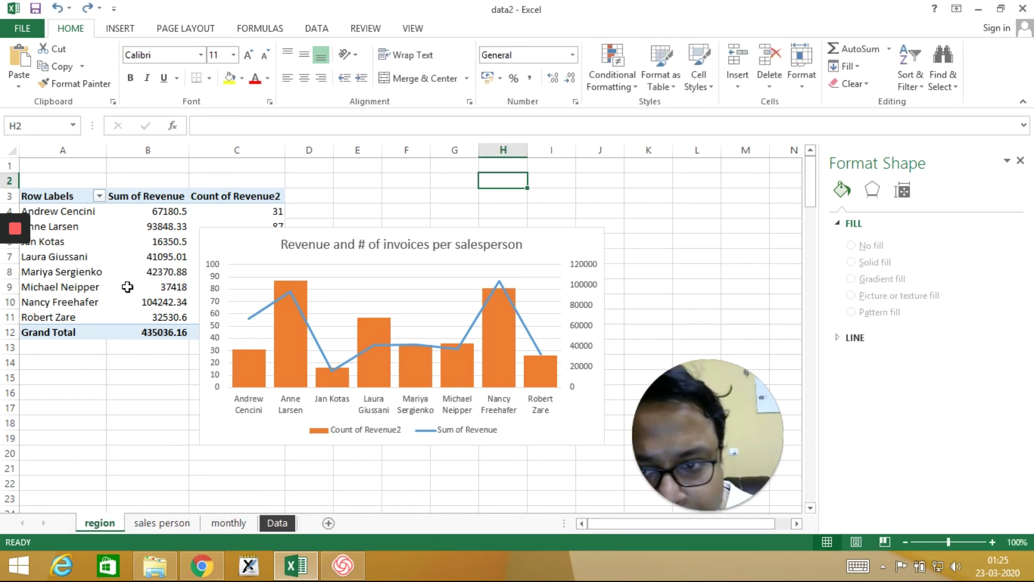
# Swap Salesperson for Region in the pivot Rows, showing East, North, South and West
pyautogui.click(126, 284)
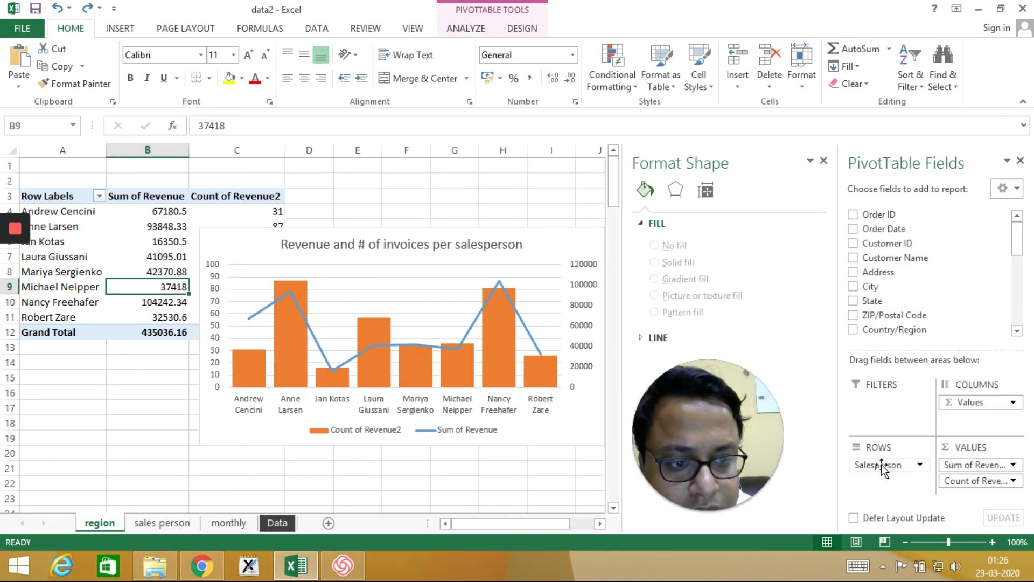
pyautogui.moveTo(881, 464); pyautogui.dragTo(1016, 259)
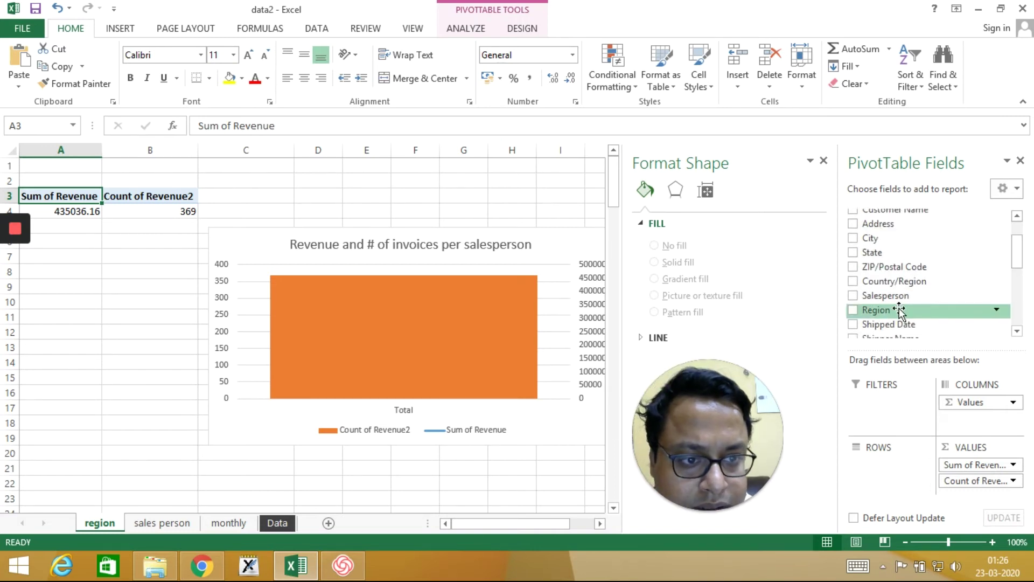
pyautogui.moveTo(898, 313); pyautogui.dragTo(897, 474)
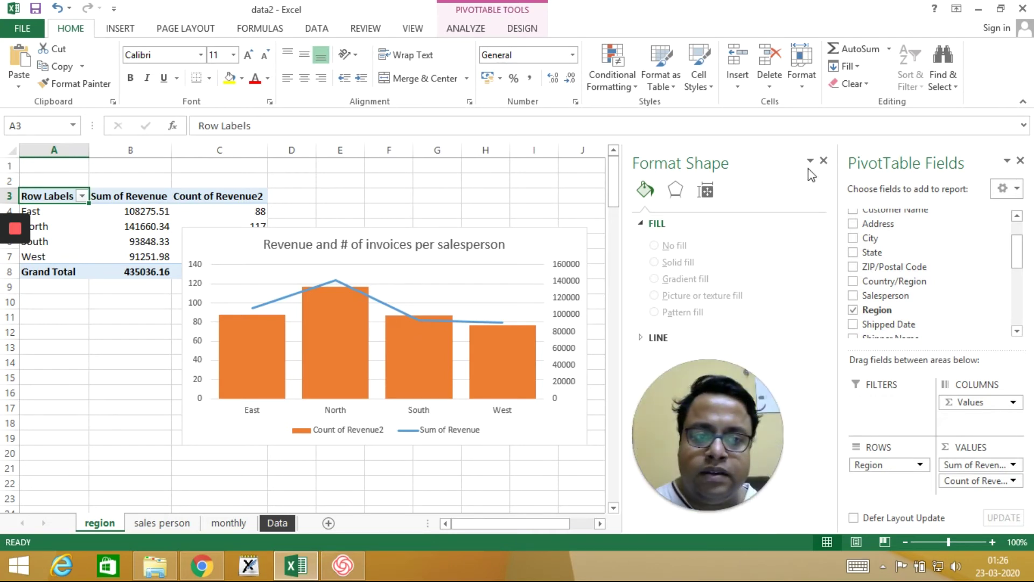
pyautogui.click(823, 161)
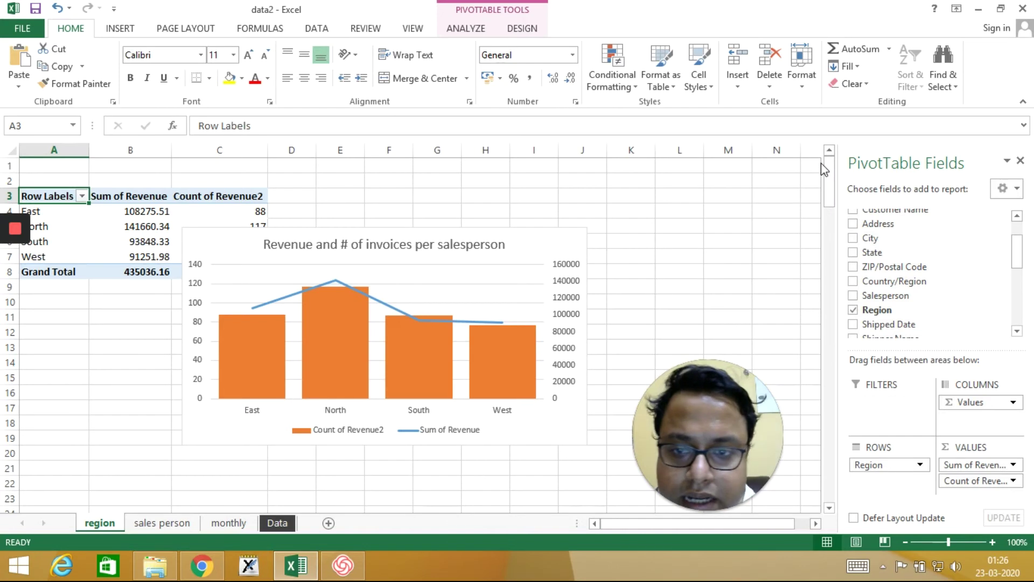
# Insert a new PivotTable from the Data sheet's range onto a new worksheet
pyautogui.click(700, 346)
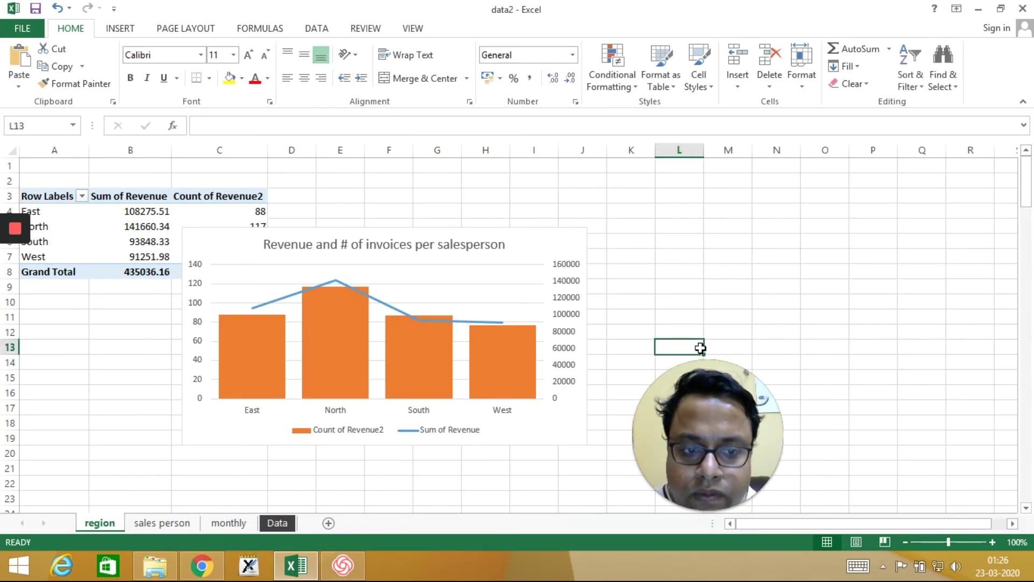
pyautogui.click(294, 522)
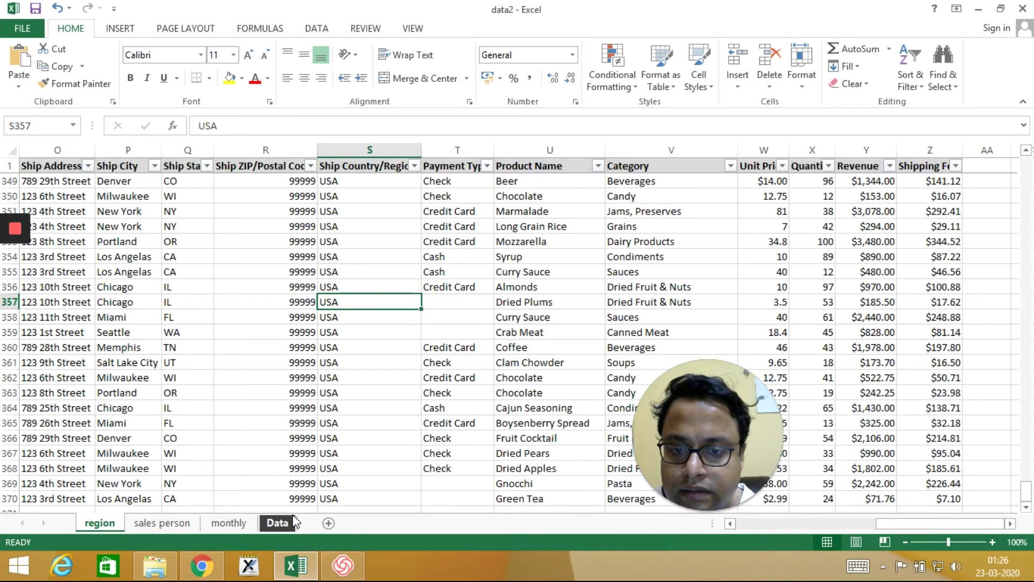
pyautogui.click(271, 329)
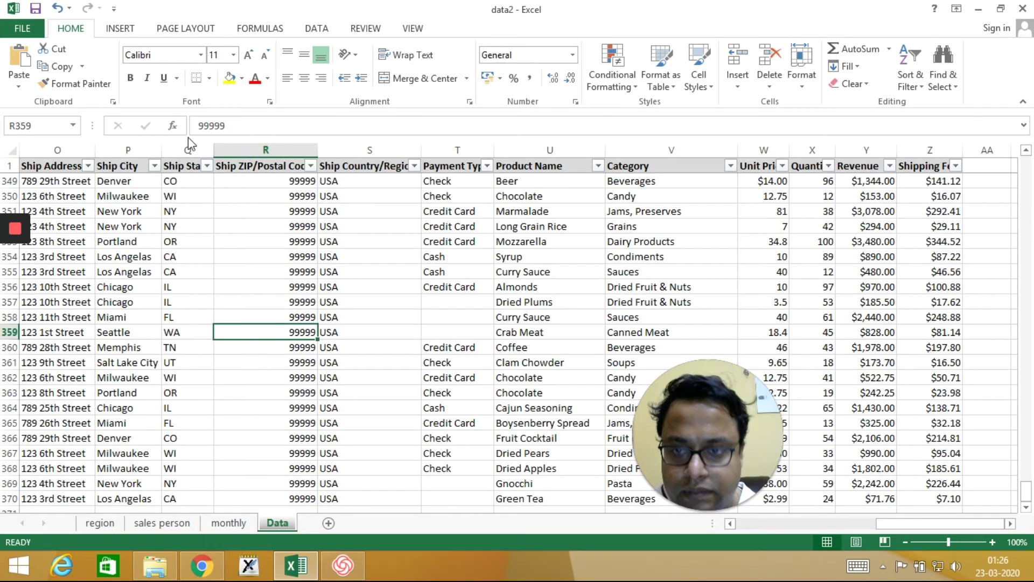
pyautogui.click(120, 28)
pyautogui.click(40, 72)
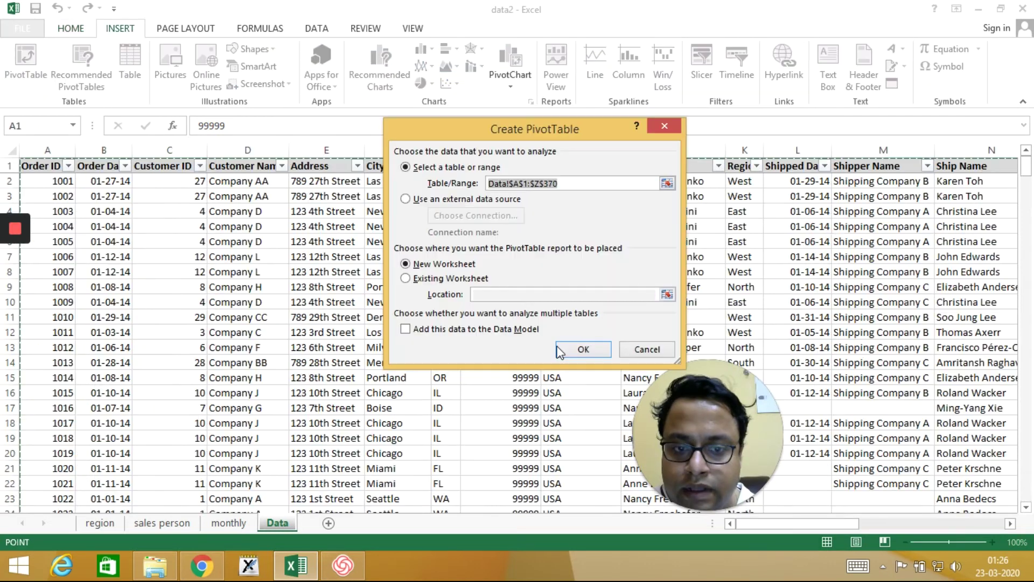
pyautogui.click(584, 347)
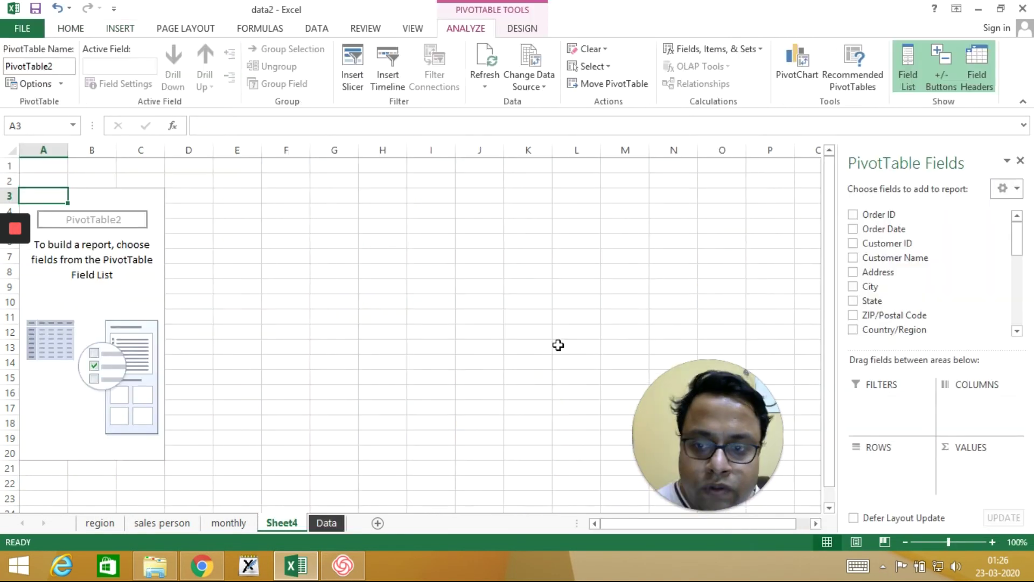
pyautogui.click(1018, 330)
# Add Revenue to Values summarized as Count, giving Count of Revenue 369
pyautogui.click(1017, 330)
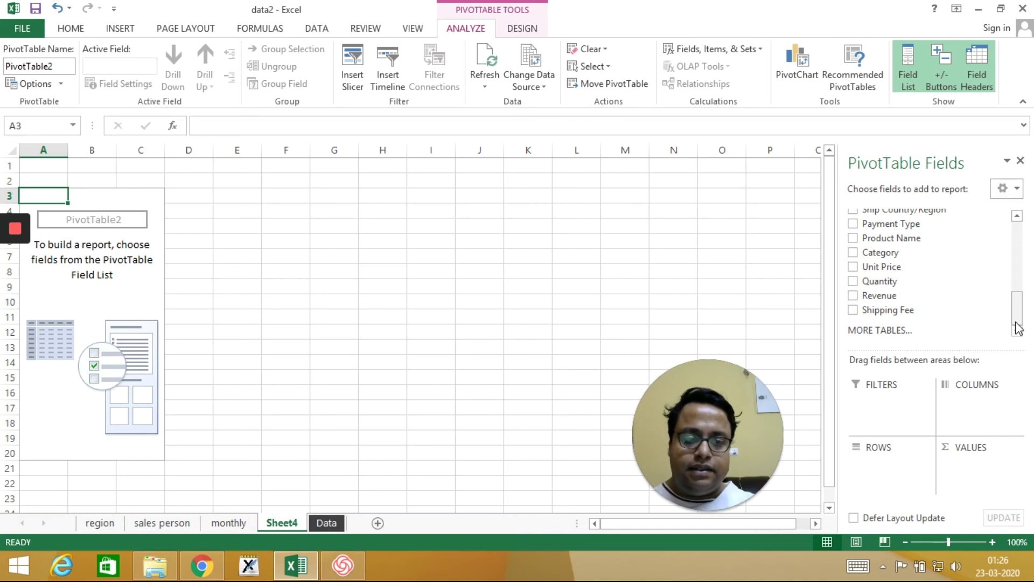
pyautogui.moveTo(889, 294); pyautogui.dragTo(986, 449)
pyautogui.click(978, 464)
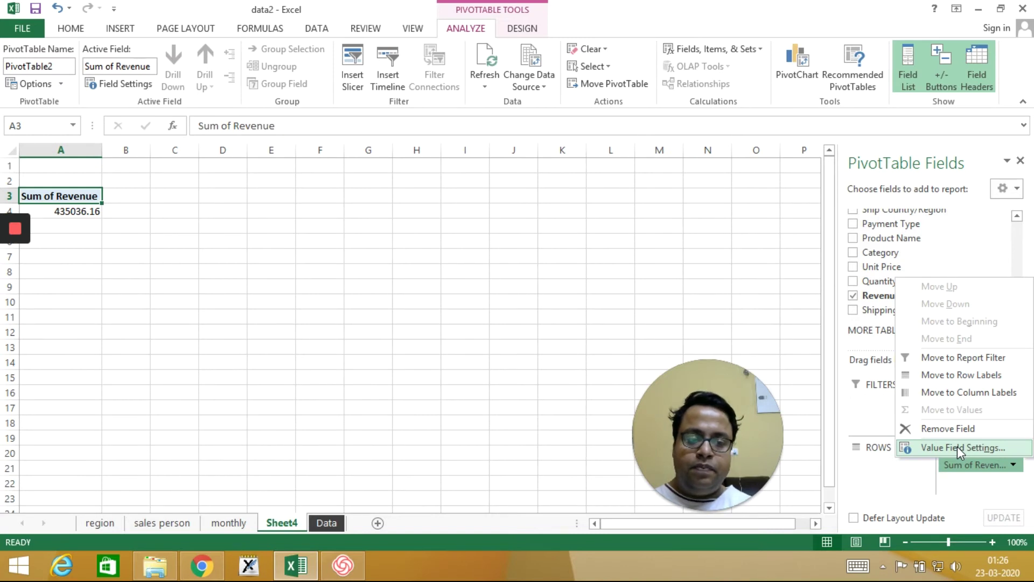
pyautogui.click(958, 446)
pyautogui.click(431, 266)
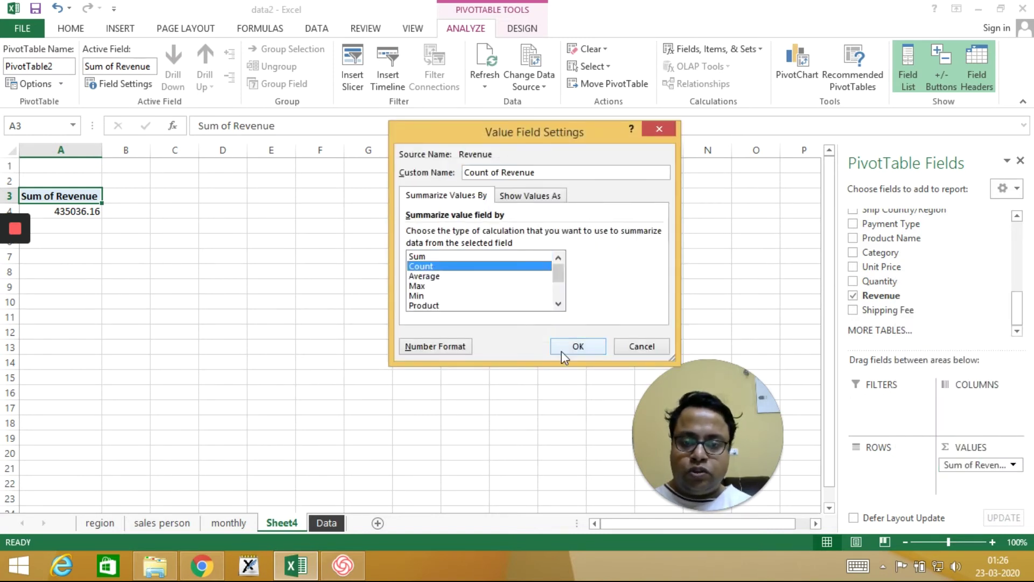
pyautogui.click(567, 349)
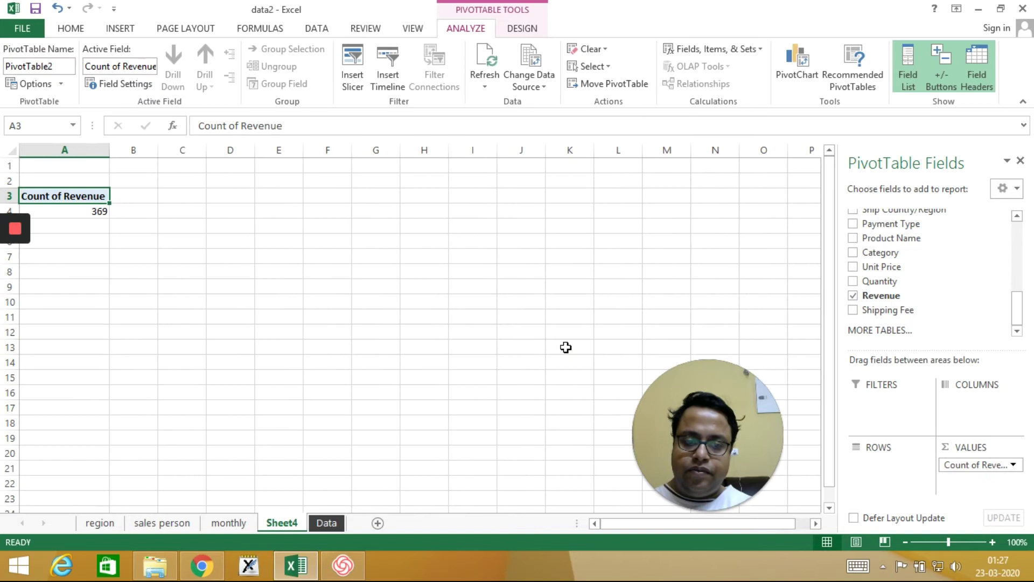
# Add Revenue to the pivot table rows and check the individual revenue counts
pyautogui.moveTo(863, 293); pyautogui.dragTo(880, 473)
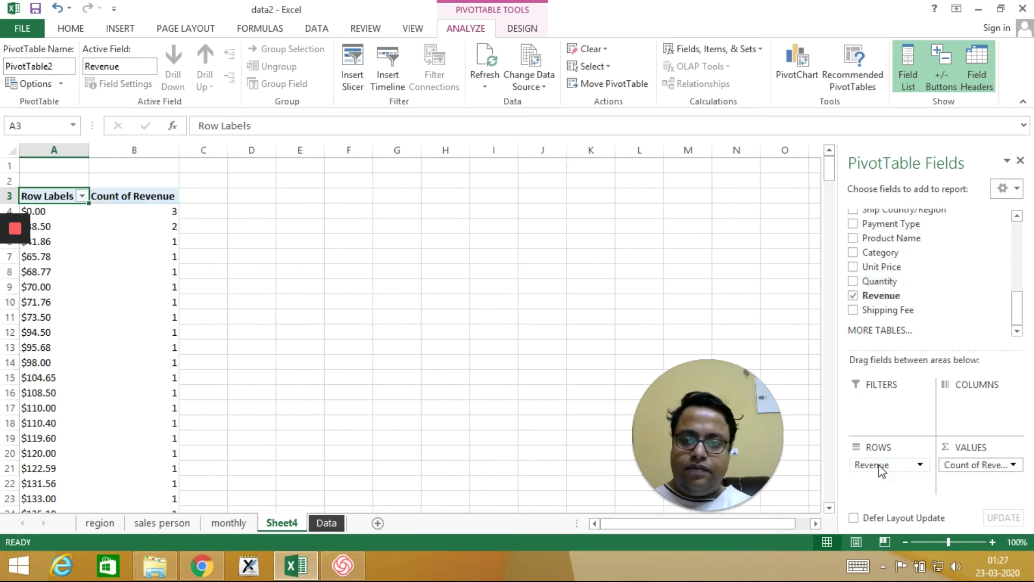
pyautogui.click(59, 229)
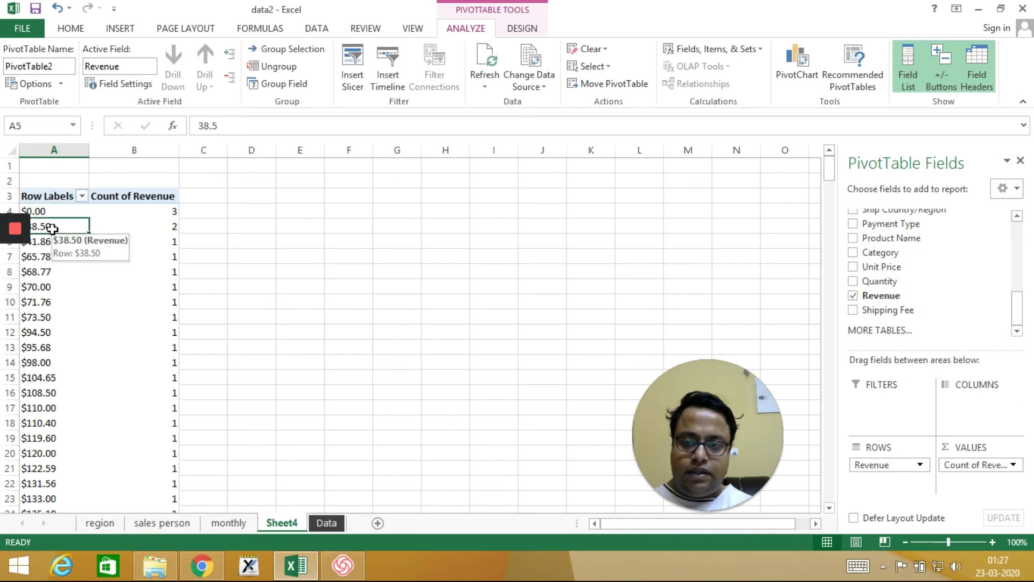
pyautogui.click(140, 227)
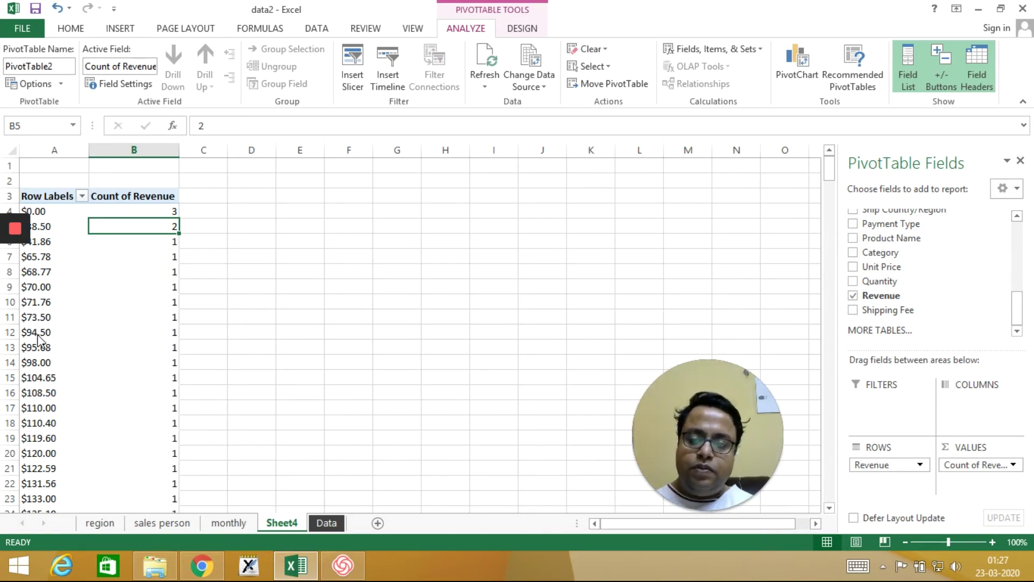
# Group the Revenue row labels into 1000-wide bins from 0-1000 to 7000-8000
pyautogui.click(44, 302)
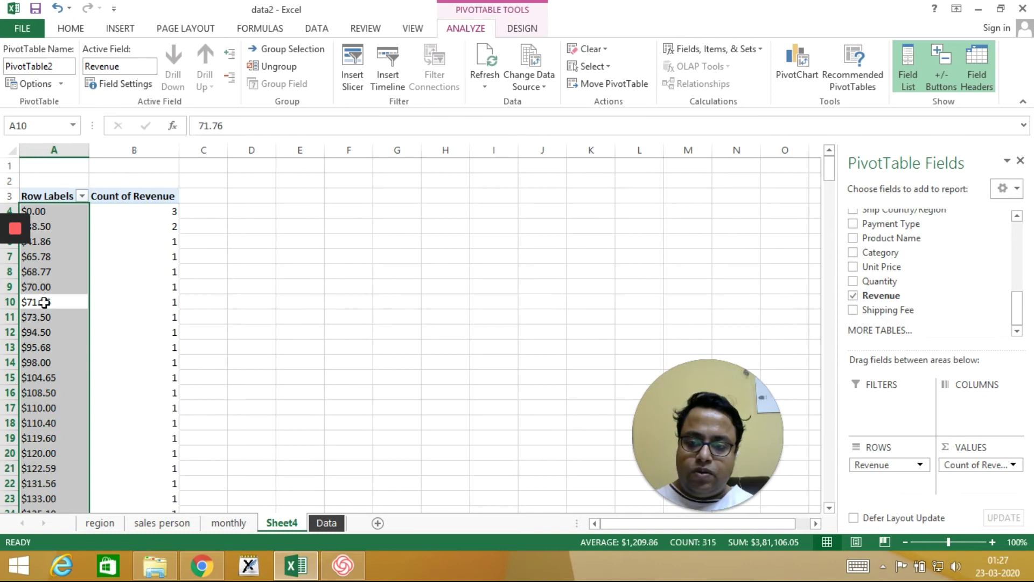
pyautogui.rightClick(44, 304)
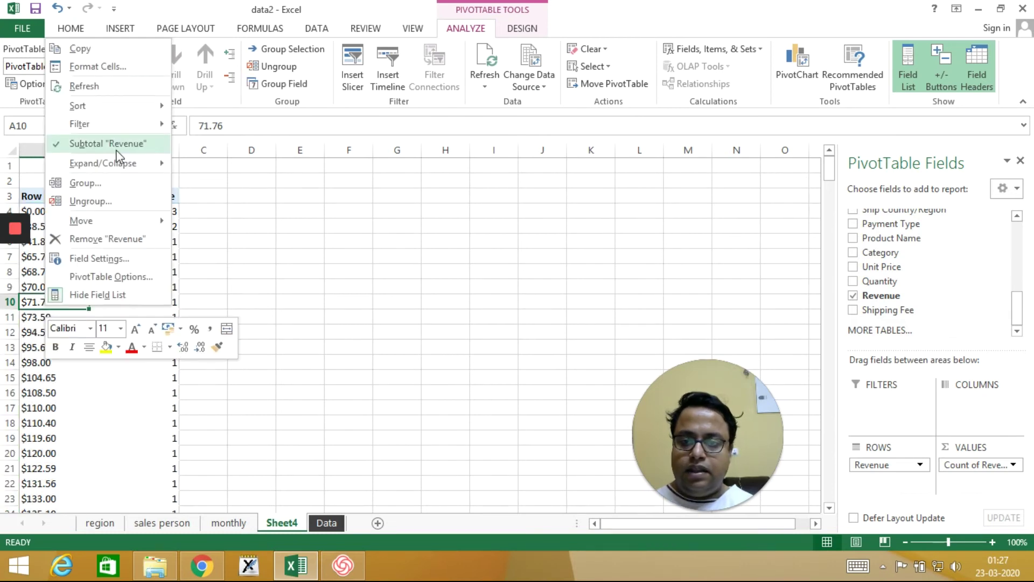
pyautogui.click(102, 179)
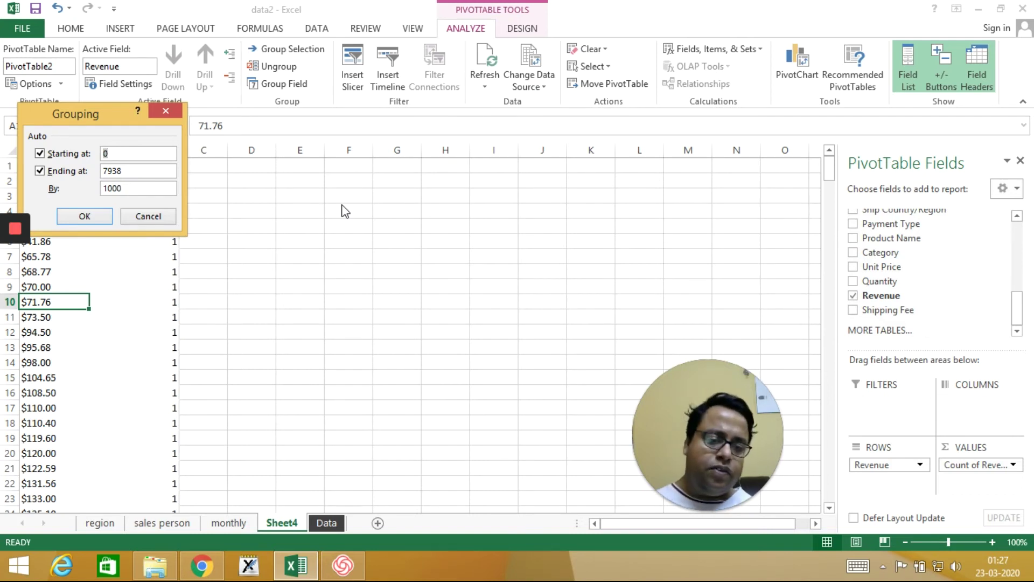
pyautogui.click(88, 216)
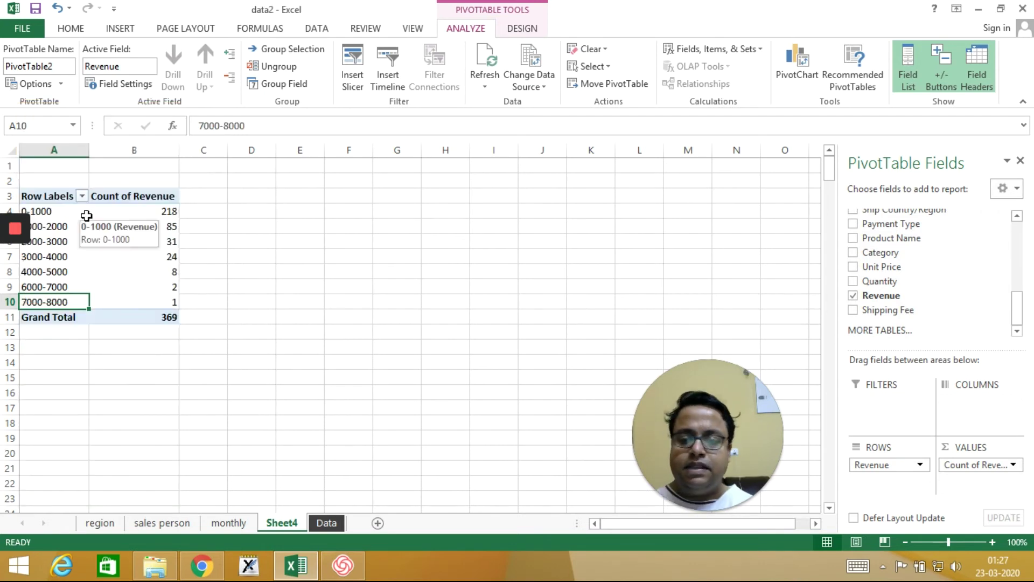
pyautogui.click(171, 266)
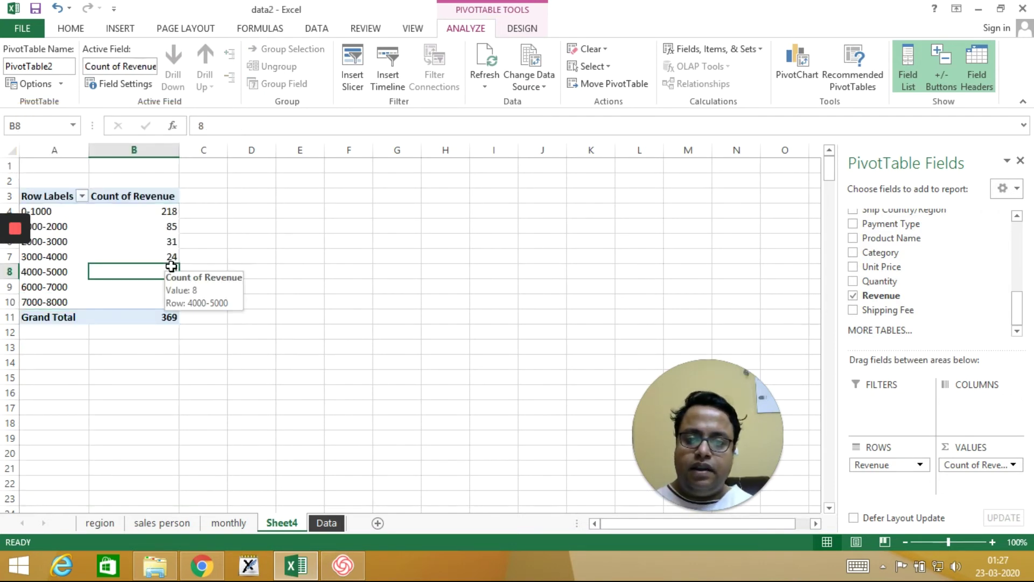
# Insert a clustered column PivotChart of the revenue bins, leaving the value field settings unchanged
pyautogui.click(795, 70)
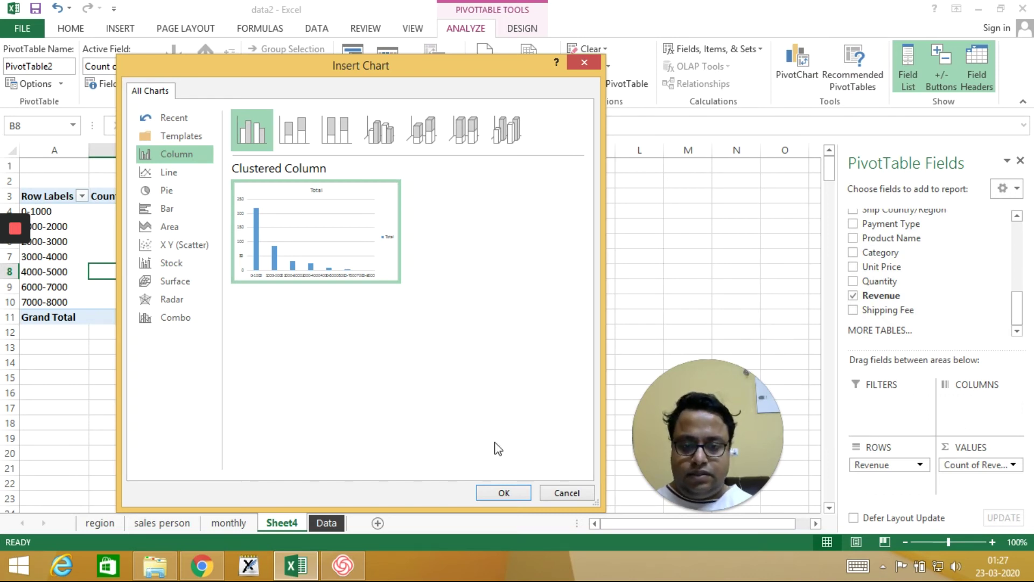
pyautogui.click(493, 494)
pyautogui.rightClick(326, 249)
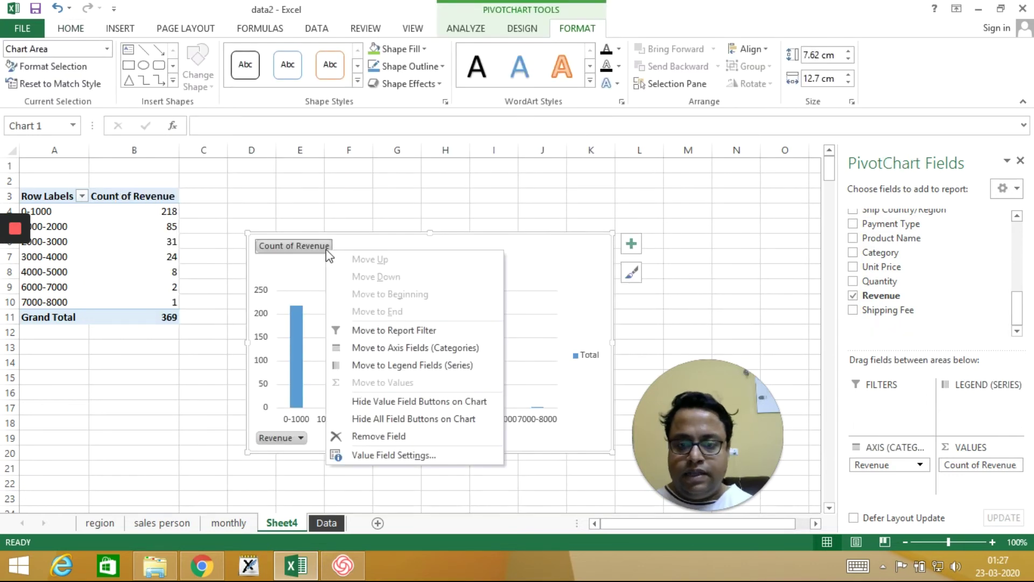
pyautogui.click(363, 452)
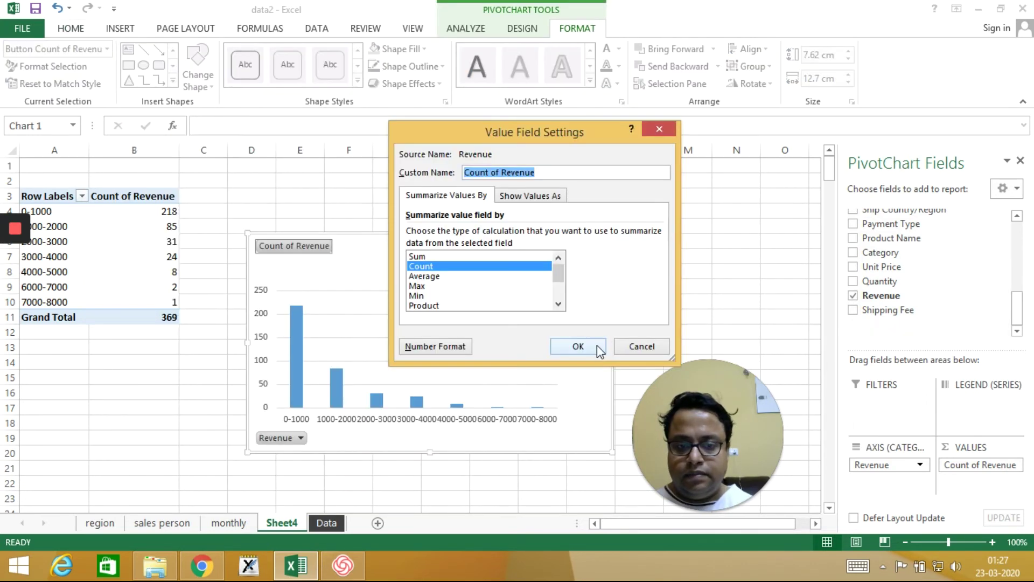
pyautogui.click(636, 349)
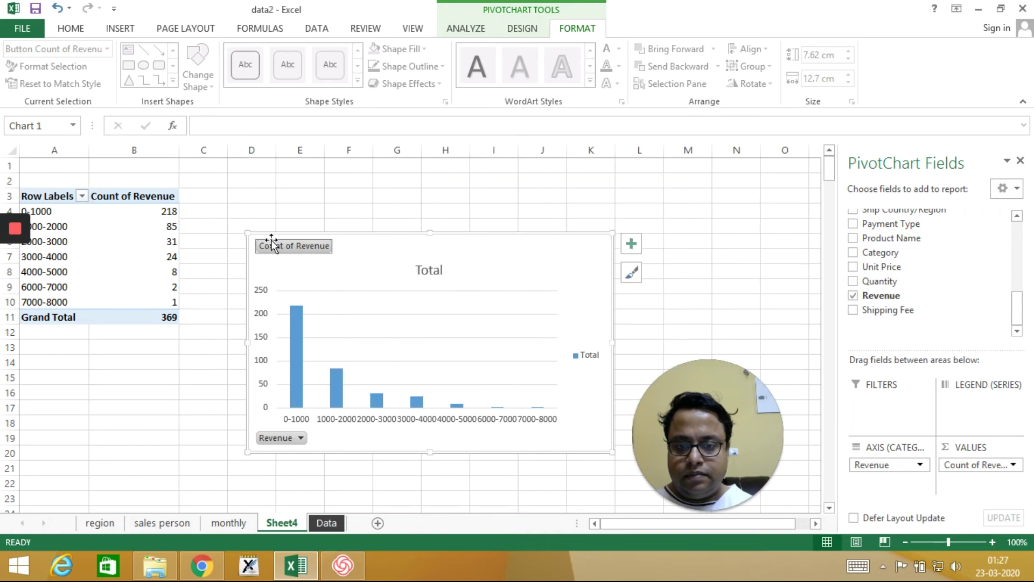
# Hide all field buttons and delete the legend and gridlines from the chart
pyautogui.rightClick(277, 247)
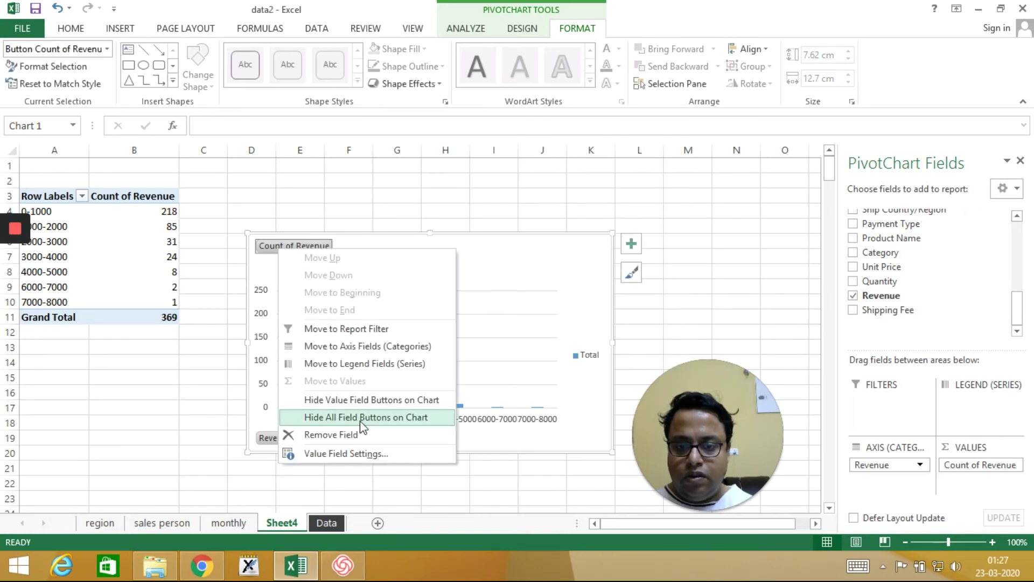
pyautogui.click(363, 420)
pyautogui.click(591, 356)
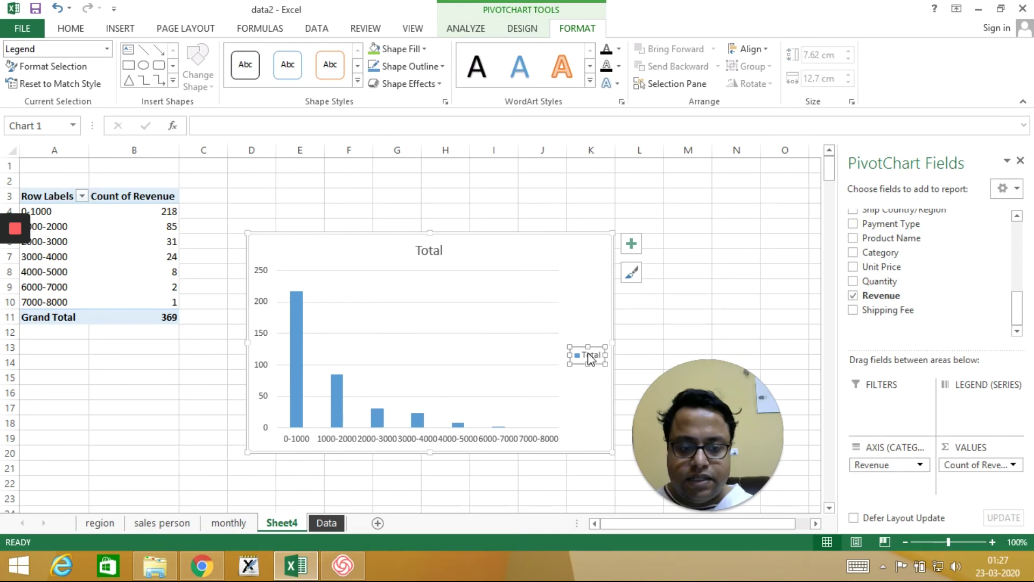
pyautogui.press('Delete')
pyautogui.click(464, 365)
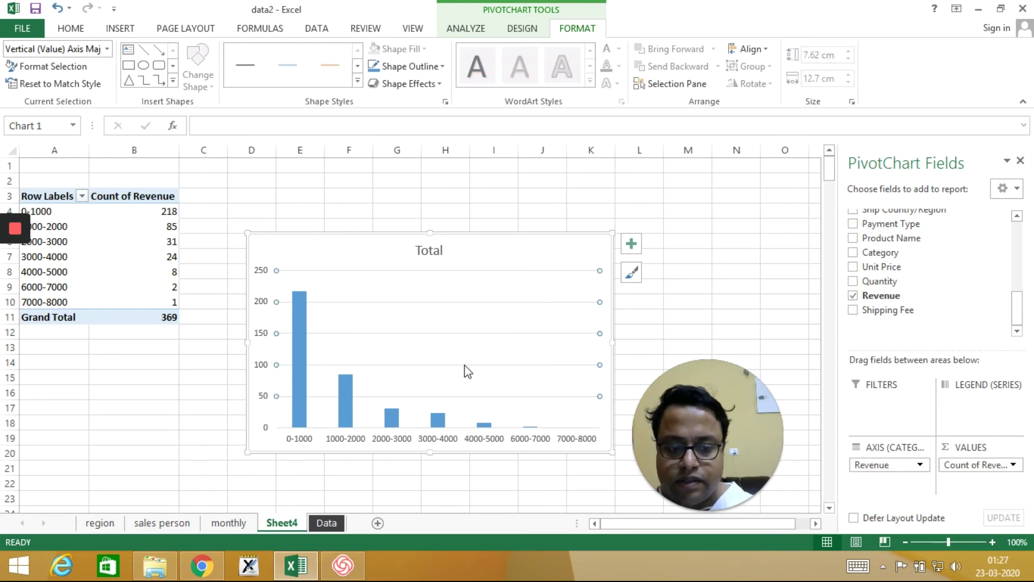
pyautogui.press('Delete')
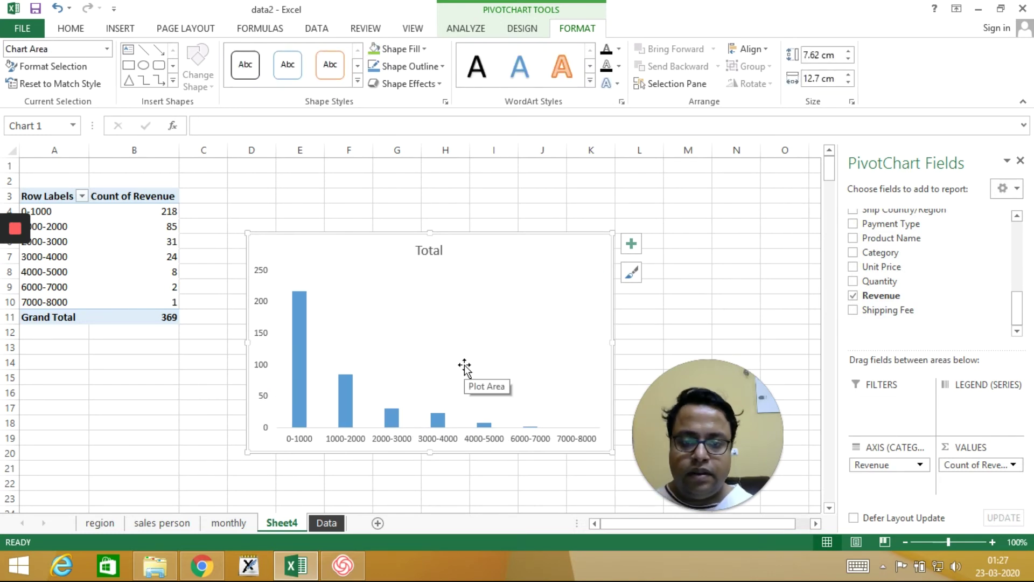
pyautogui.click(306, 351)
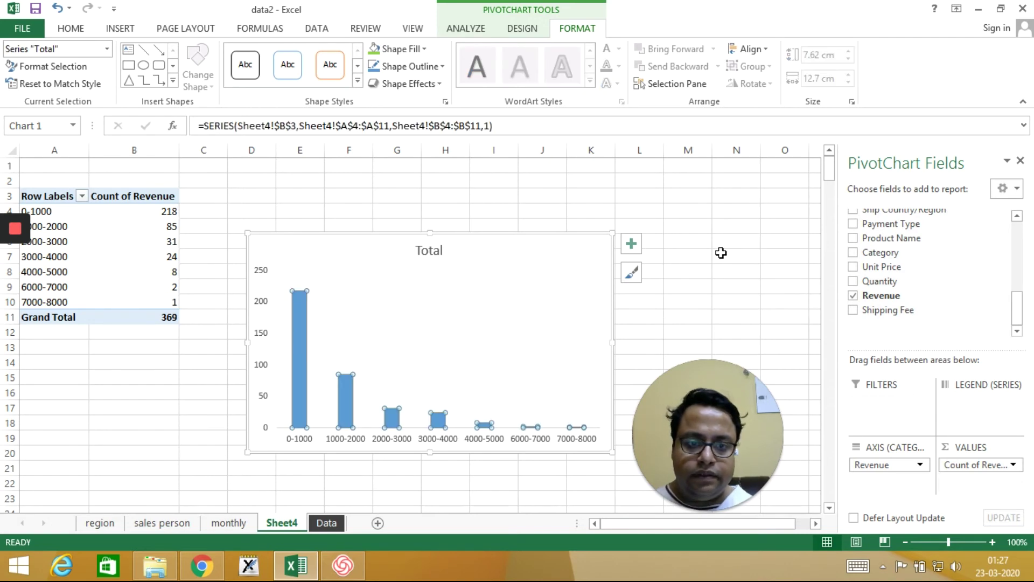
# Set the column series gap width to 25% to widen the bars
pyautogui.rightClick(300, 393)
pyautogui.click(347, 378)
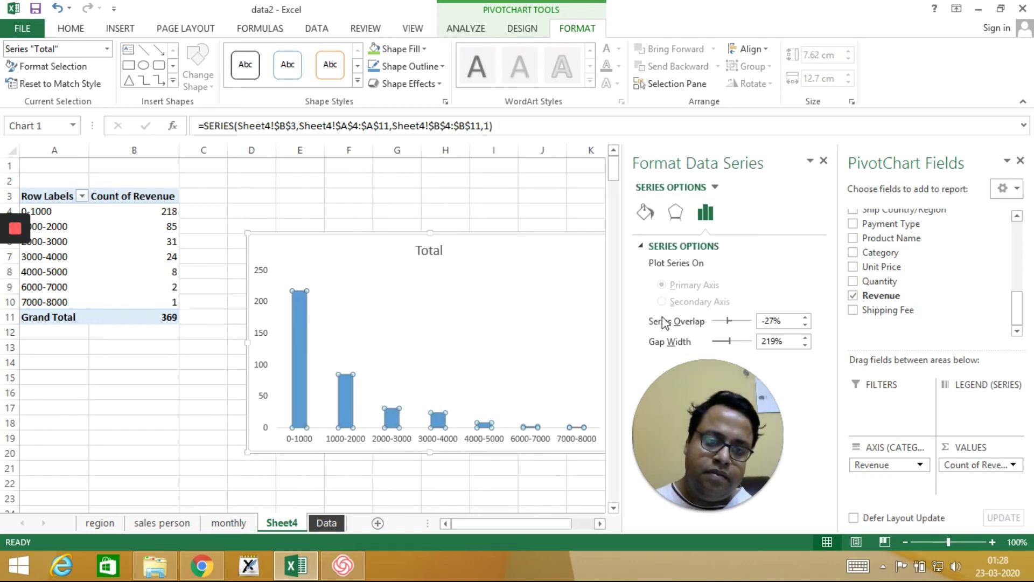
pyautogui.moveTo(785, 341); pyautogui.dragTo(754, 340)
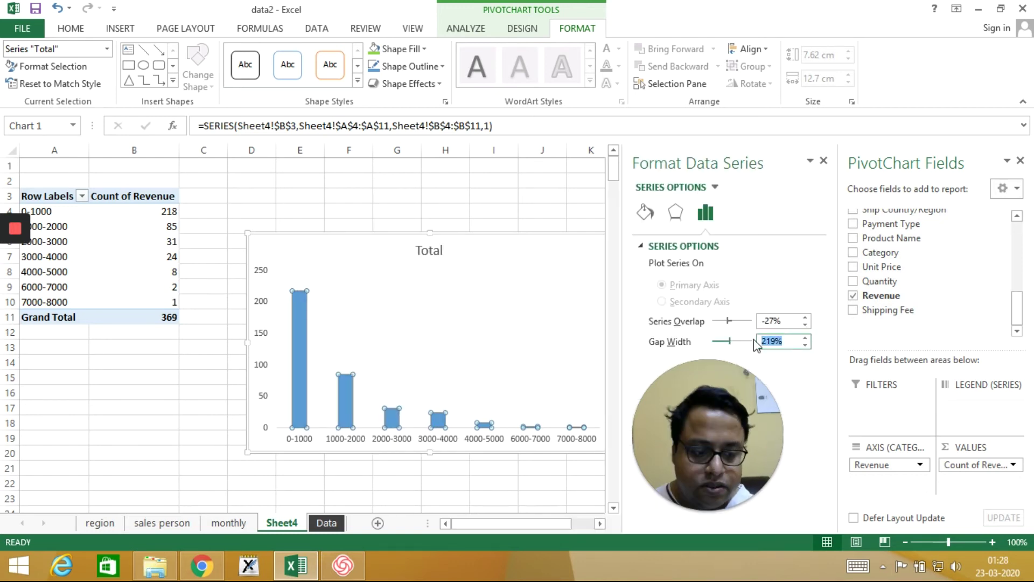
pyautogui.write('25')
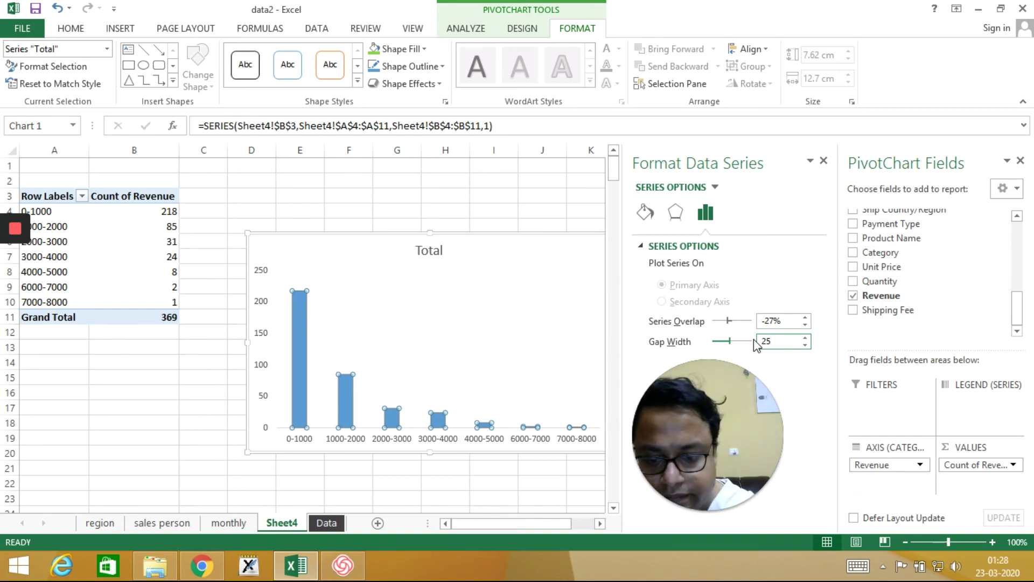
pyautogui.write('%')
pyautogui.press('Return')
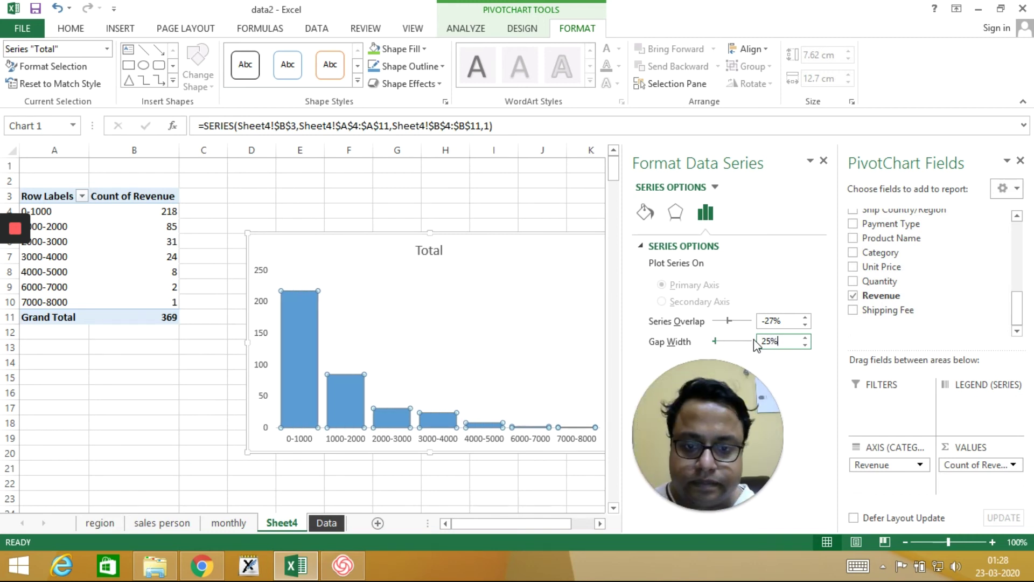
# Retitle the chart 'Histogram of ticket size'
pyautogui.click(428, 250)
pyautogui.doubleClick(448, 252)
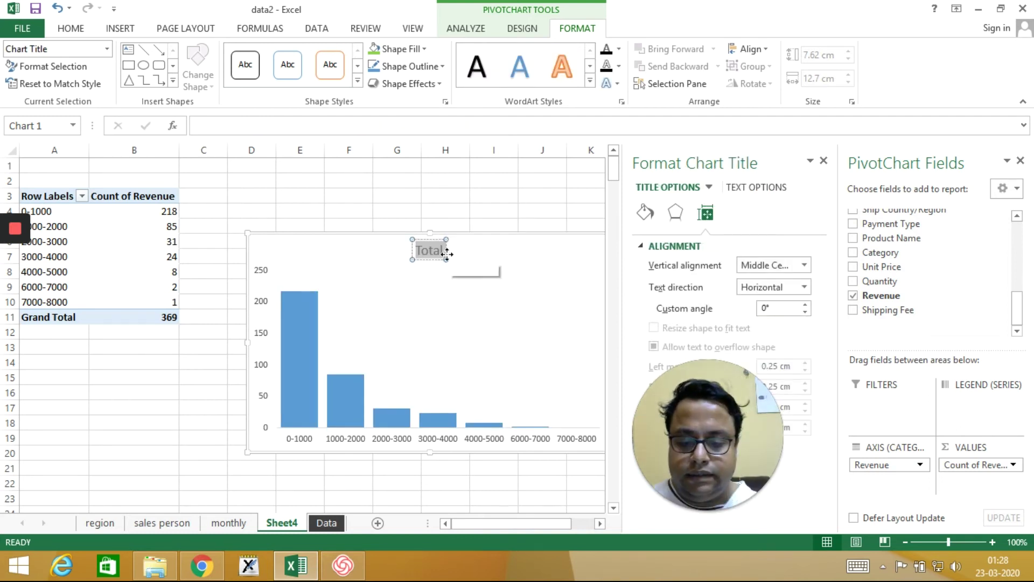
pyautogui.write('His')
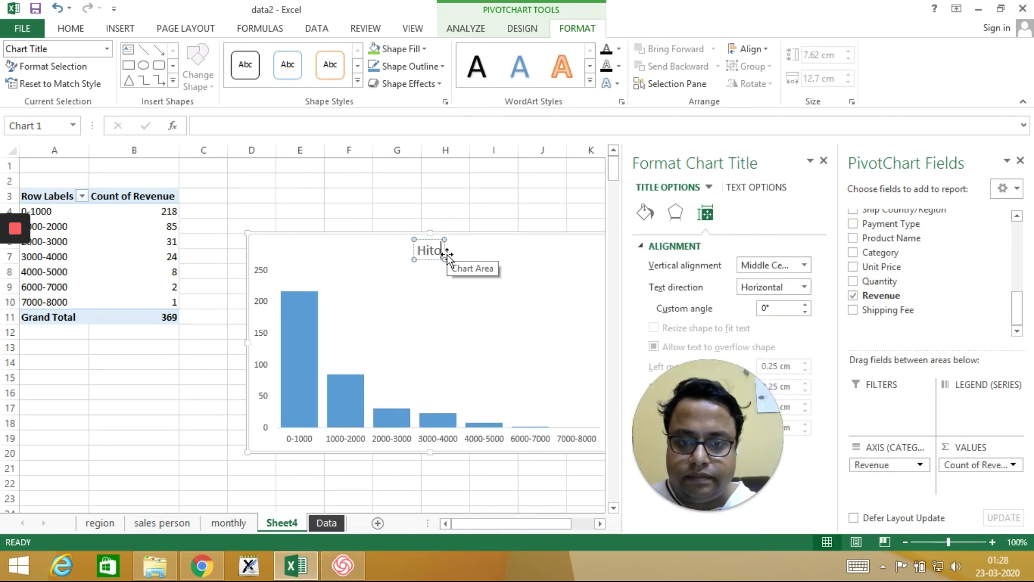
pyautogui.write('togr')
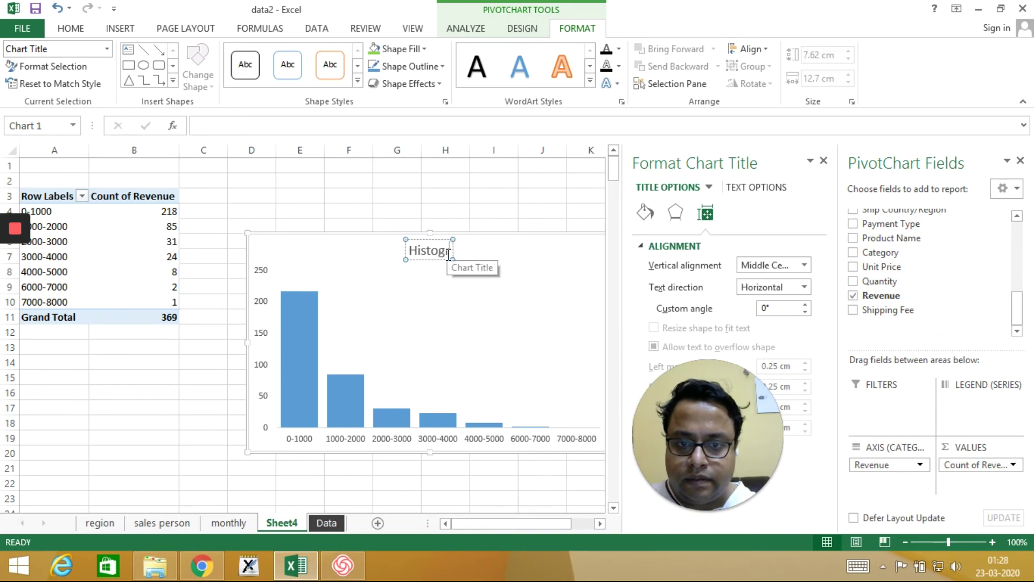
pyautogui.write('am of')
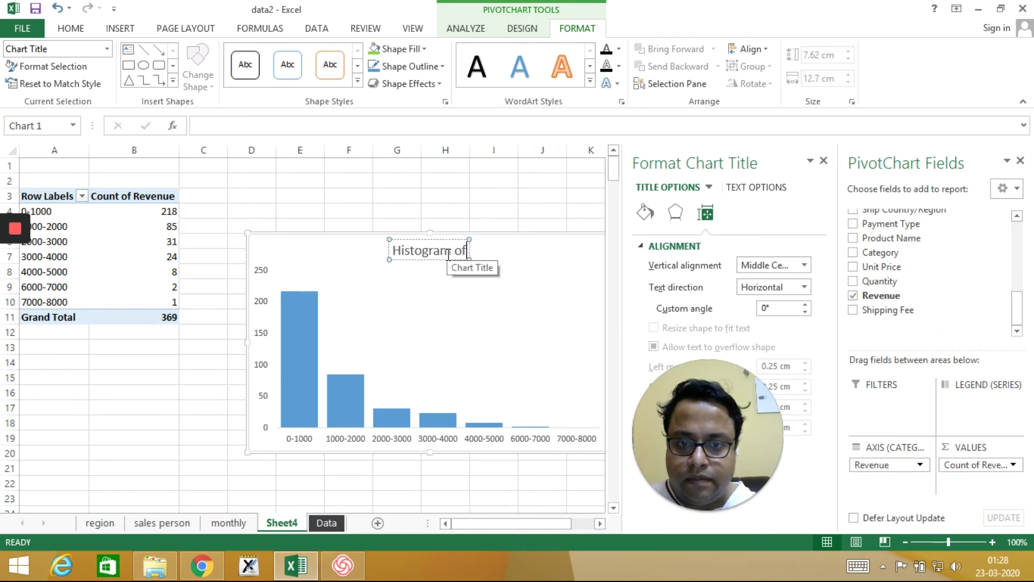
pyautogui.write(' ticket size')
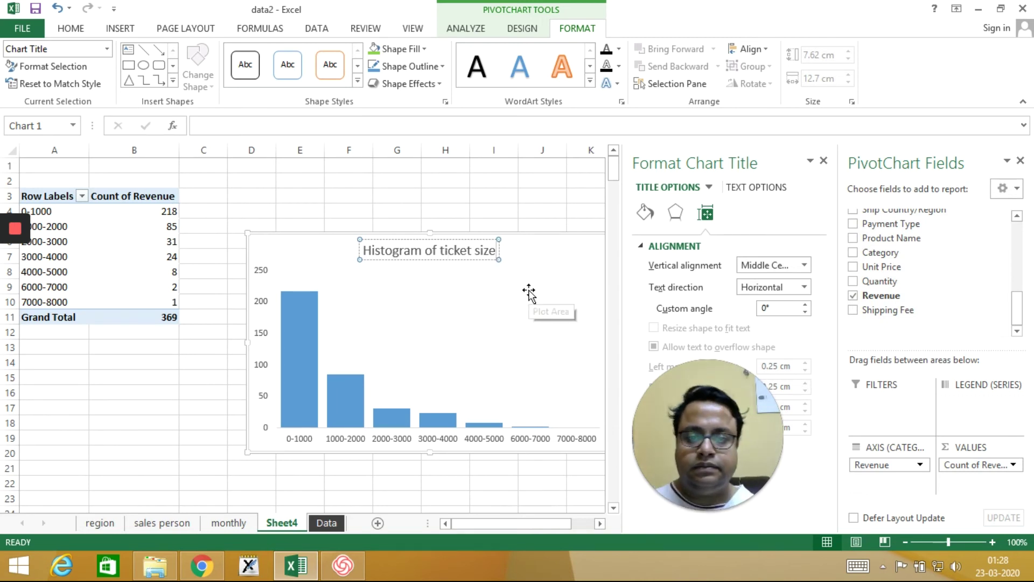
pyautogui.click(538, 195)
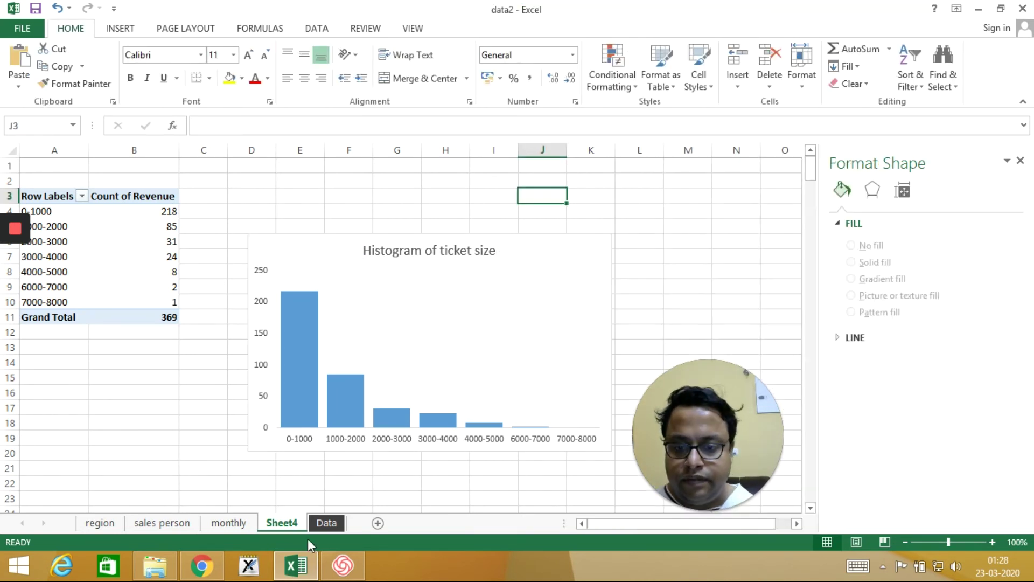
pyautogui.rightClick(300, 526)
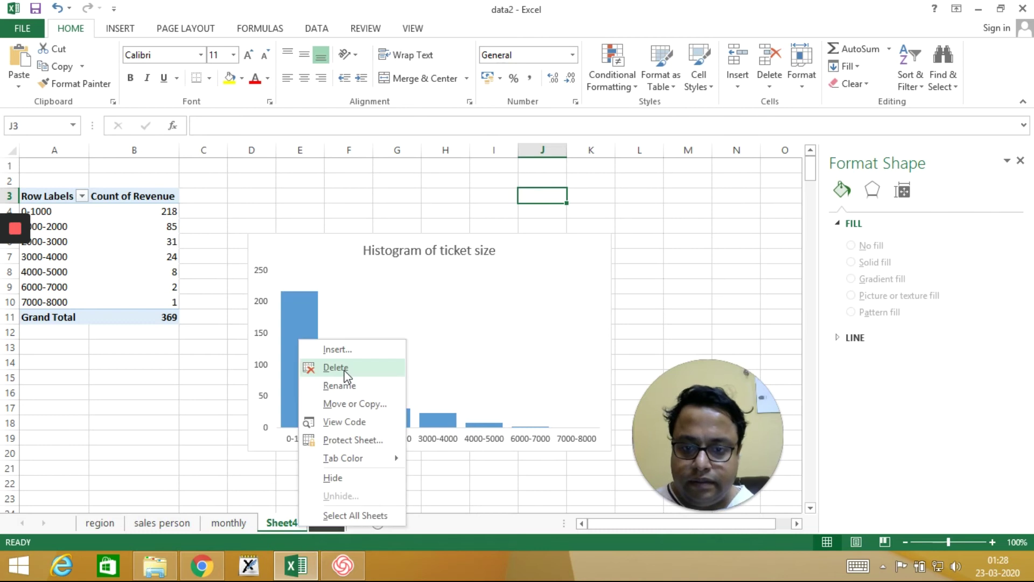
# Rename Sheet4 to 'hist'
pyautogui.click(345, 386)
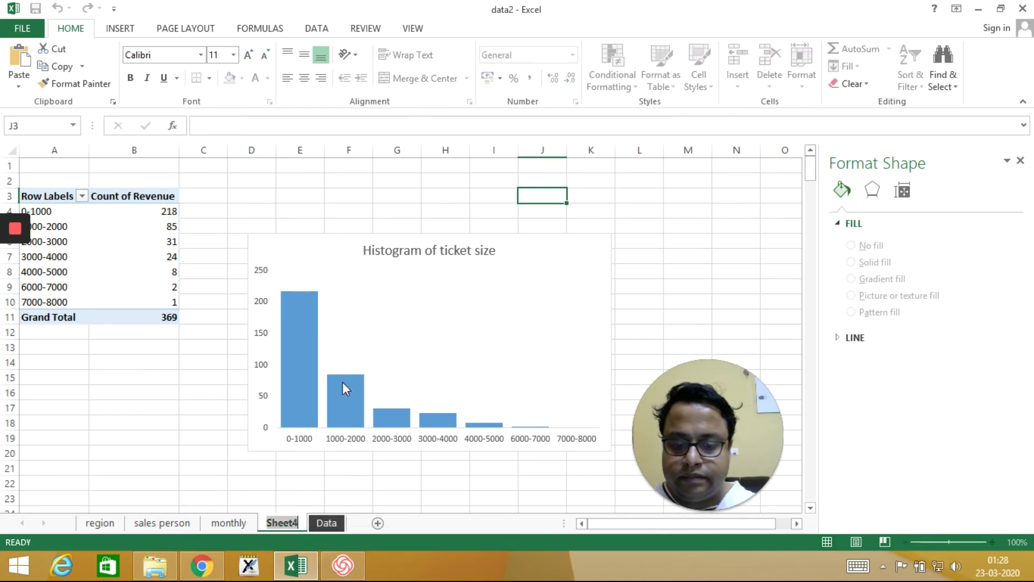
pyautogui.write('hist')
pyautogui.press('Return')
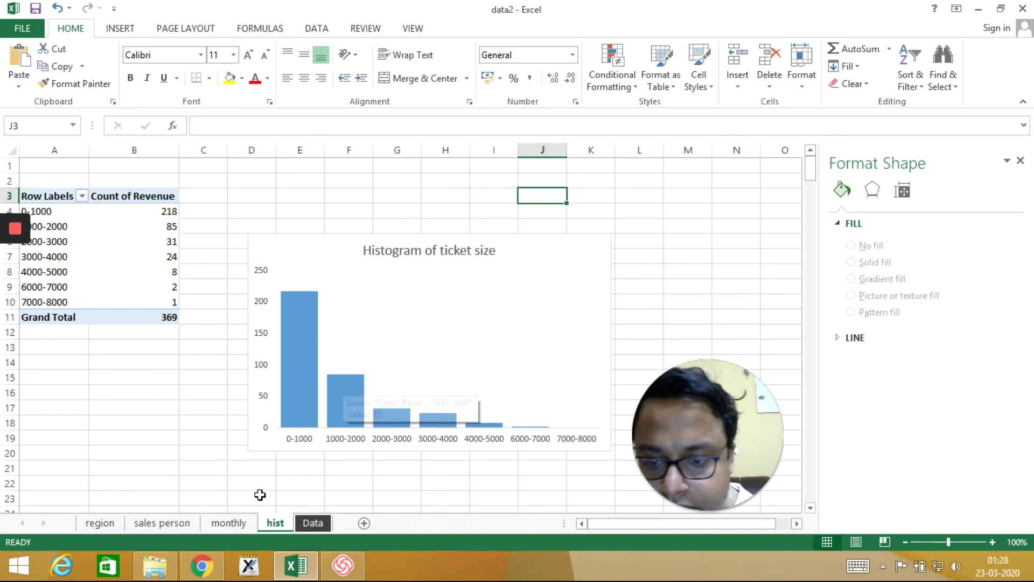
# Remove the monthly chart's major gridlines, then close the formatting and field panes on the region sheet
pyautogui.click(240, 522)
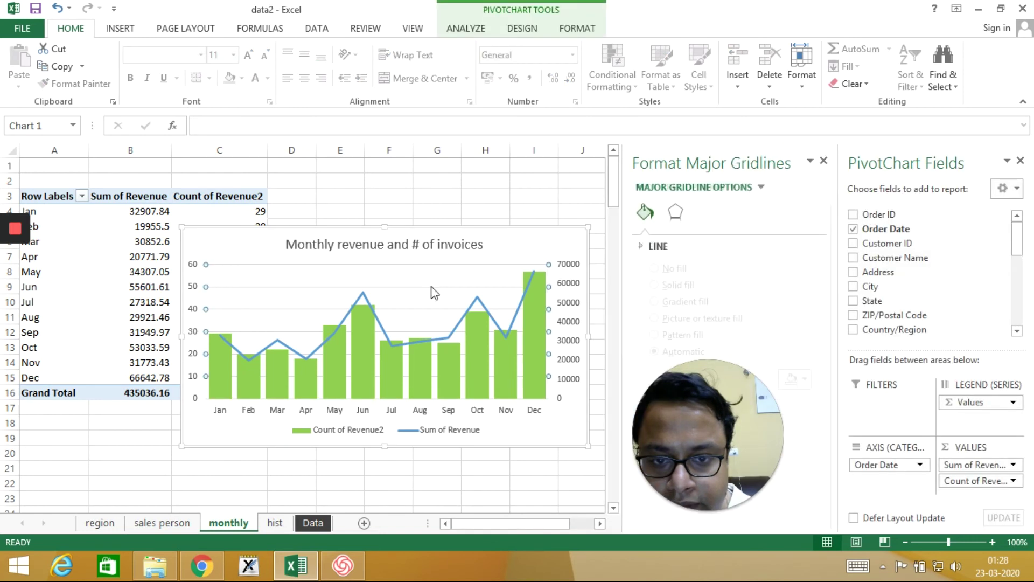
pyautogui.press('Delete')
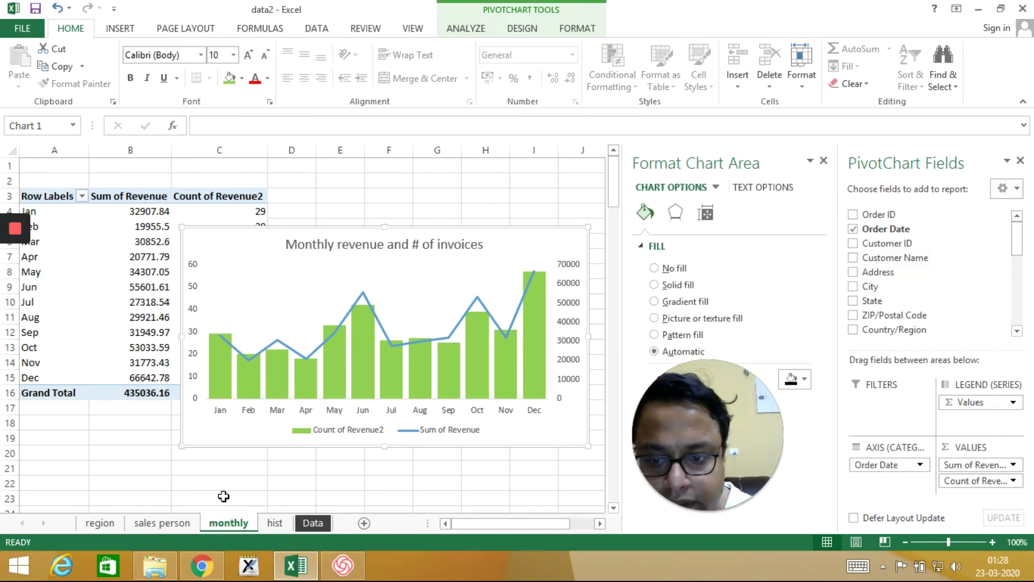
pyautogui.click(164, 525)
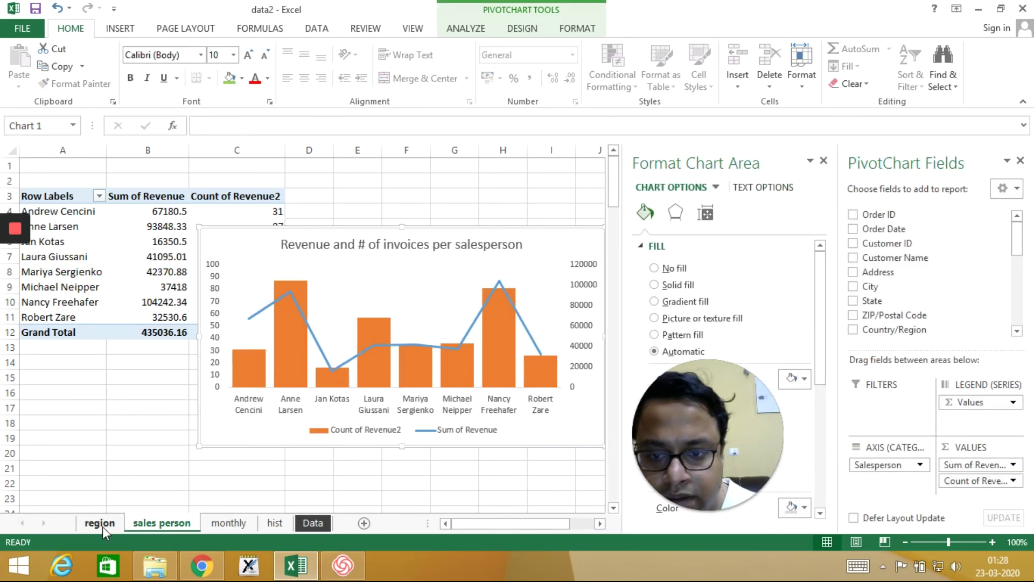
pyautogui.click(102, 526)
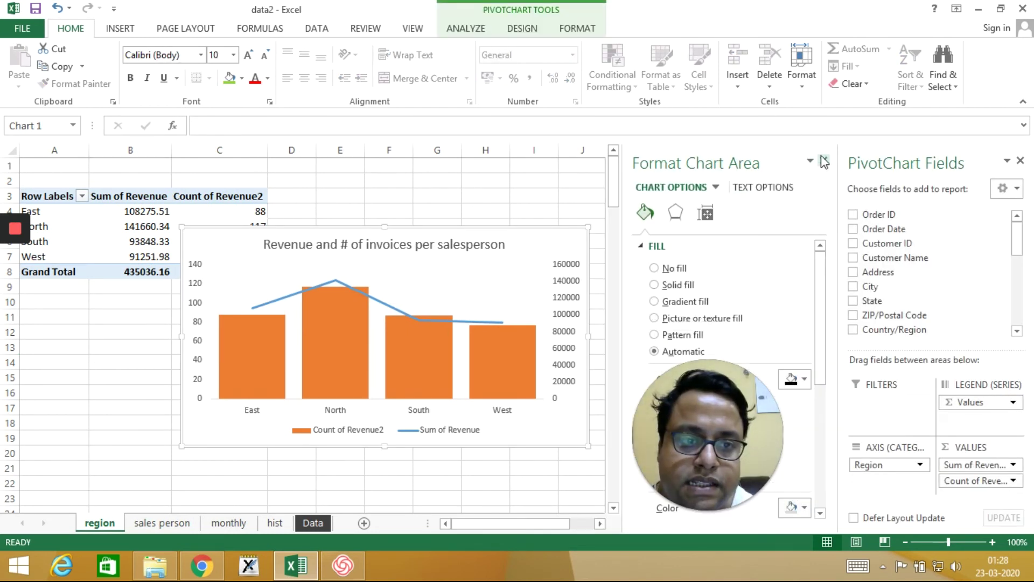
pyautogui.click(821, 160)
pyautogui.click(1020, 161)
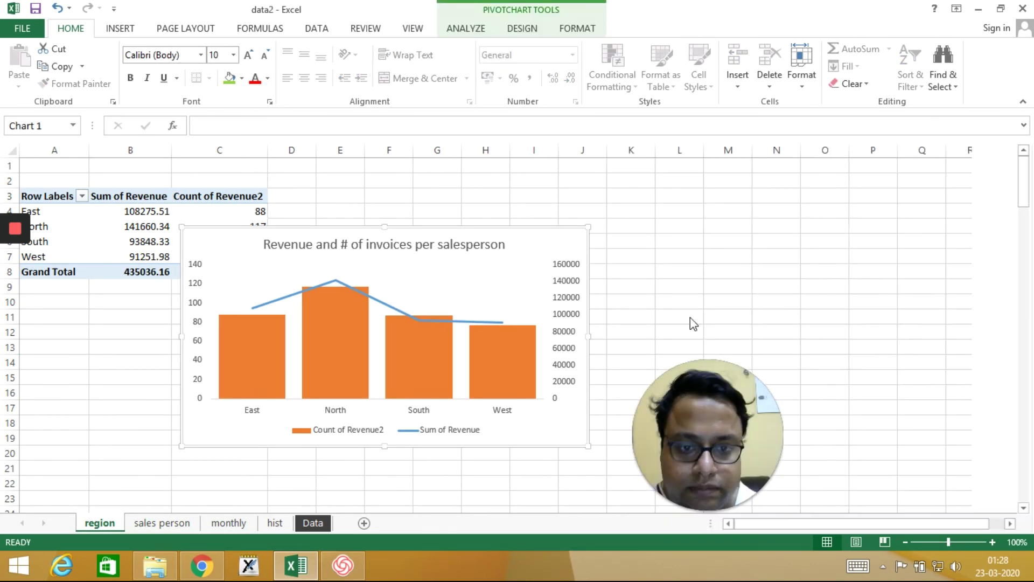
# Add a new worksheet named 'dashboard' as the first tab
pyautogui.click(364, 523)
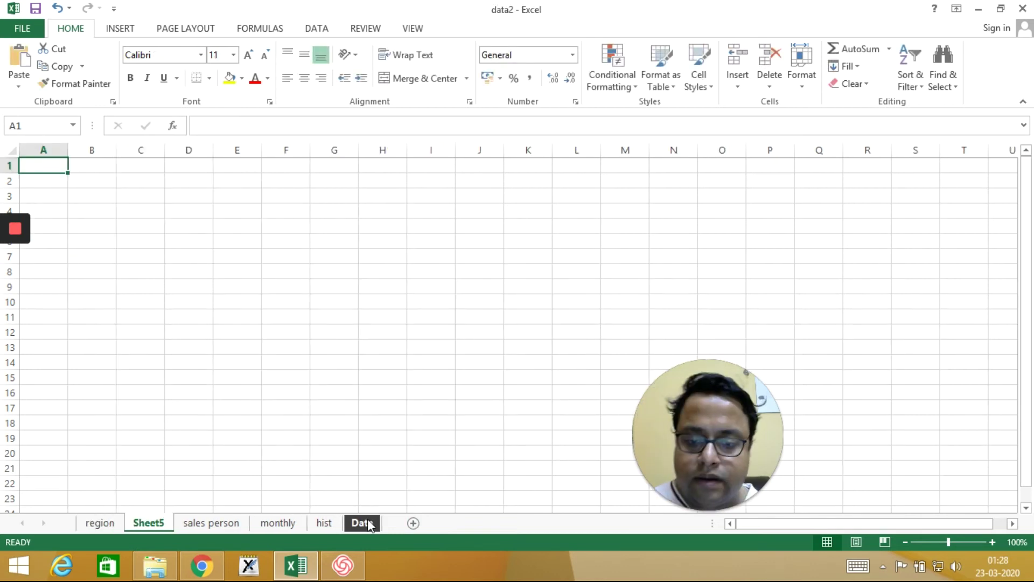
pyautogui.moveTo(141, 526); pyautogui.dragTo(89, 524)
pyautogui.rightClick(98, 527)
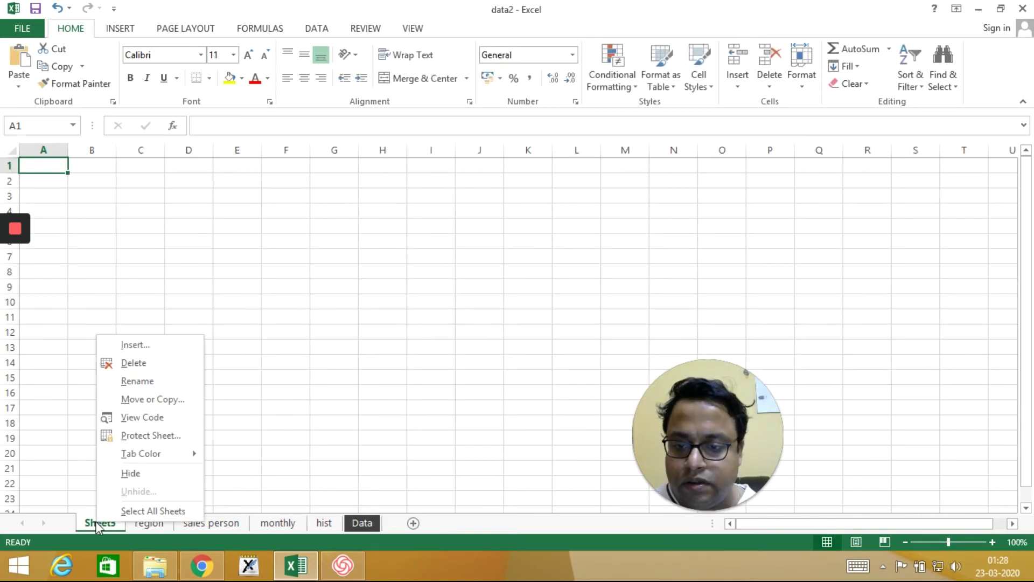
pyautogui.click(141, 381)
pyautogui.write('das')
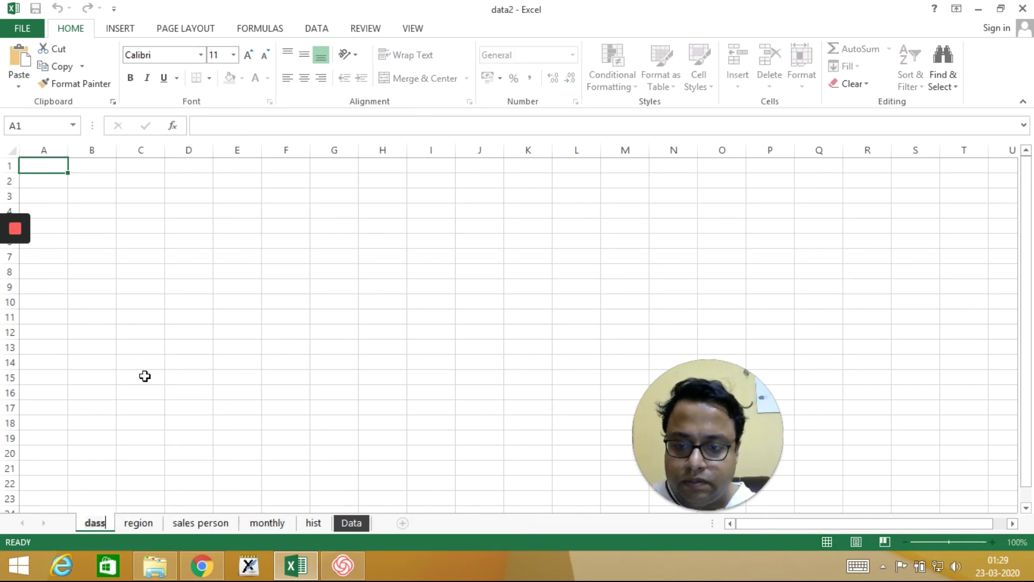
pyautogui.write('hboard')
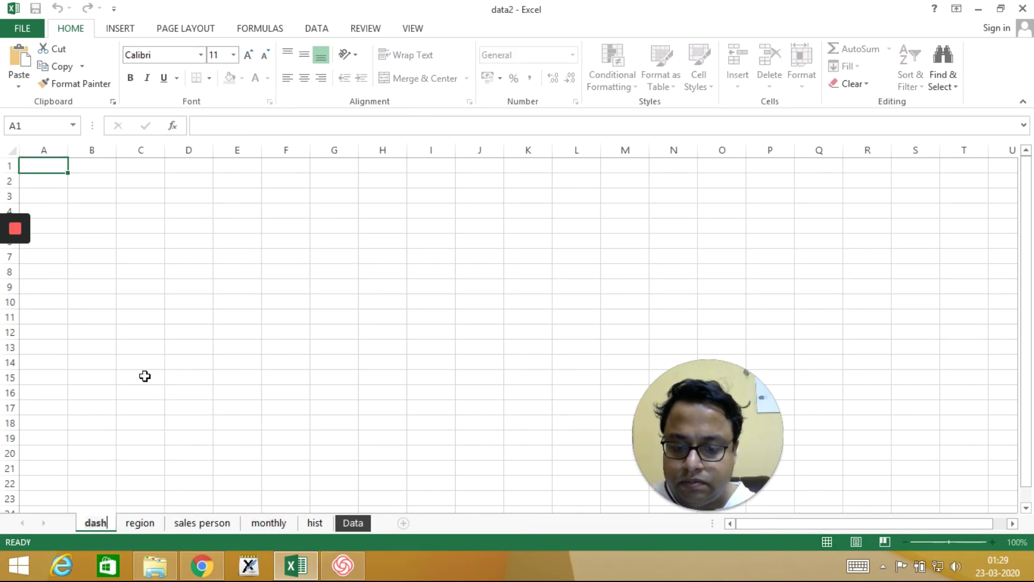
pyautogui.press('Return')
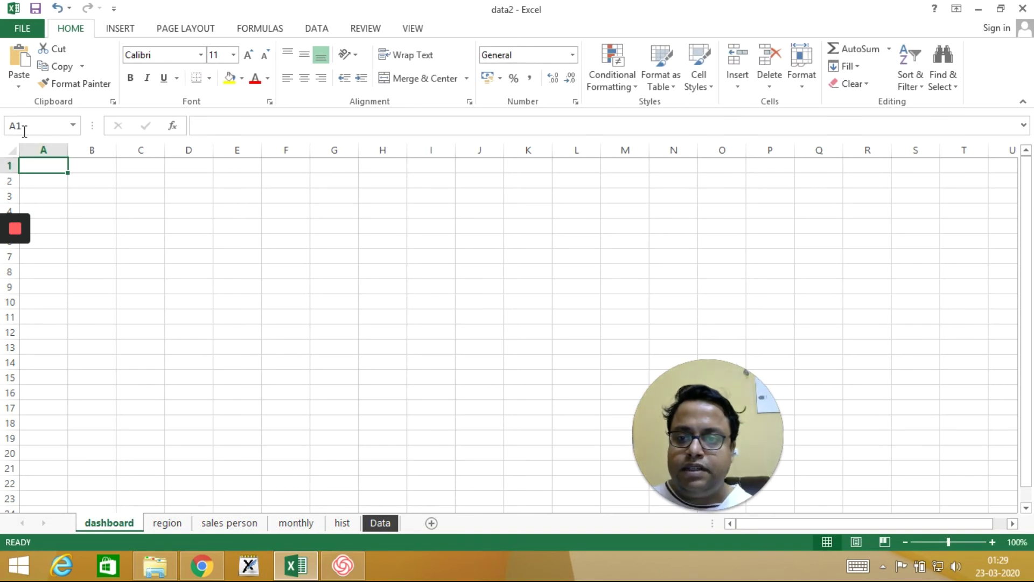
# Fill every cell of the dashboard sheet with orange
pyautogui.click(13, 147)
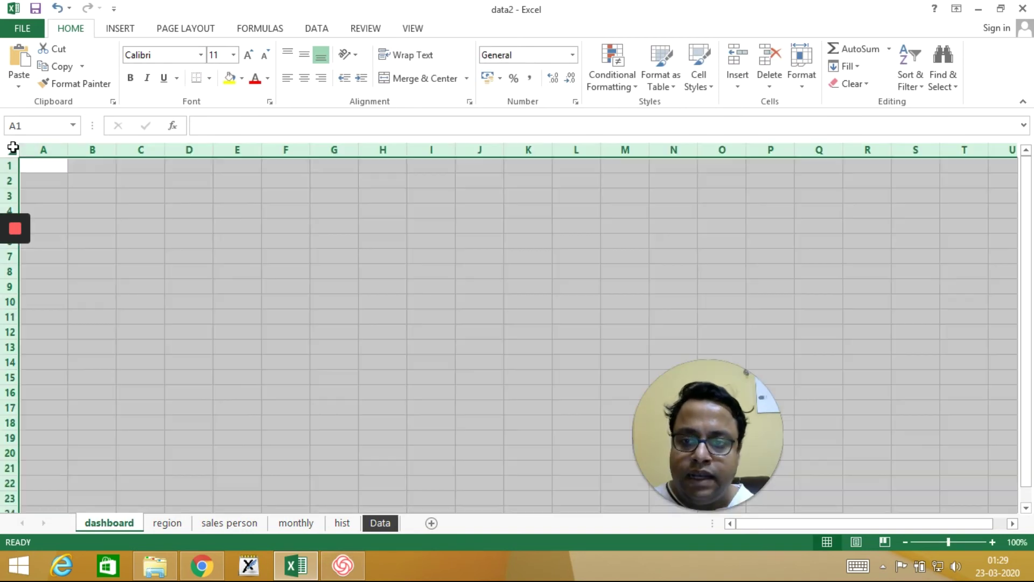
pyautogui.click(241, 78)
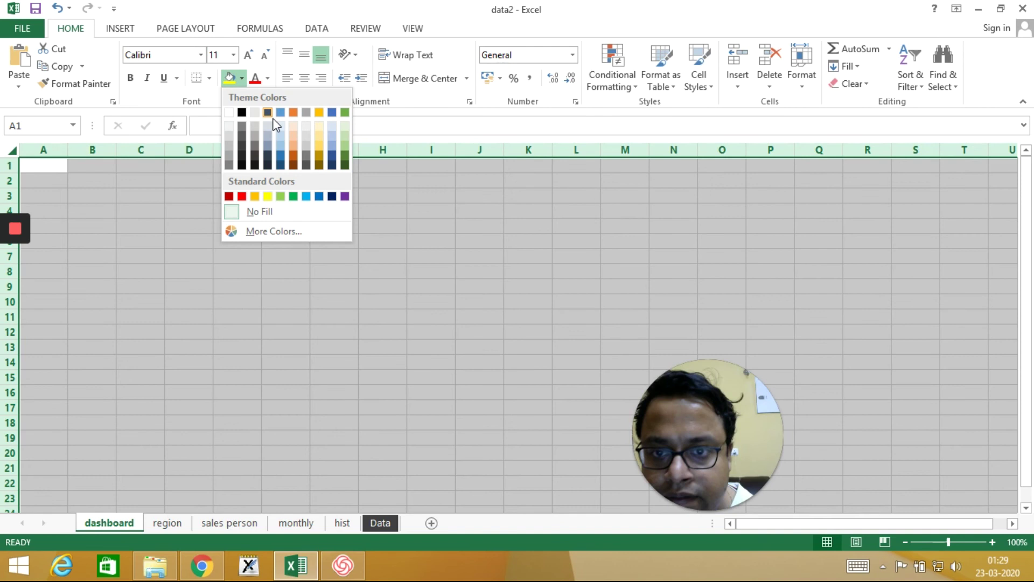
pyautogui.click(296, 151)
pyautogui.click(528, 298)
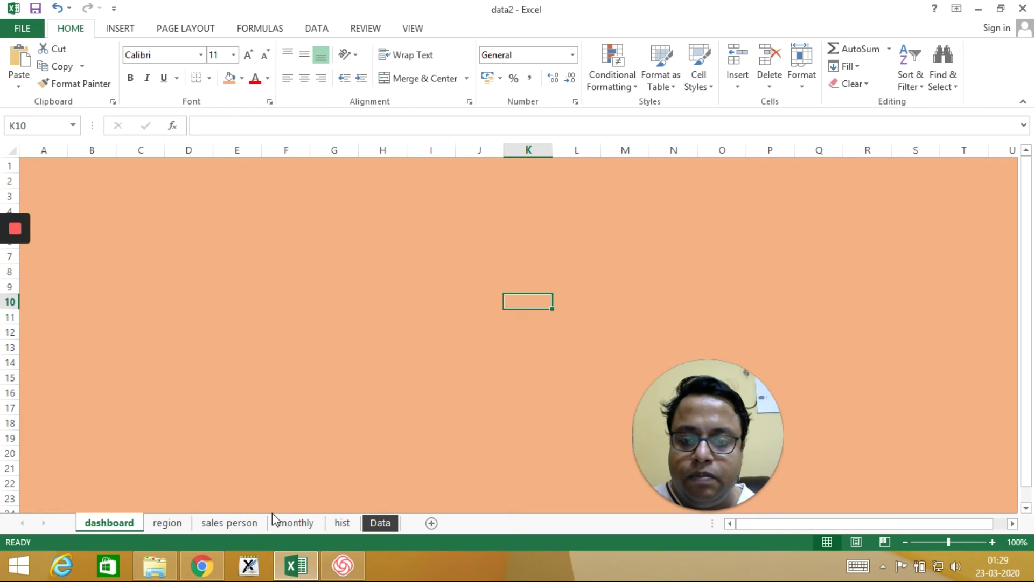
pyautogui.click(296, 523)
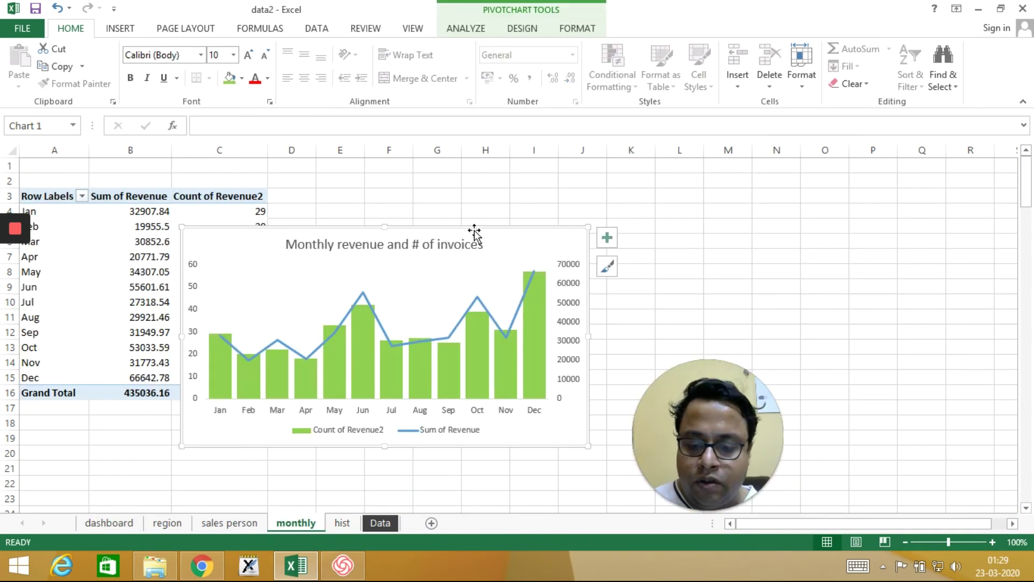
# Paste the monthly revenue chart onto the dashboard, widened to about column M and ending near row 12
pyautogui.click(126, 526)
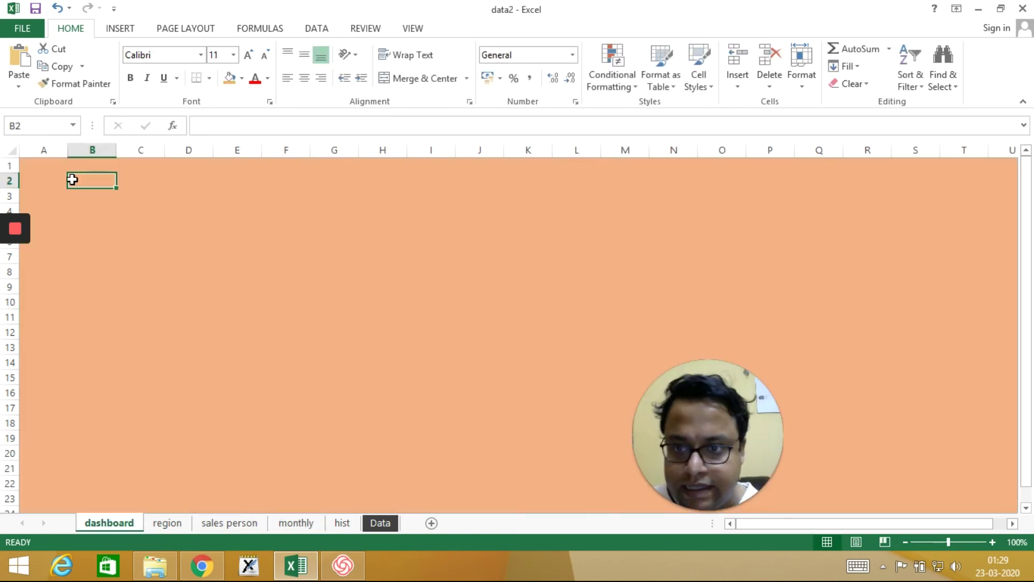
pyautogui.hotkey('ctrl', 'v')
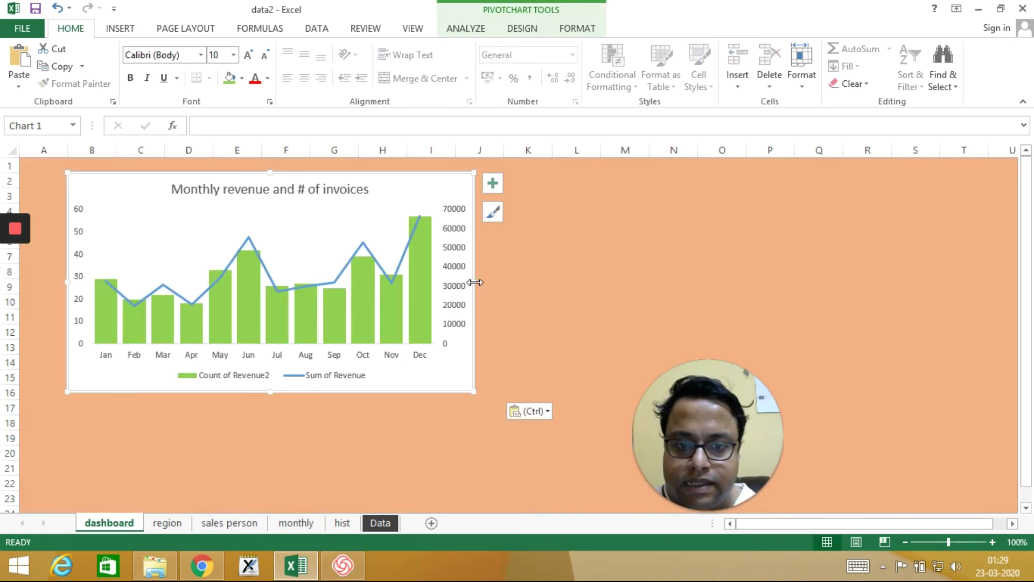
pyautogui.moveTo(475, 283); pyautogui.dragTo(653, 237)
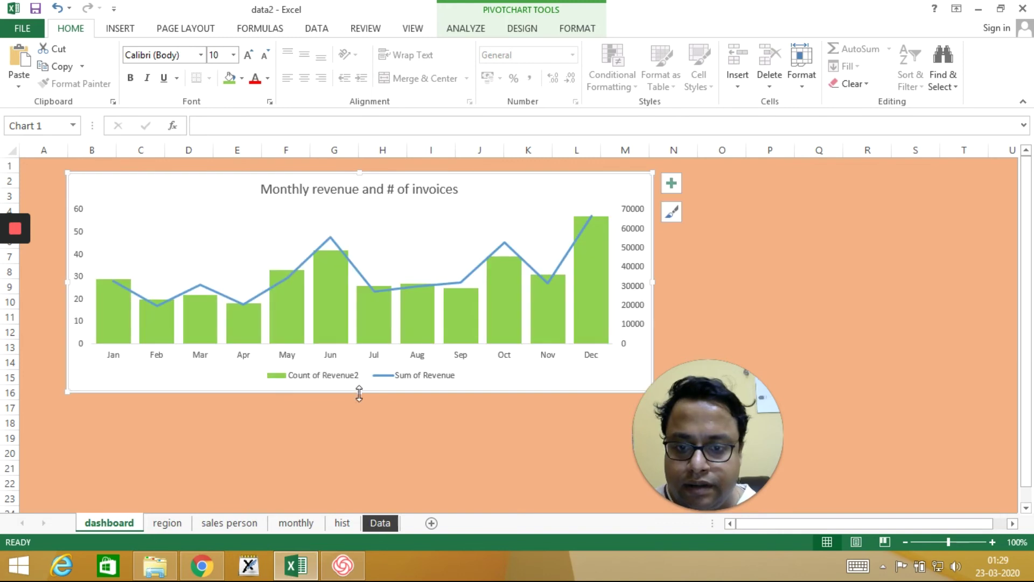
pyautogui.moveTo(359, 394); pyautogui.dragTo(364, 324)
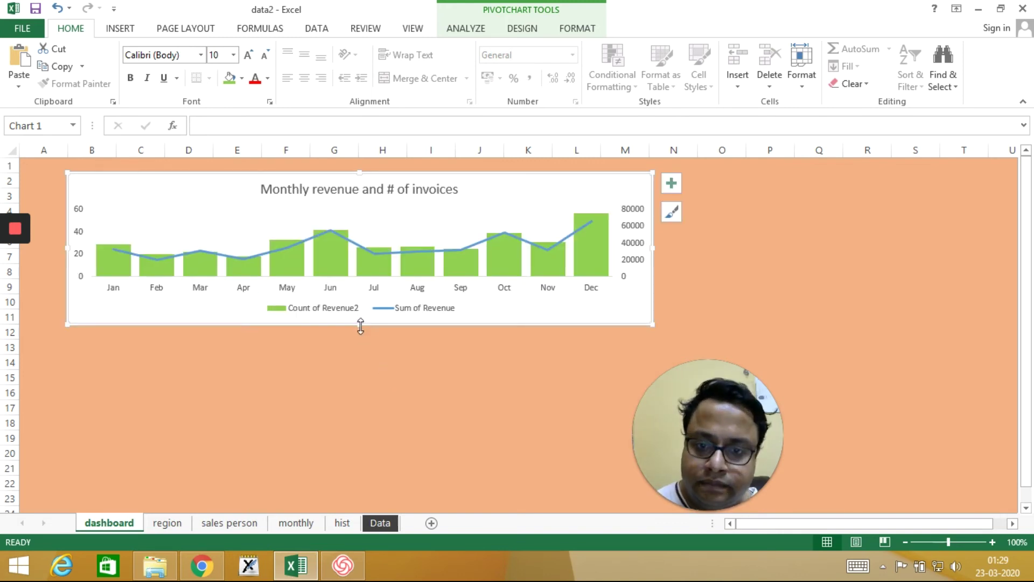
pyautogui.moveTo(362, 327); pyautogui.dragTo(362, 341)
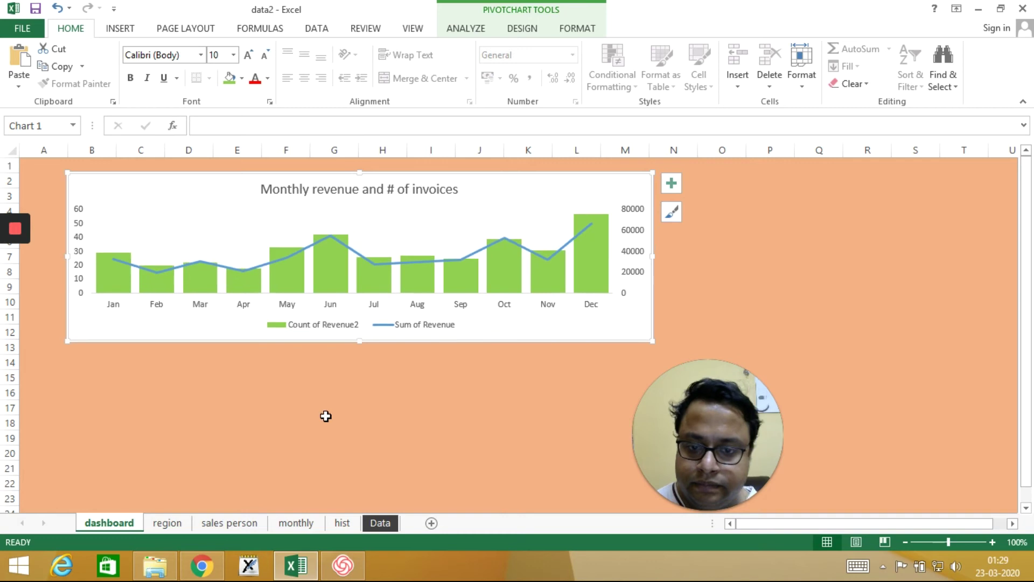
# Paste the salesperson chart at cell B14 below the monthly chart
pyautogui.click(243, 523)
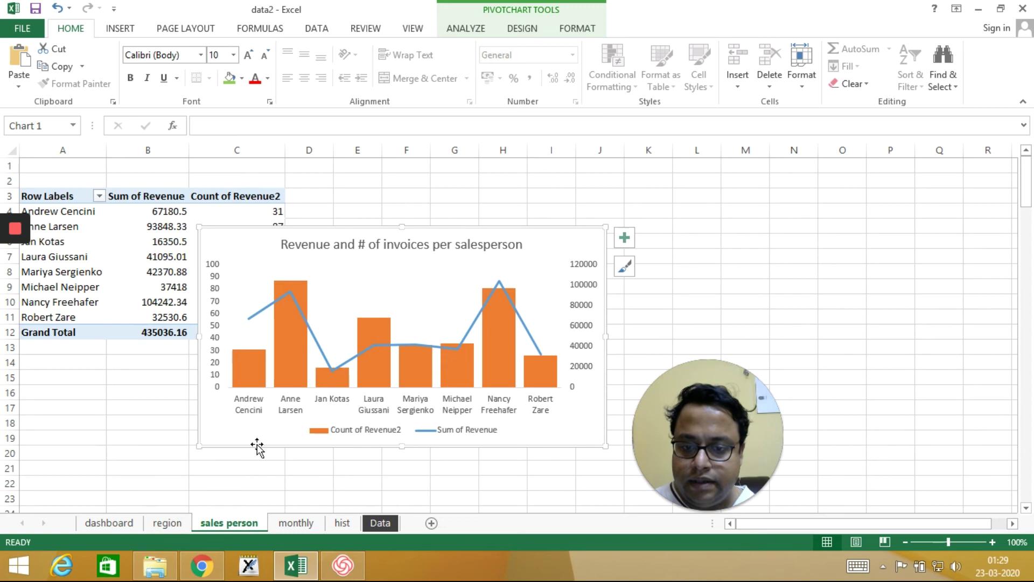
pyautogui.click(135, 521)
pyautogui.click(81, 360)
pyautogui.hotkey('ctrl', 'v')
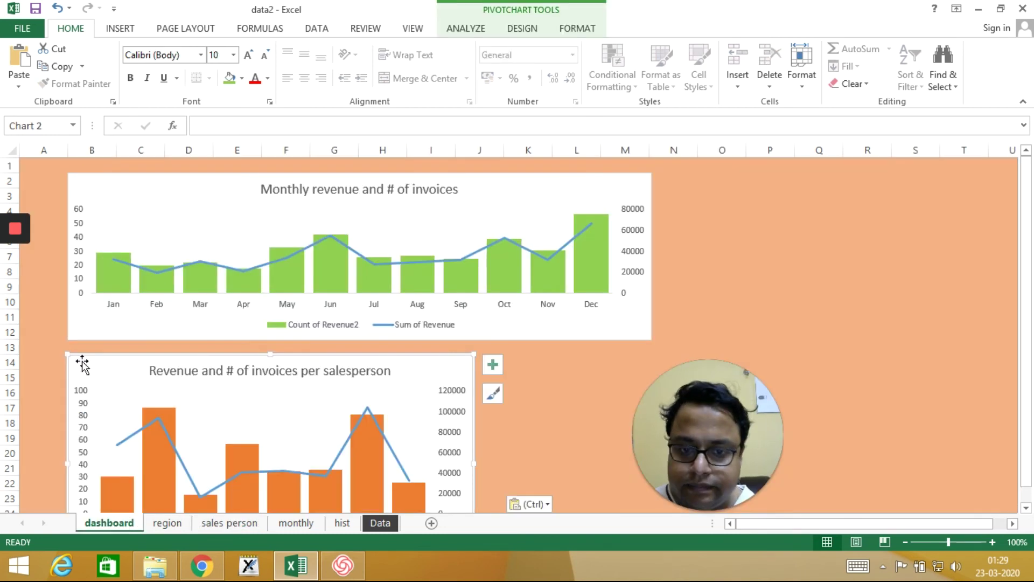
# Zoom out and adjust the salesperson chart's width and height on the dashboard
pyautogui.click(904, 542)
pyautogui.click(904, 542)
pyautogui.click(904, 542)
pyautogui.moveTo(342, 444); pyautogui.dragTo(248, 418)
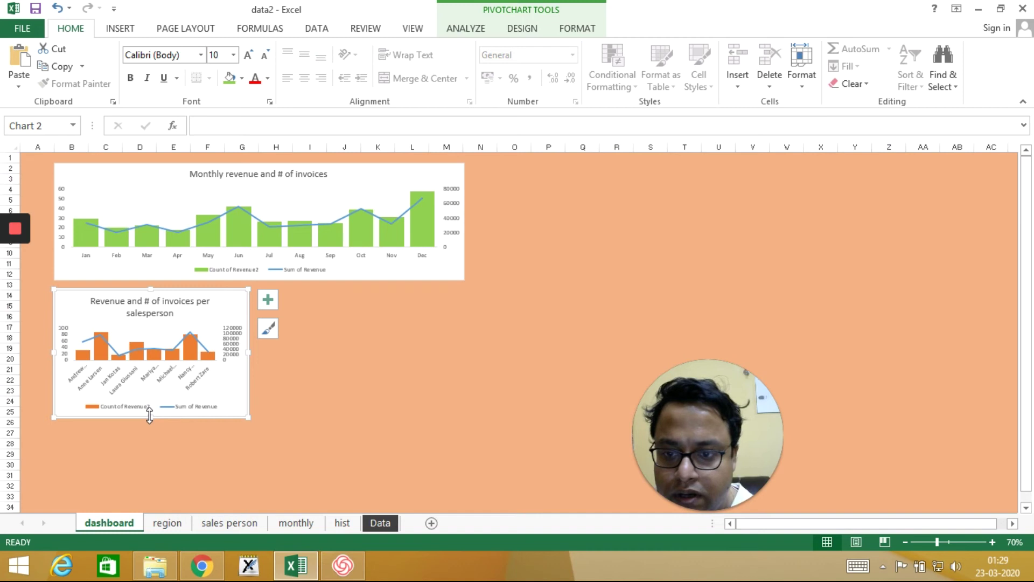
pyautogui.moveTo(149, 416); pyautogui.dragTo(149, 384)
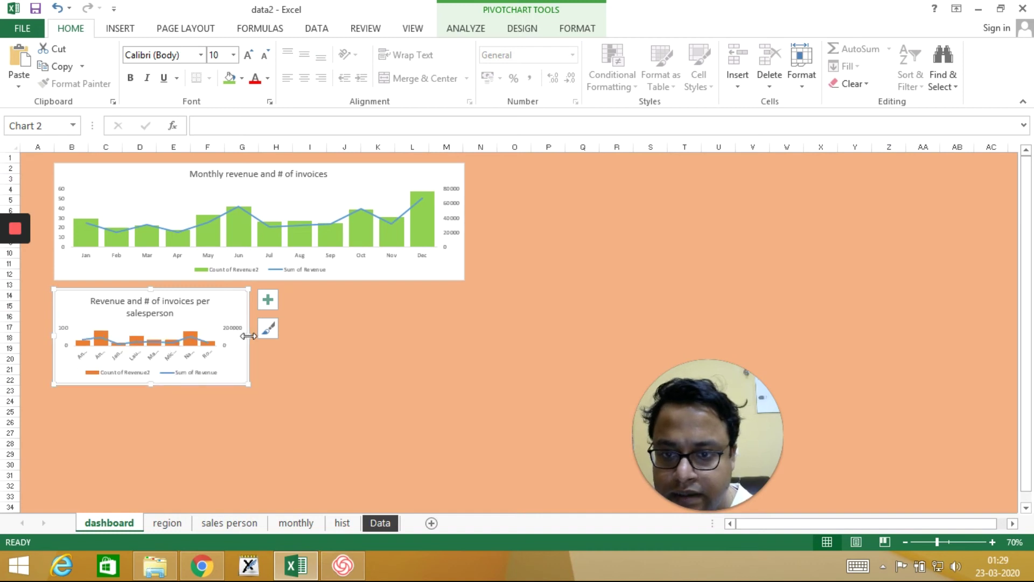
pyautogui.moveTo(248, 335); pyautogui.dragTo(292, 337)
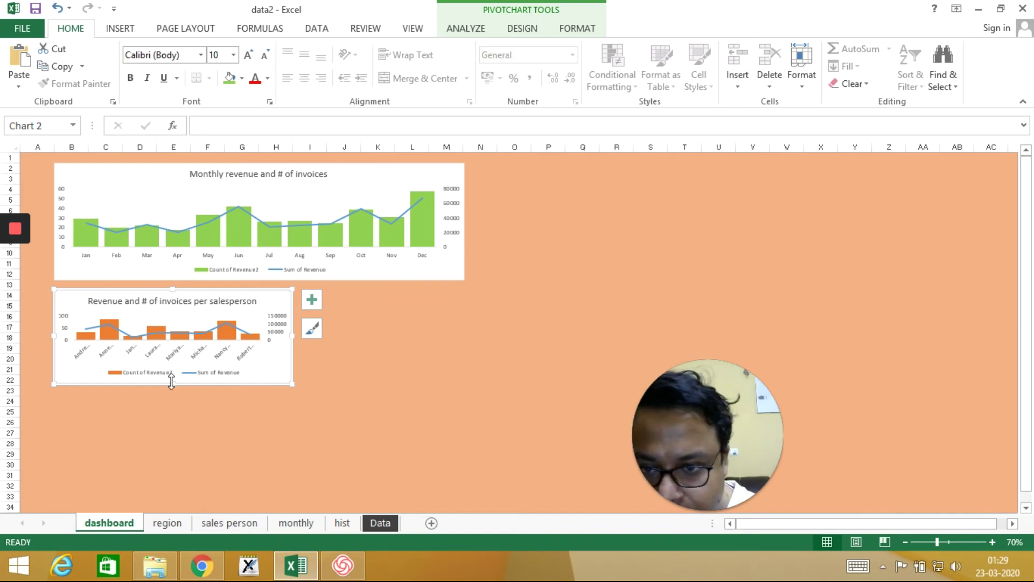
pyautogui.moveTo(172, 383); pyautogui.dragTo(173, 400)
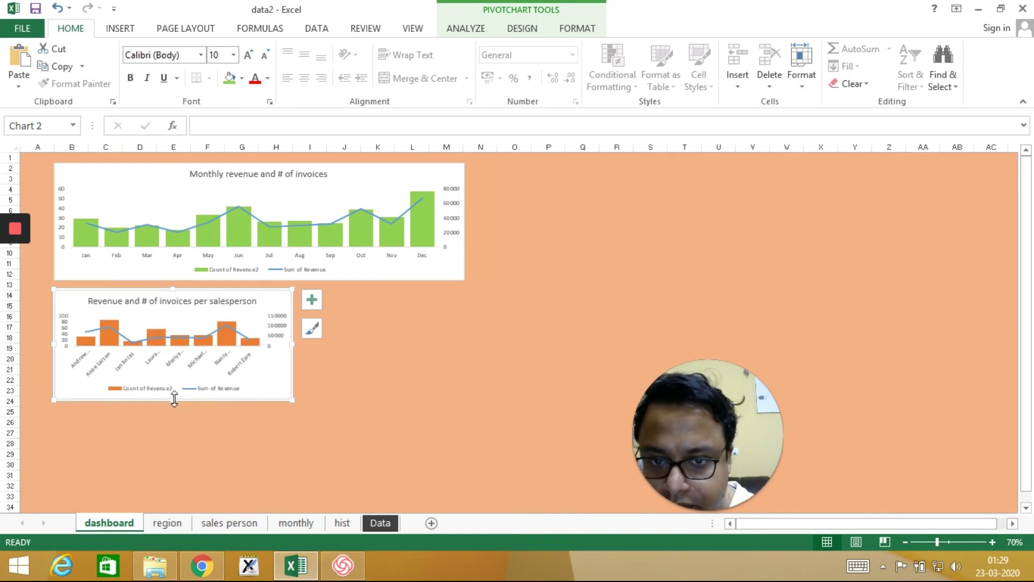
# Widen the monthly chart to about column O and heighten the salesperson chart so names fit
pyautogui.click(446, 176)
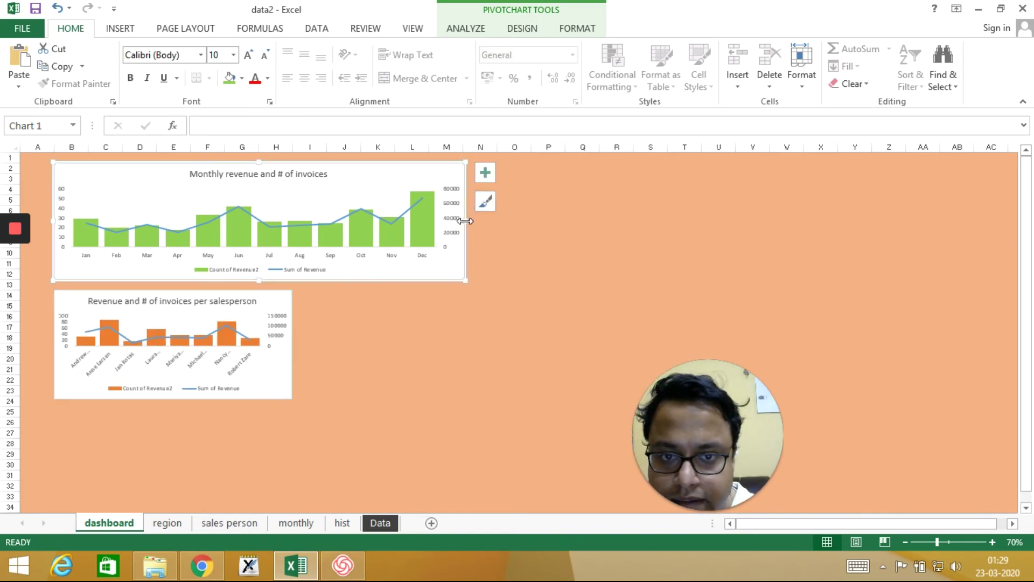
pyautogui.moveTo(465, 221); pyautogui.dragTo(524, 221)
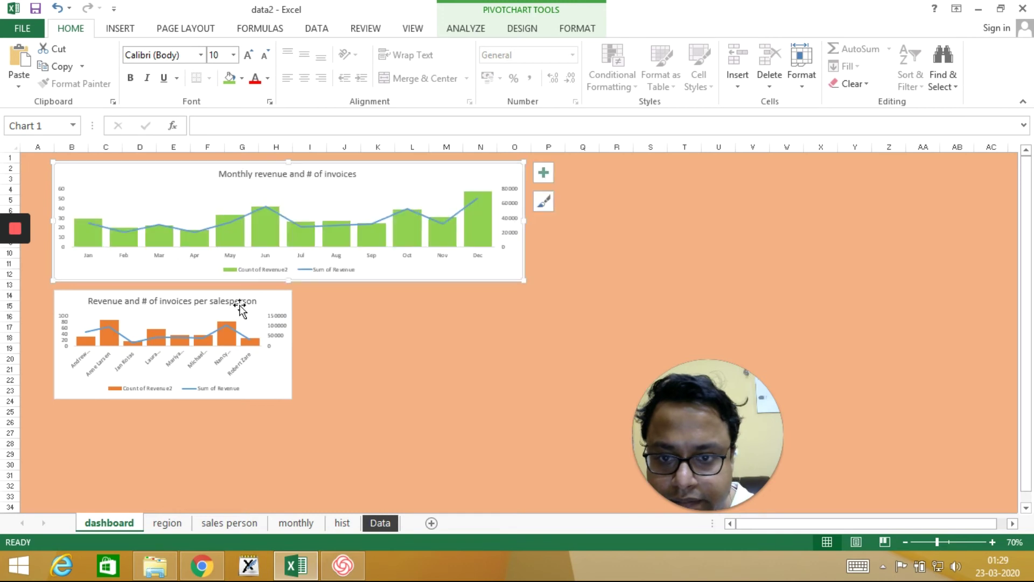
pyautogui.click(241, 308)
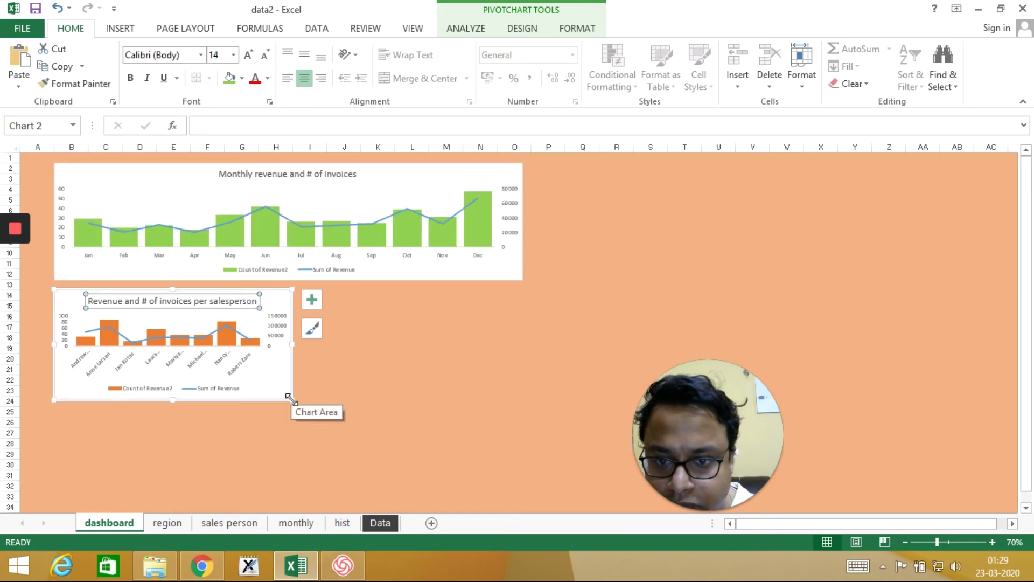
pyautogui.moveTo(289, 398); pyautogui.dragTo(281, 427)
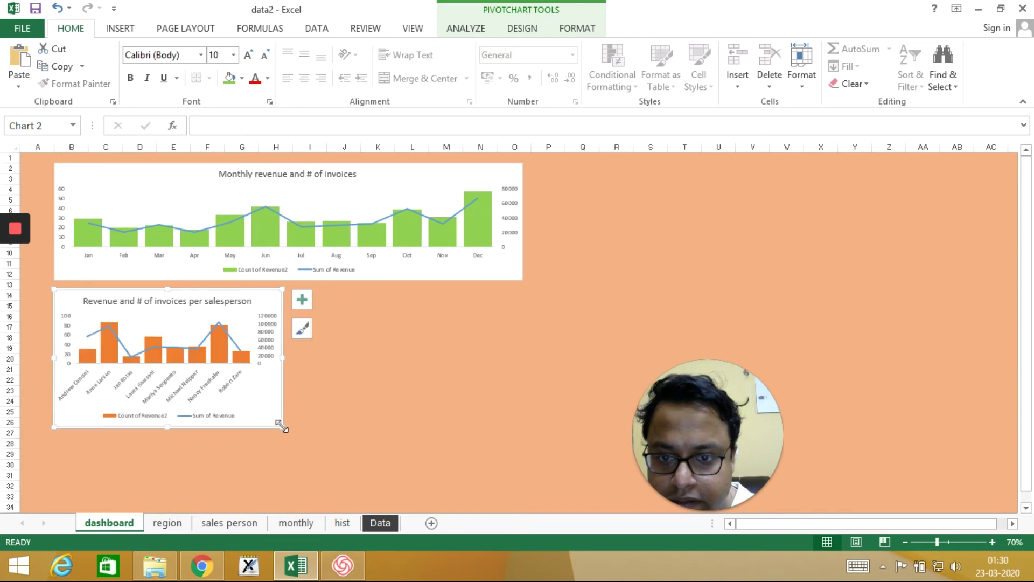
pyautogui.press('Escape')
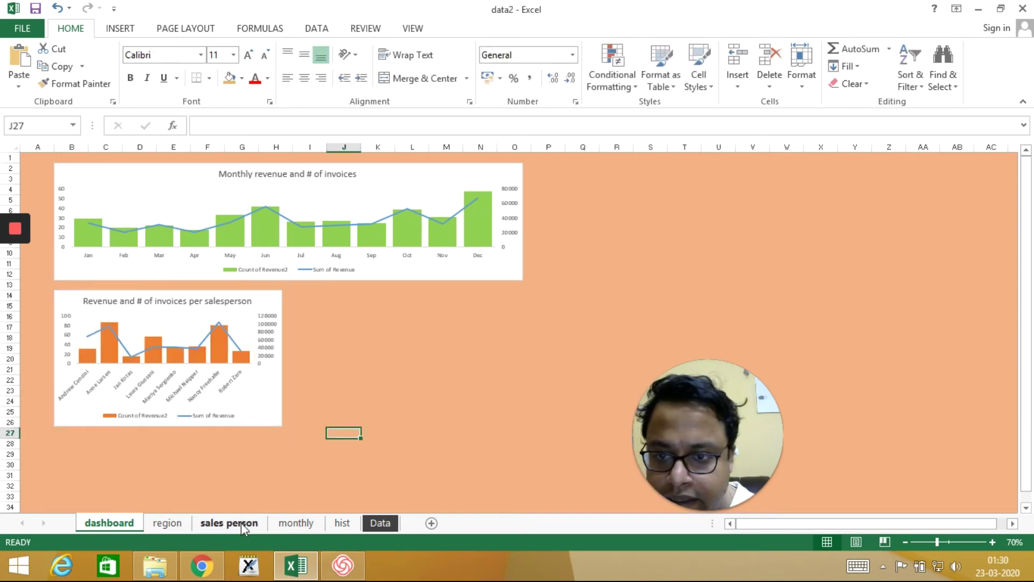
# Paste the regional revenue chart beside the salesperson chart, sized to match its height
pyautogui.click(185, 526)
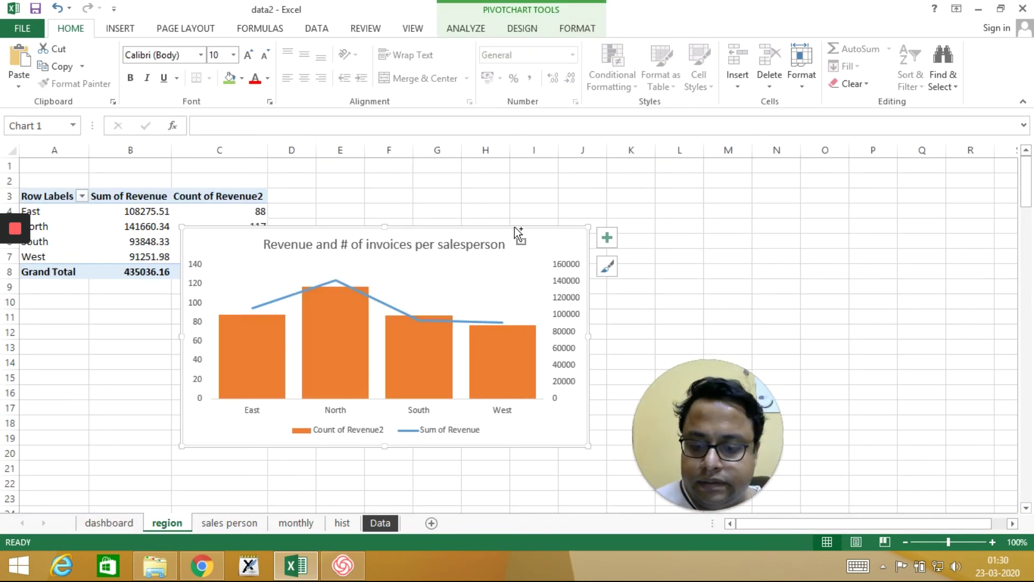
pyautogui.click(296, 523)
pyautogui.click(107, 525)
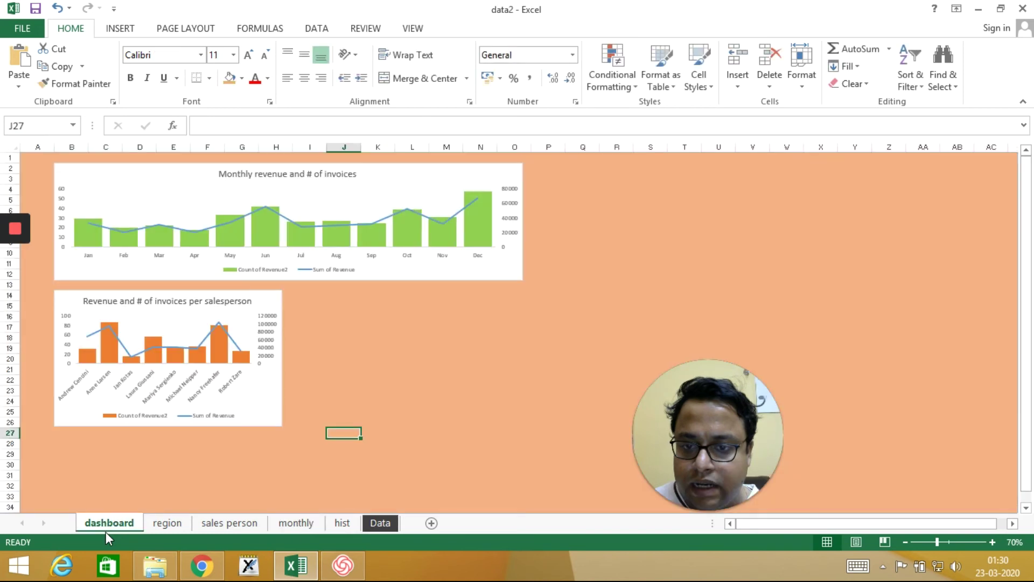
pyautogui.hotkey('ctrl', 'v')
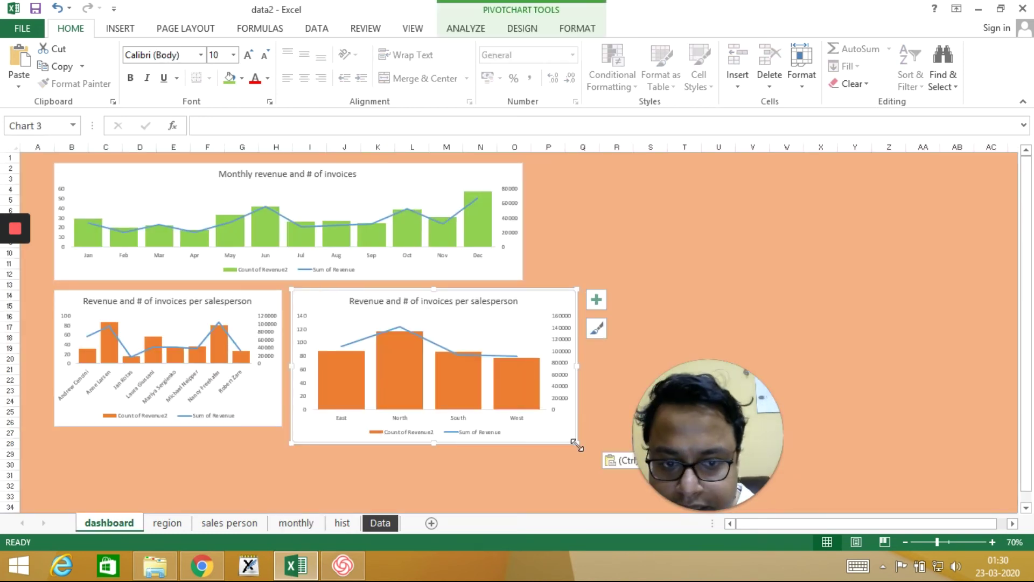
pyautogui.moveTo(575, 443); pyautogui.dragTo(522, 416)
pyautogui.moveTo(406, 418); pyautogui.dragTo(406, 426)
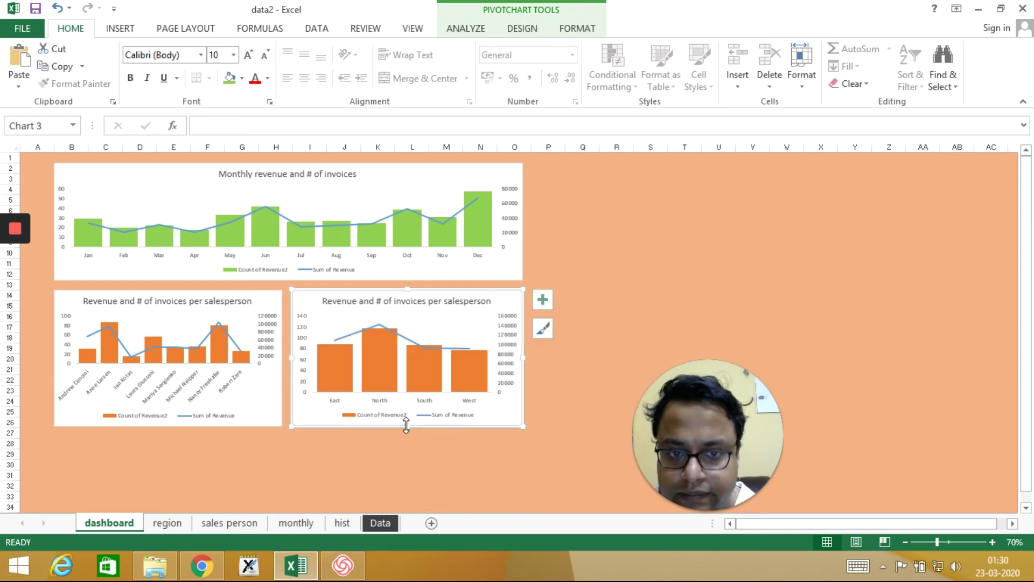
pyautogui.click(640, 319)
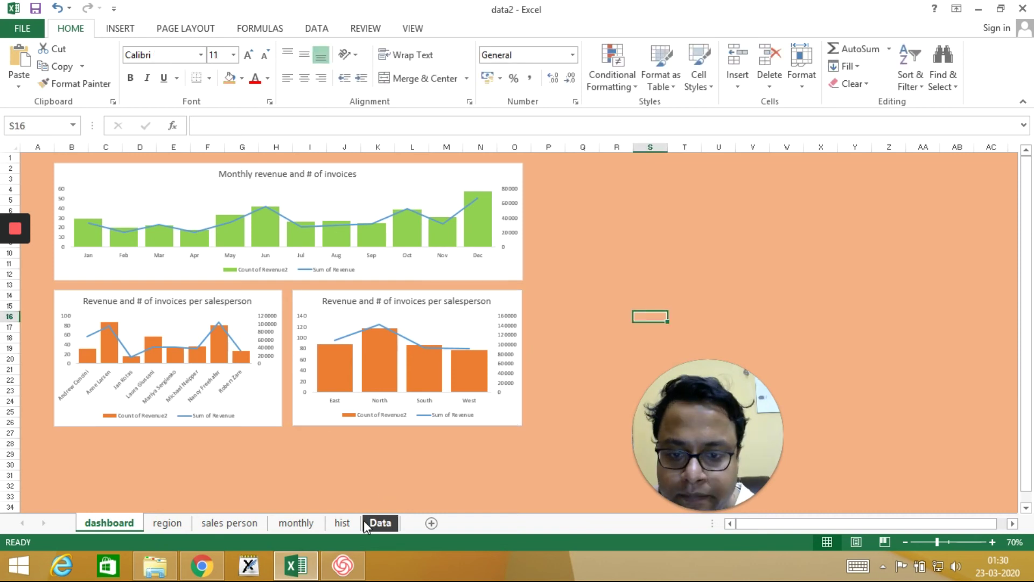
# Paste the 'Histogram of ticket size' chart at cell B28 on the dashboard
pyautogui.click(343, 522)
pyautogui.click(525, 237)
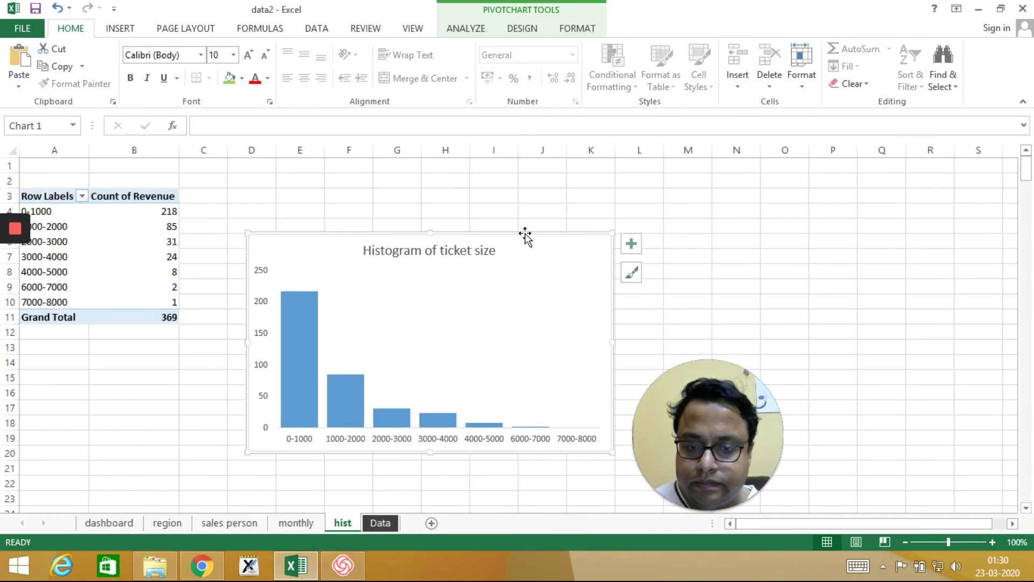
pyautogui.click(375, 526)
pyautogui.click(109, 523)
pyautogui.click(159, 445)
pyautogui.click(90, 448)
pyautogui.click(65, 443)
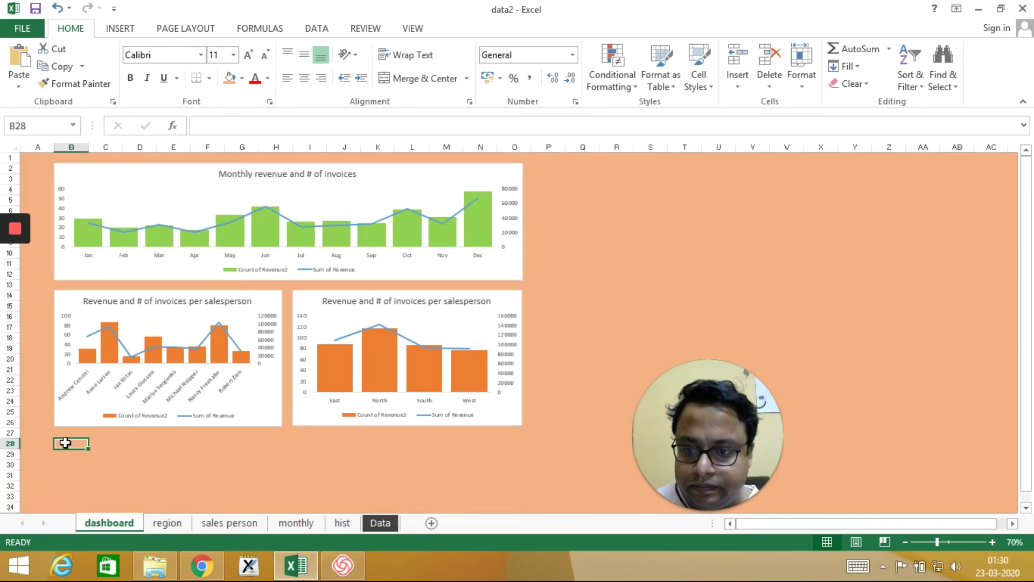
pyautogui.hotkey('ctrl', 'v')
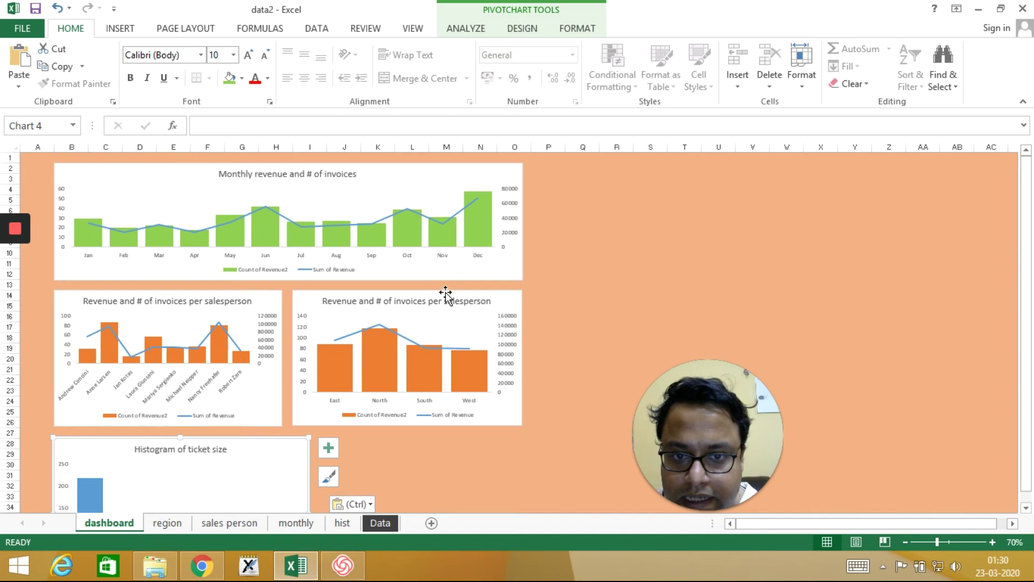
# Move the regional chart beside the histogram, match its size, and widen the monthly chart to column P
pyautogui.moveTo(446, 293); pyautogui.dragTo(472, 443)
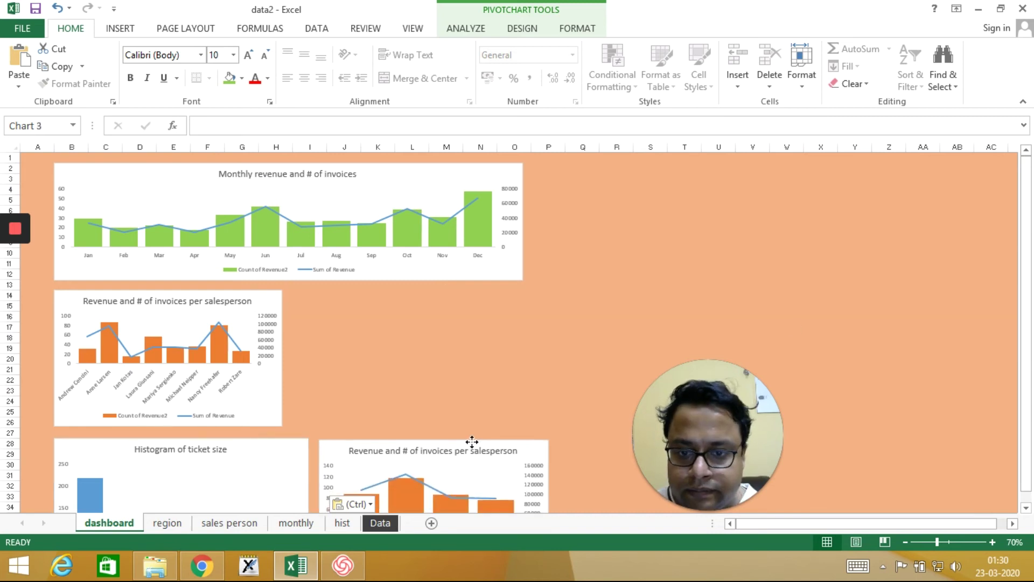
pyautogui.scroll(-1, 1027, 293)
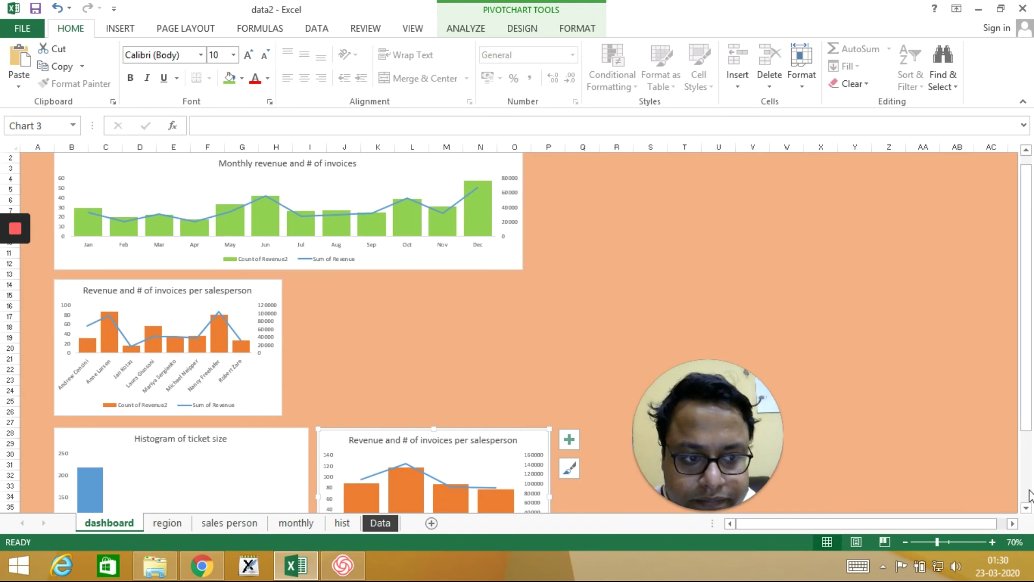
pyautogui.moveTo(1029, 496)
pyautogui.mouseDown()
pyautogui.moveTo(1027, 506)
pyautogui.moveTo(1027, 487)
pyautogui.mouseUp()
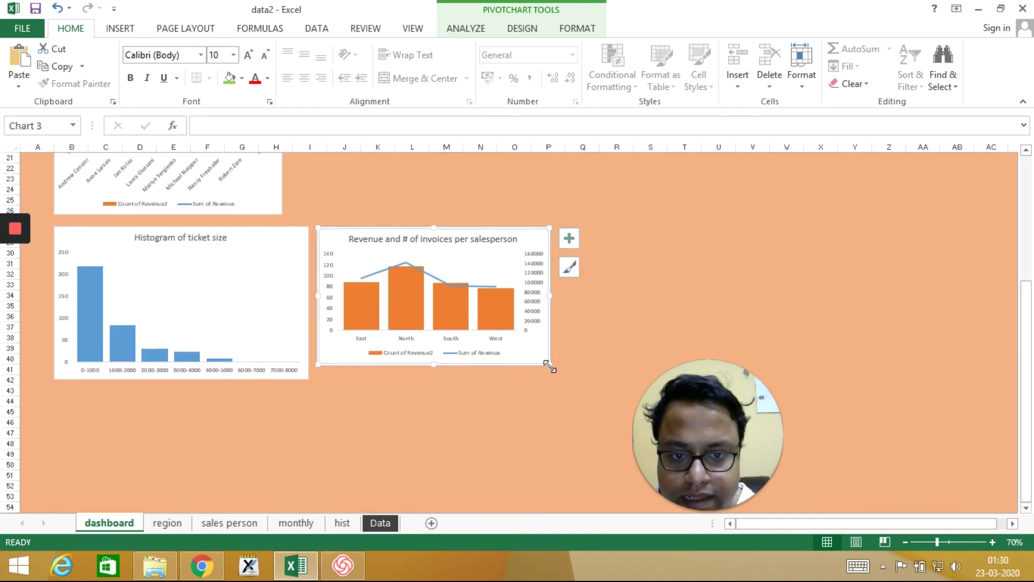
pyautogui.moveTo(550, 366); pyautogui.dragTo(547, 378)
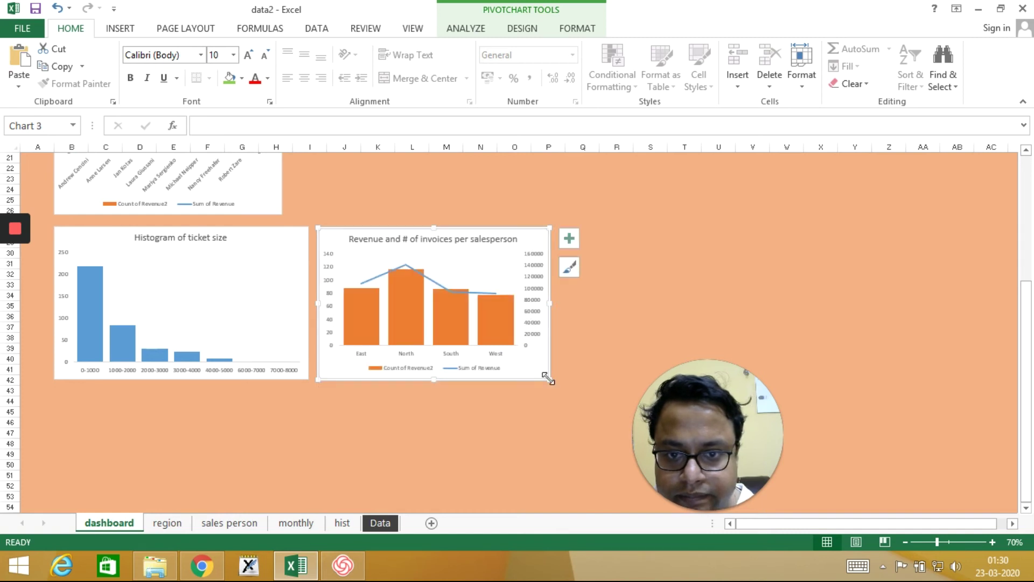
pyautogui.click(1027, 204)
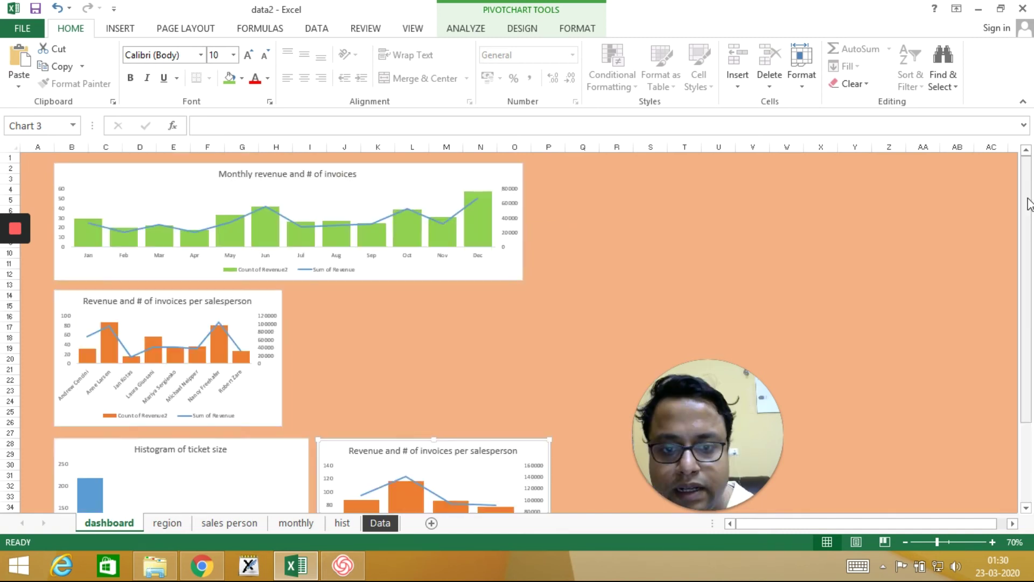
pyautogui.click(517, 207)
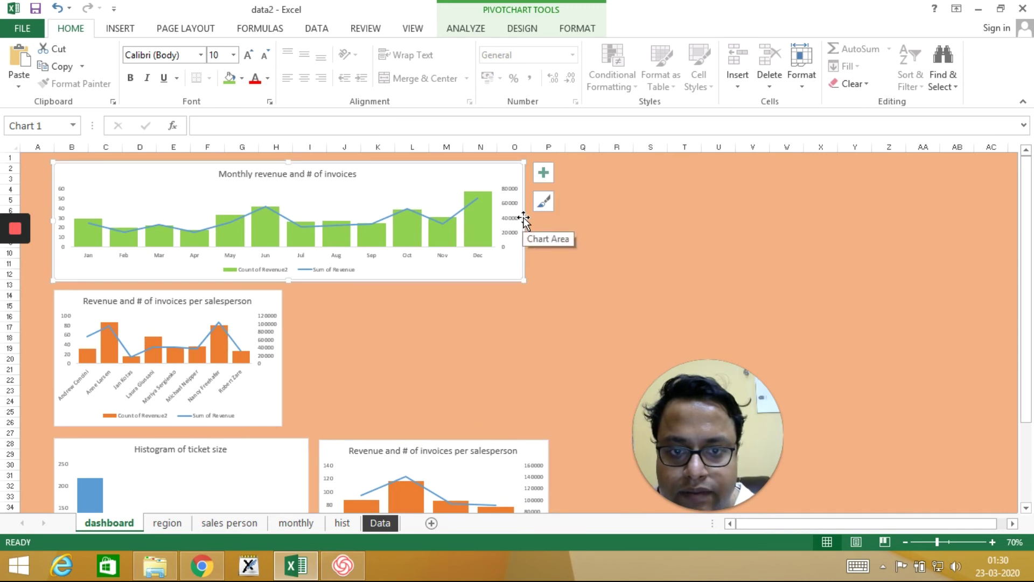
pyautogui.moveTo(524, 219); pyautogui.dragTo(554, 220)
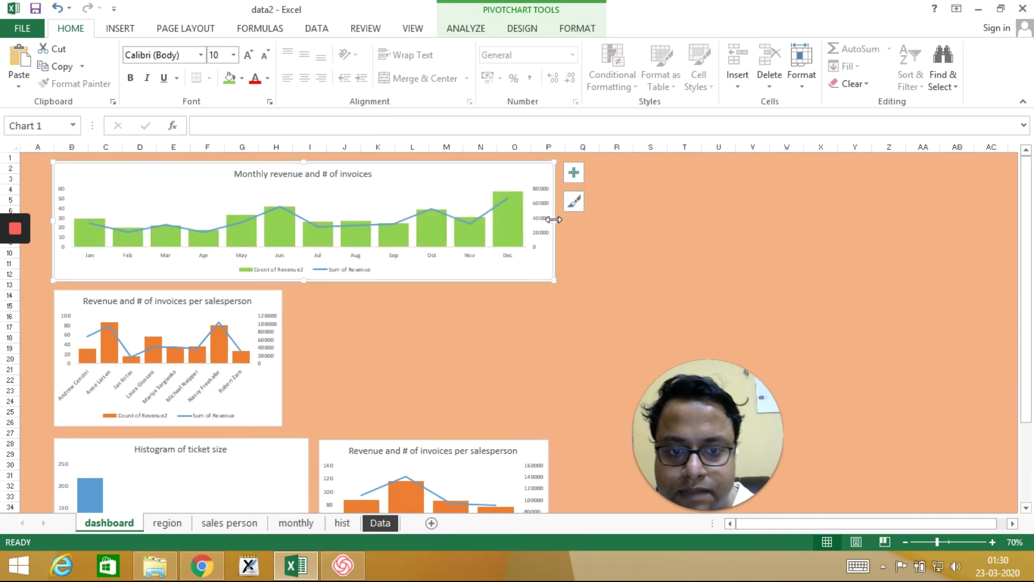
# Show the PivotChart Analyze options for the monthly chart
pyautogui.click(180, 29)
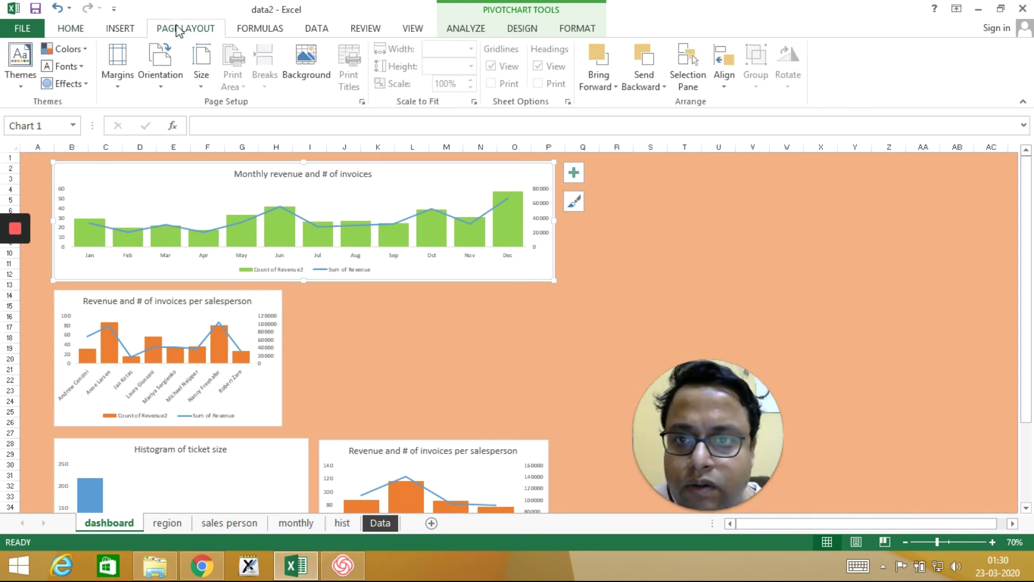
pyautogui.click(474, 29)
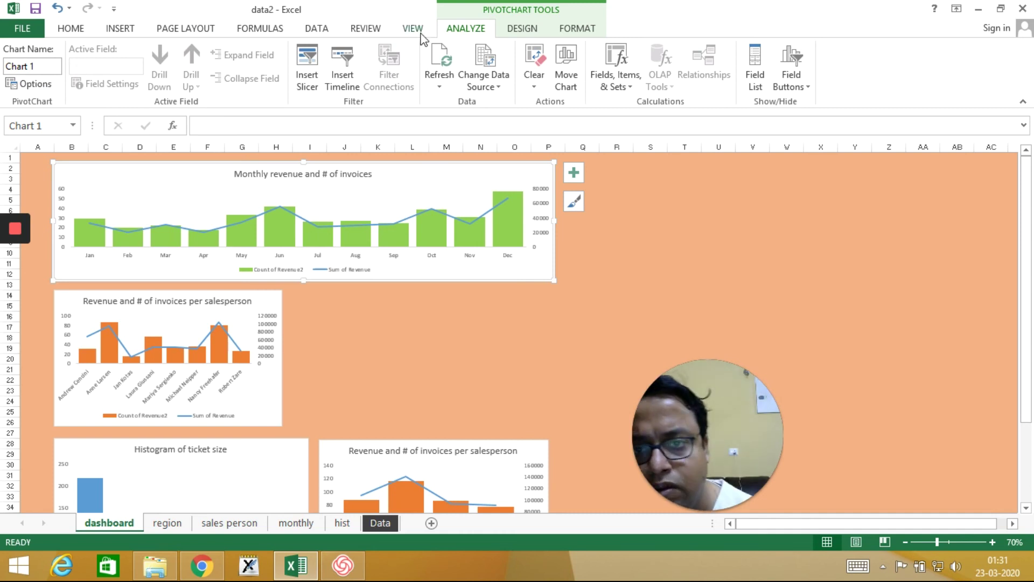
# Insert Salesperson and Region slicers for the dashboard's pivot charts from the ANALYZE tab
pyautogui.click(305, 85)
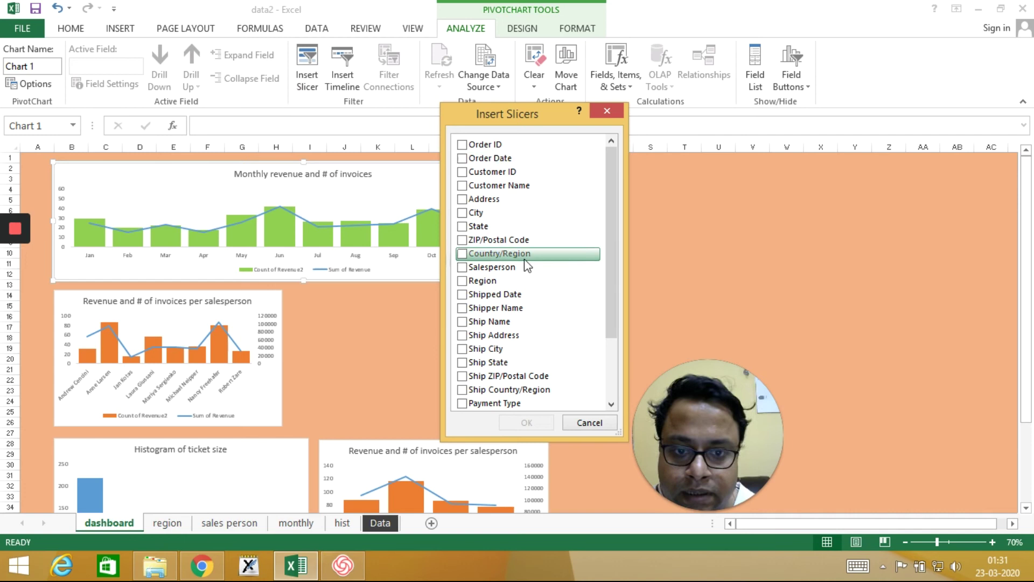
pyautogui.moveTo(612, 294); pyautogui.dragTo(615, 339)
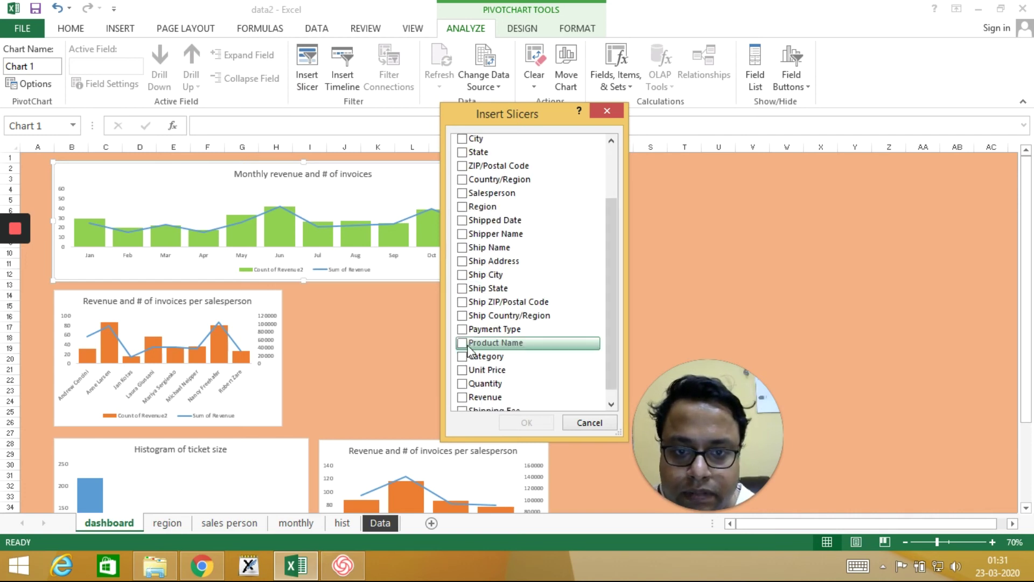
pyautogui.click(462, 194)
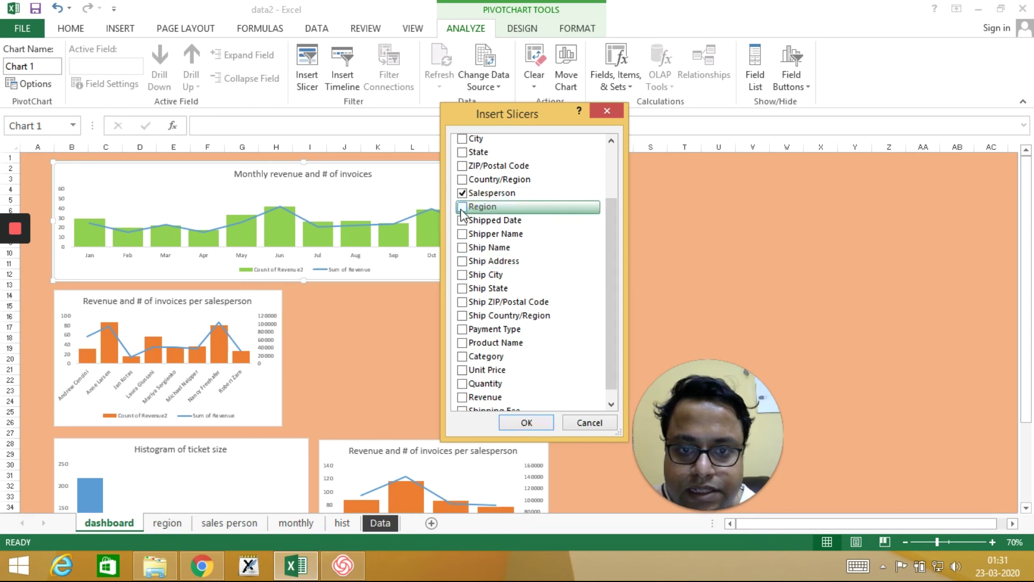
pyautogui.click(462, 208)
pyautogui.click(522, 423)
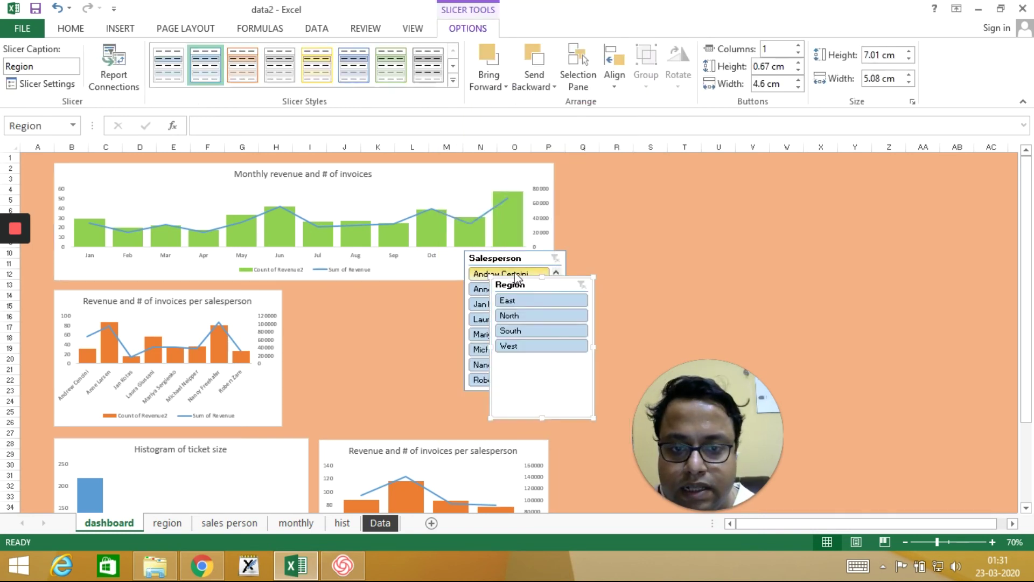
# Move the Region slicer left off the Salesperson slicer and shorten it to fit four regions
pyautogui.moveTo(515, 275); pyautogui.dragTo(353, 289)
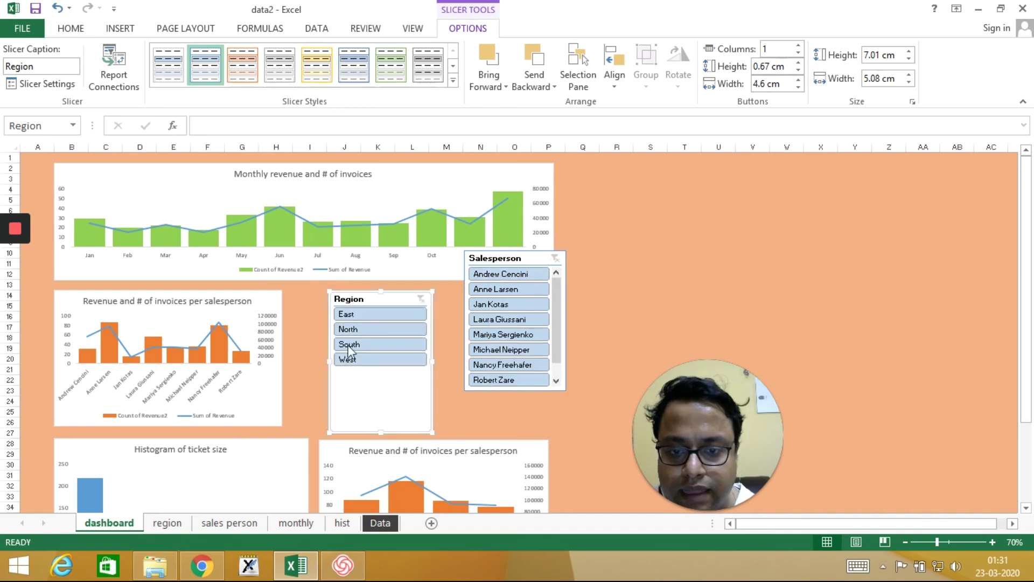
pyautogui.moveTo(381, 429); pyautogui.dragTo(382, 377)
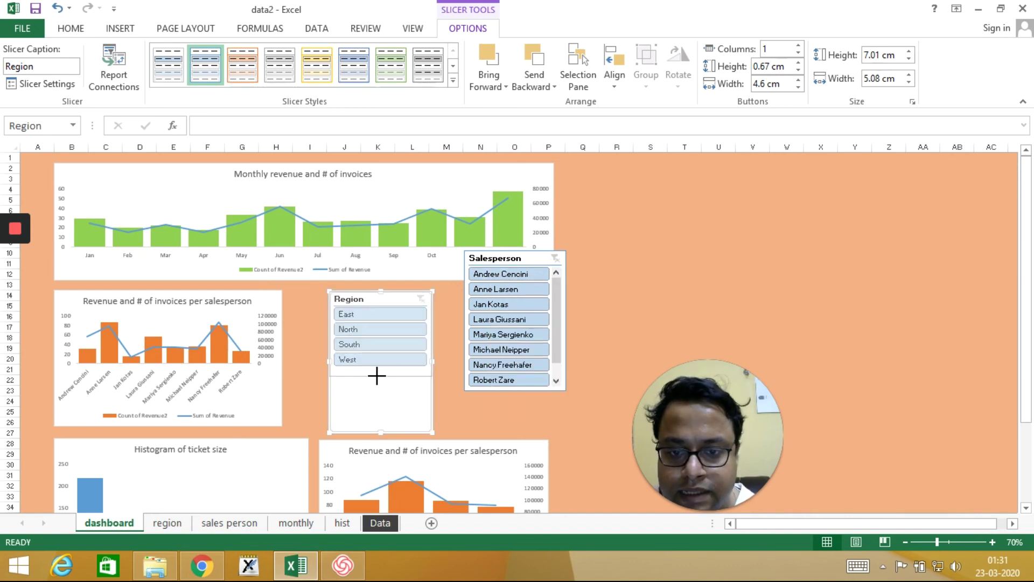
pyautogui.moveTo(399, 293); pyautogui.dragTo(364, 293)
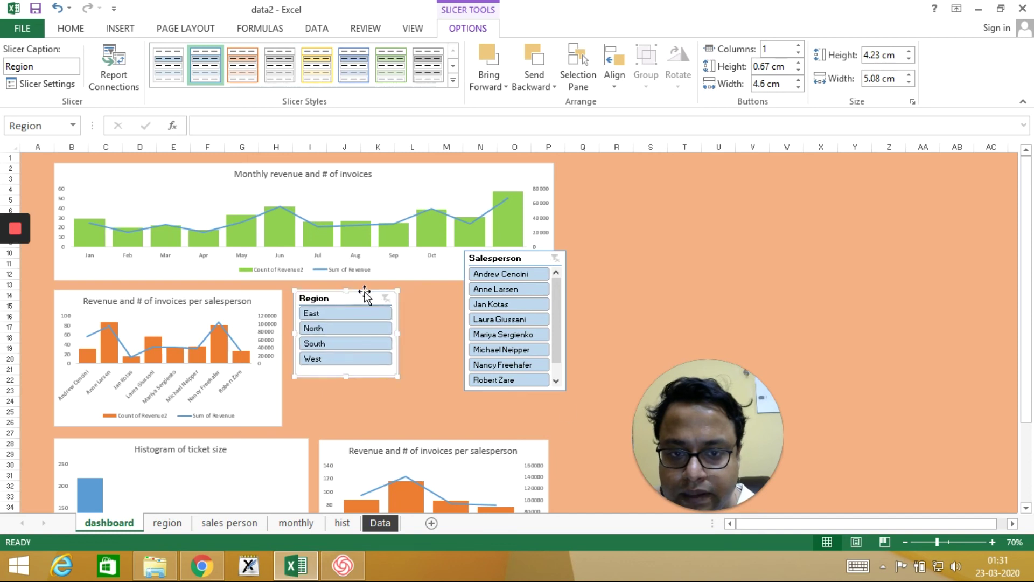
# Test filtering the charts to one salesperson, then clear the filter
pyautogui.click(521, 380)
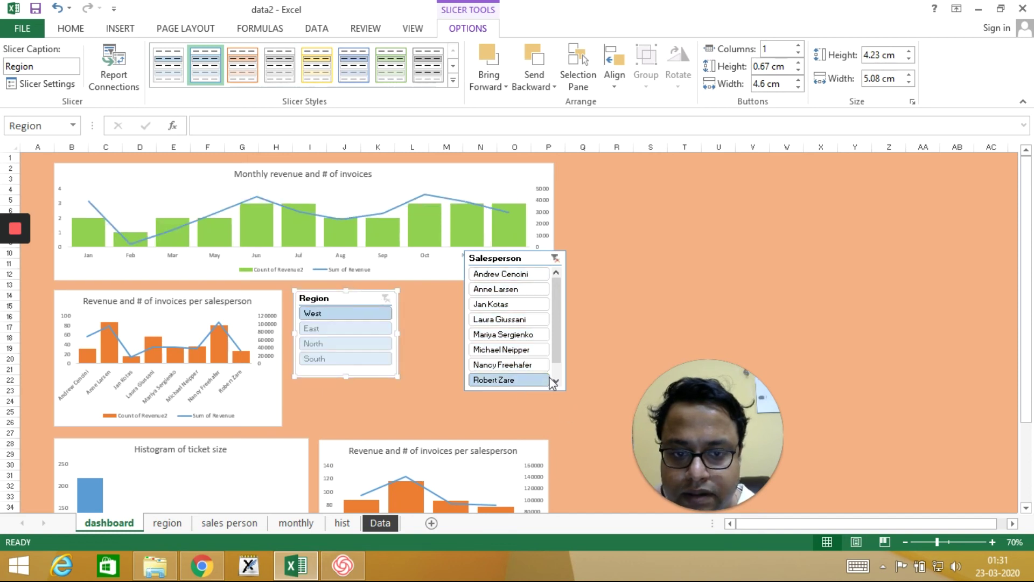
pyautogui.click(583, 369)
pyautogui.click(554, 258)
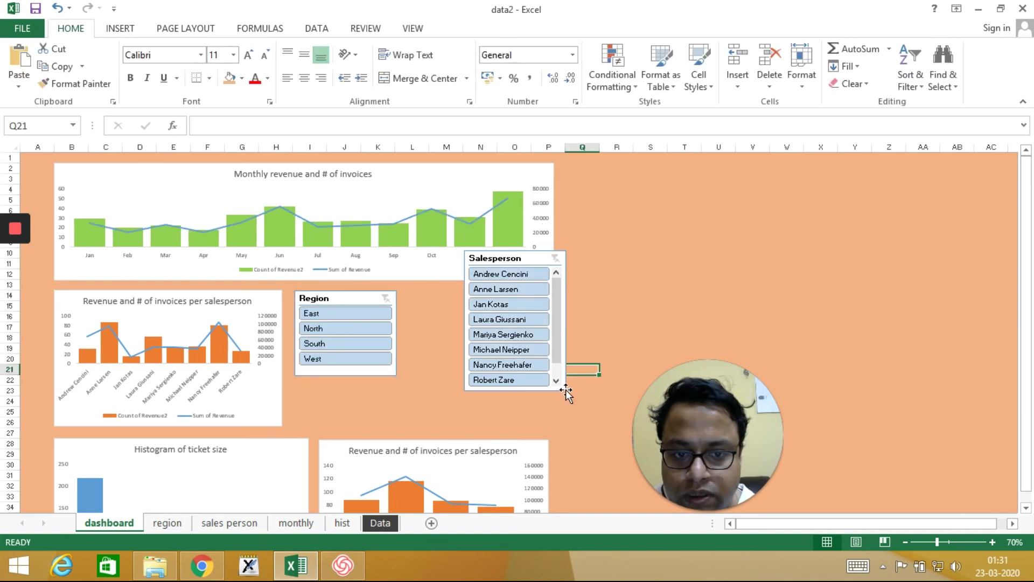
# Enlarge the Salesperson slicer to show all eight names and place it beside Region
pyautogui.click(566, 392)
pyautogui.moveTo(514, 392)
pyautogui.mouseDown()
pyautogui.moveTo(515, 411)
pyautogui.moveTo(515, 397)
pyautogui.mouseUp()
pyautogui.moveTo(538, 251); pyautogui.dragTo(488, 288)
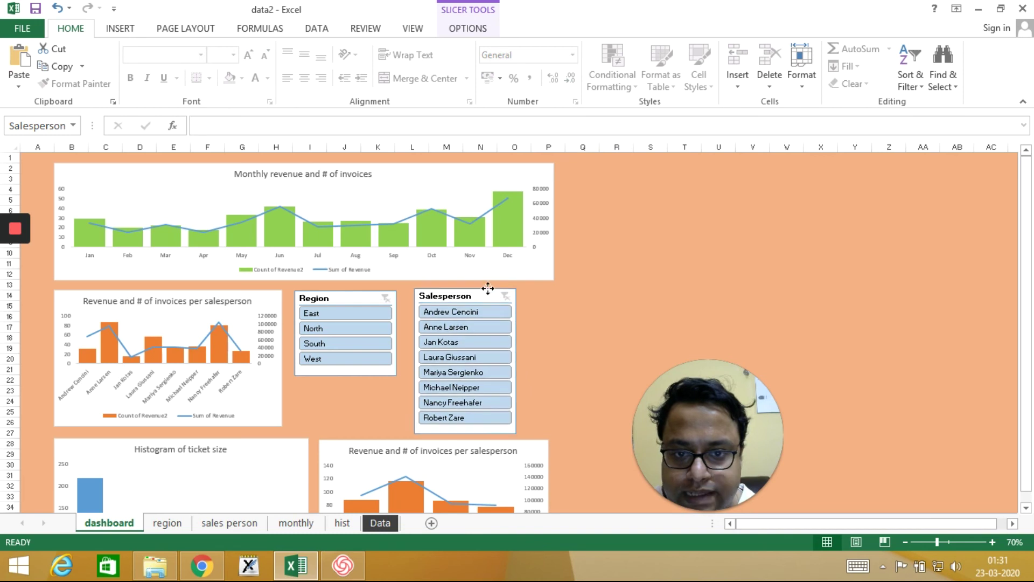
# Test the North region and several salesperson filters, clearing each slicer afterwards
pyautogui.click(345, 329)
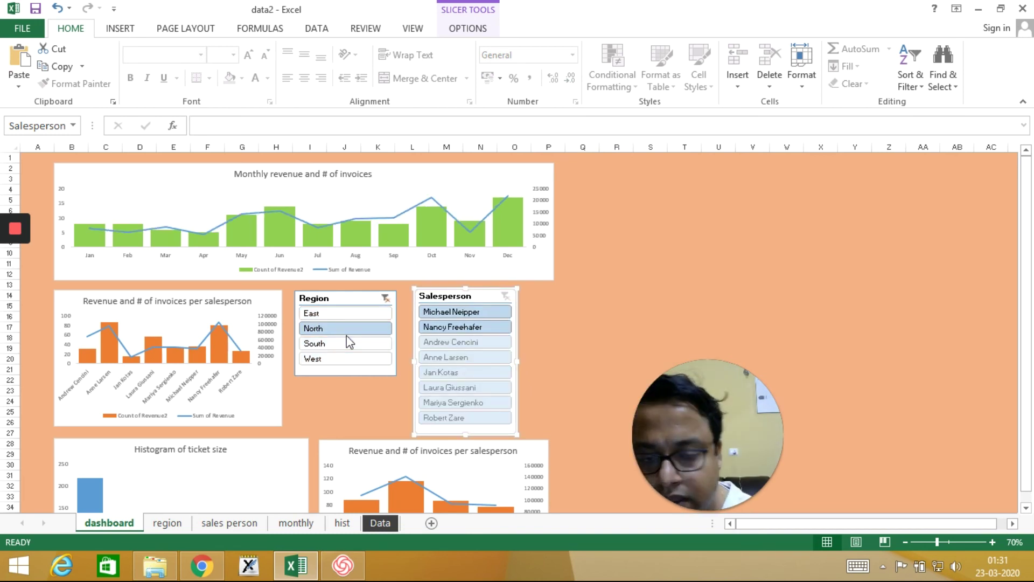
pyautogui.click(386, 298)
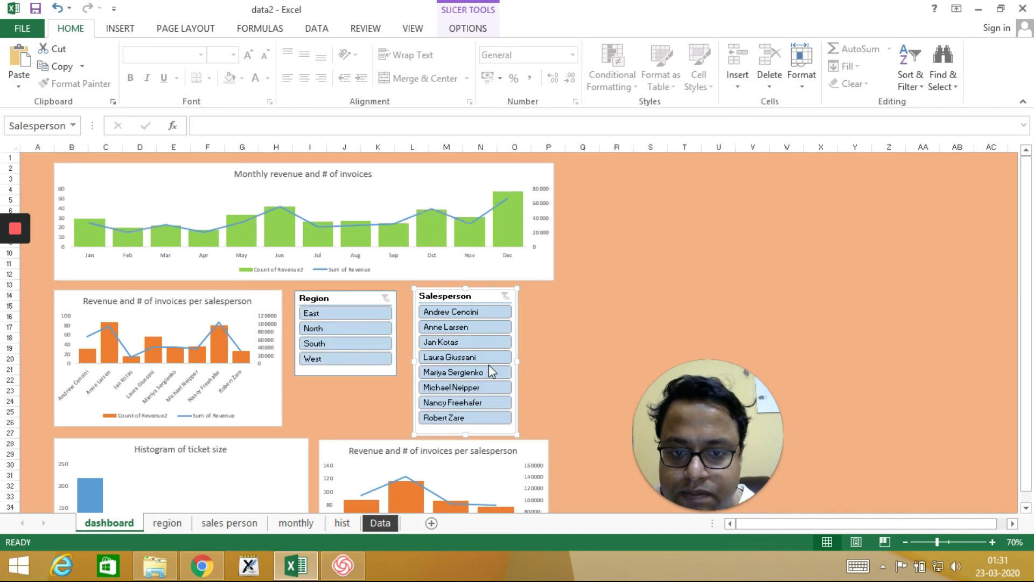
pyautogui.click(488, 373)
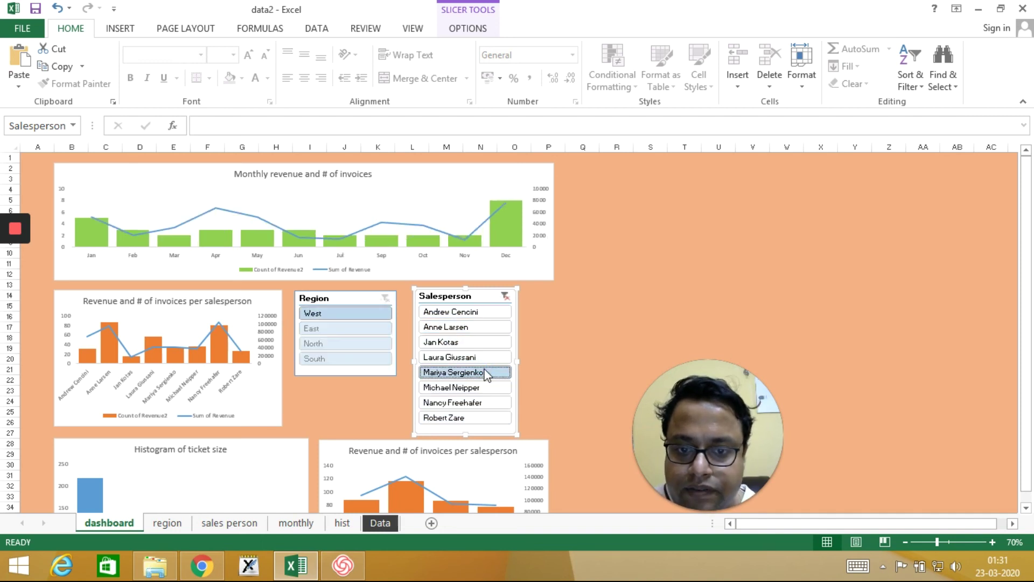
pyautogui.click(470, 360)
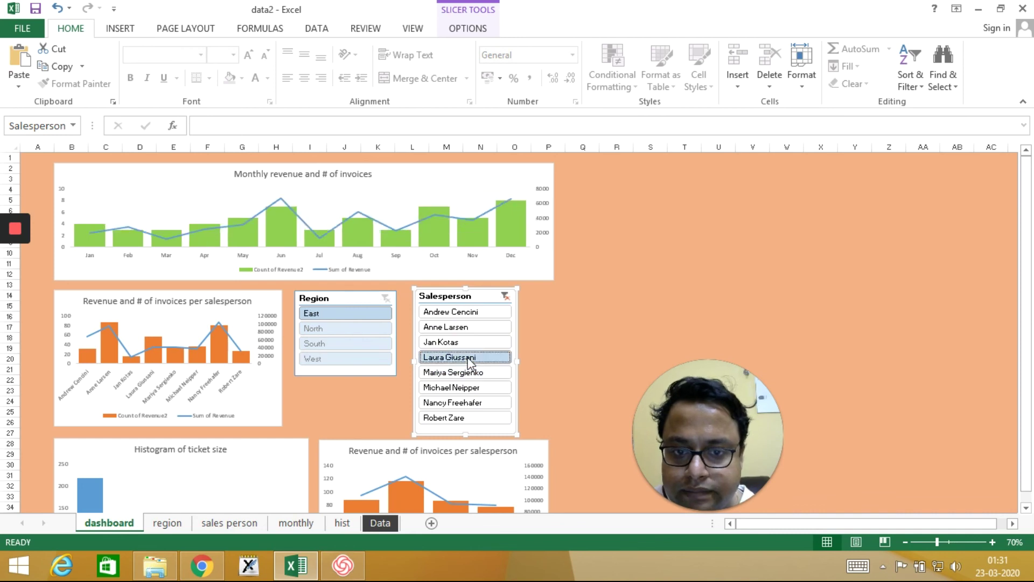
pyautogui.click(472, 344)
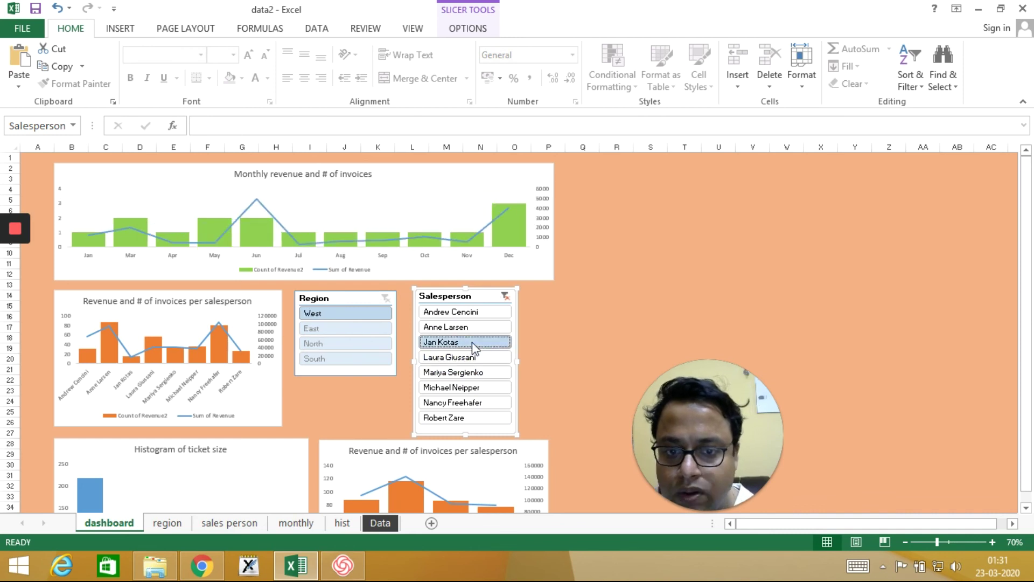
pyautogui.click(472, 327)
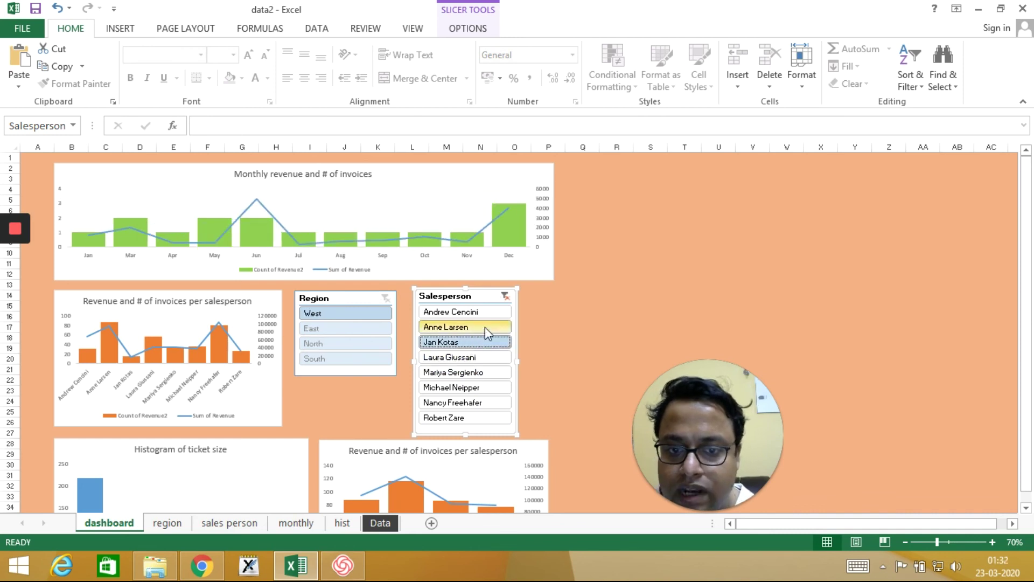
pyautogui.click(505, 297)
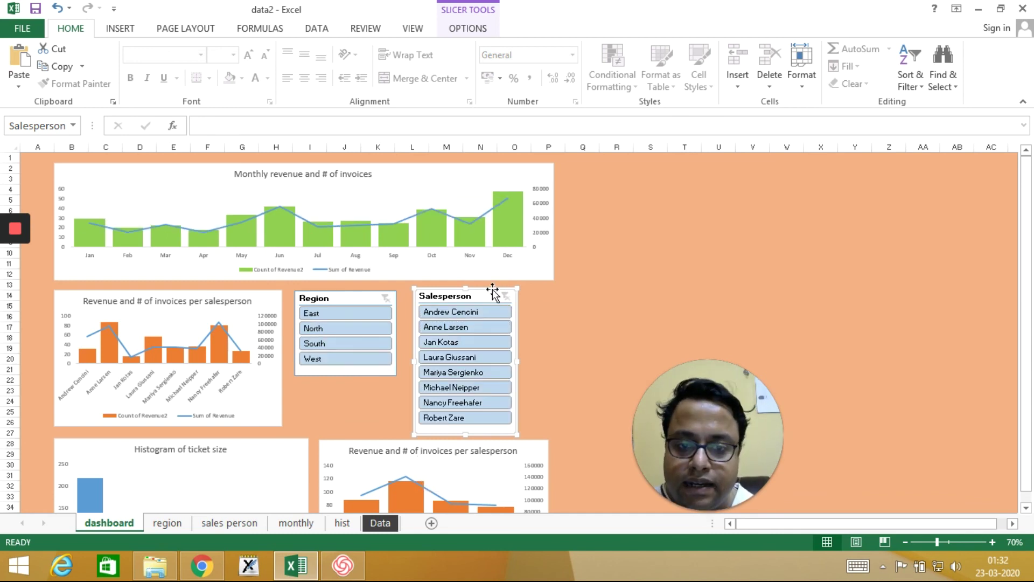
# Shift both slicers right and widen the salesperson chart so its names lie horizontally
pyautogui.moveTo(493, 291); pyautogui.dragTo(526, 291)
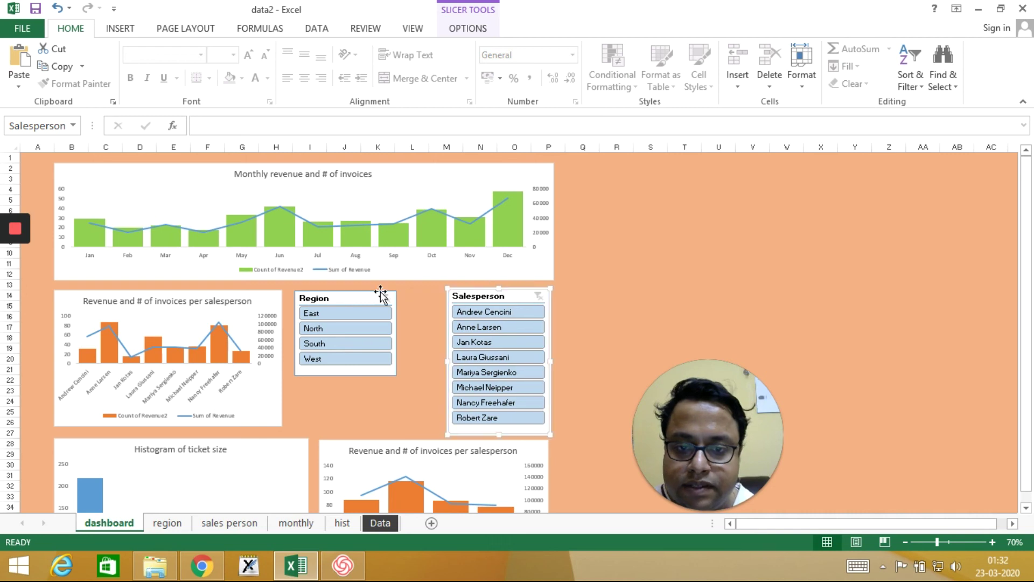
pyautogui.moveTo(358, 297); pyautogui.dragTo(399, 295)
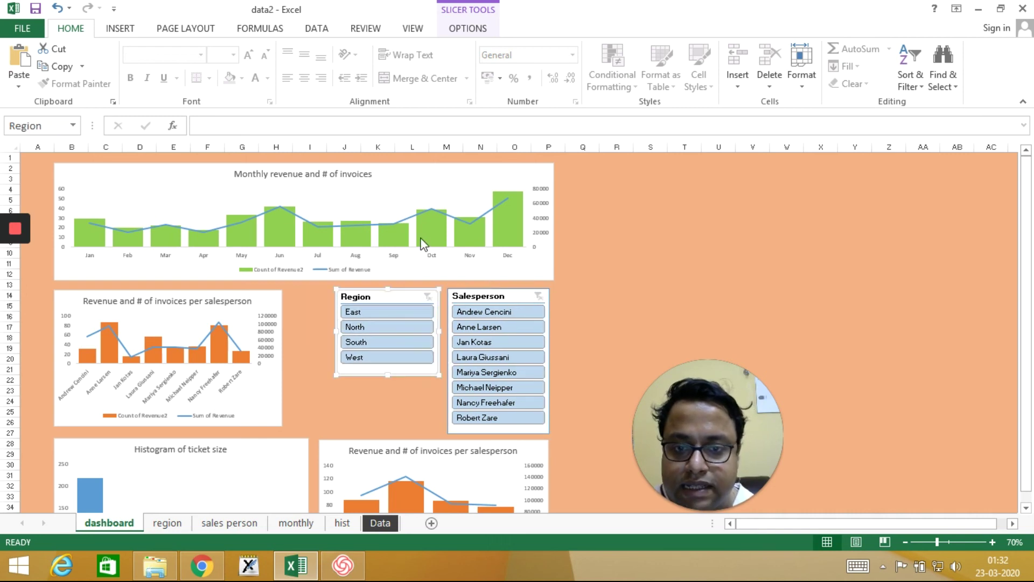
pyautogui.click(261, 405)
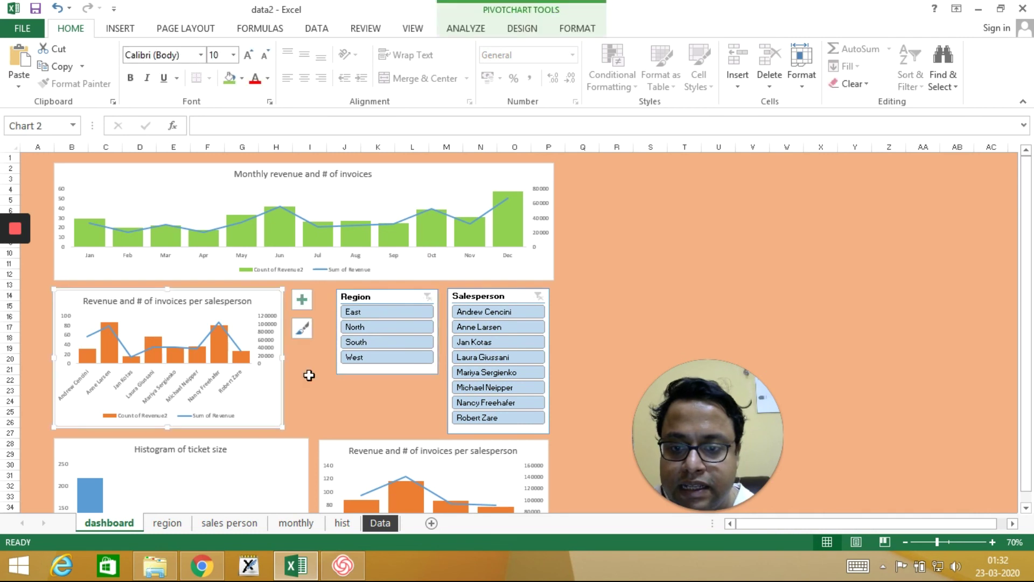
pyautogui.moveTo(283, 426); pyautogui.dragTo(324, 429)
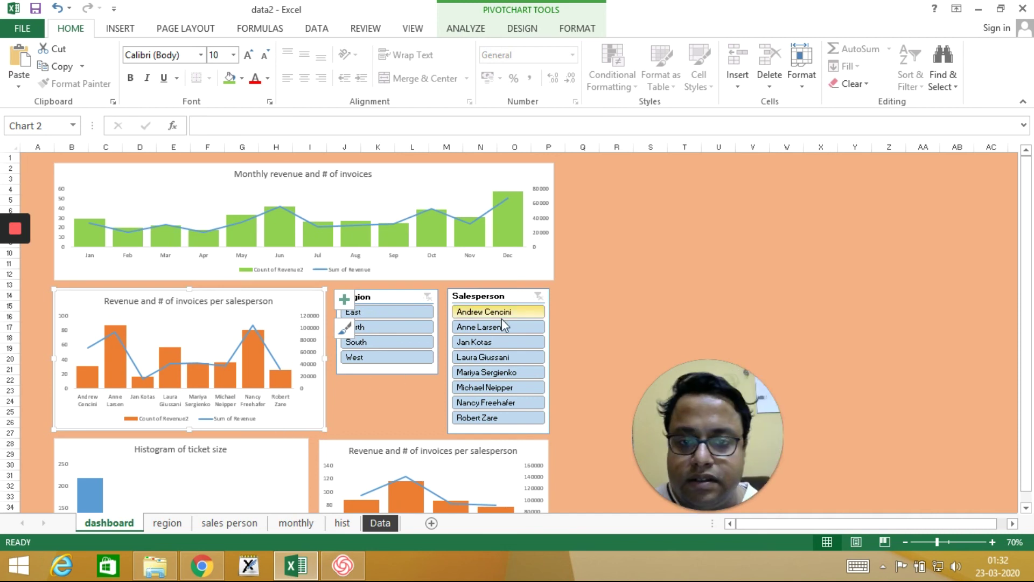
# Link the Region slicer to the hist, monthly, region and sales person pivot tables
pyautogui.rightClick(411, 301)
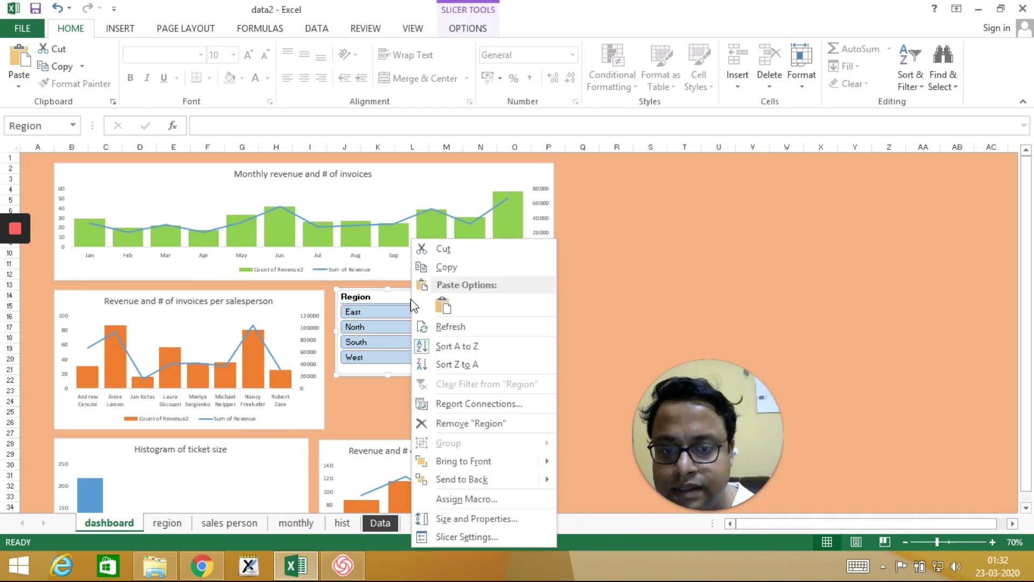
pyautogui.click(446, 404)
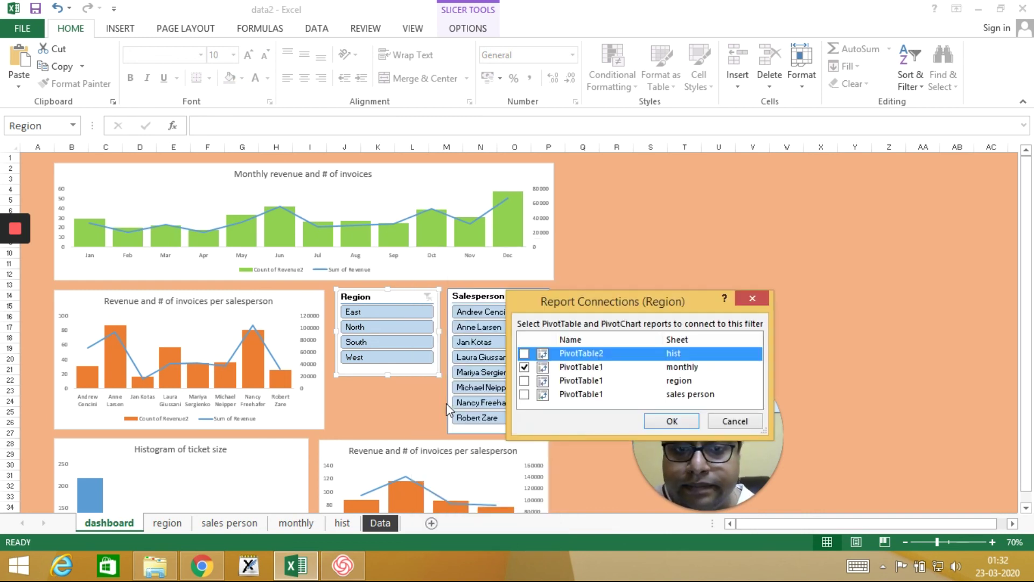
pyautogui.click(526, 382)
pyautogui.click(524, 381)
pyautogui.click(524, 394)
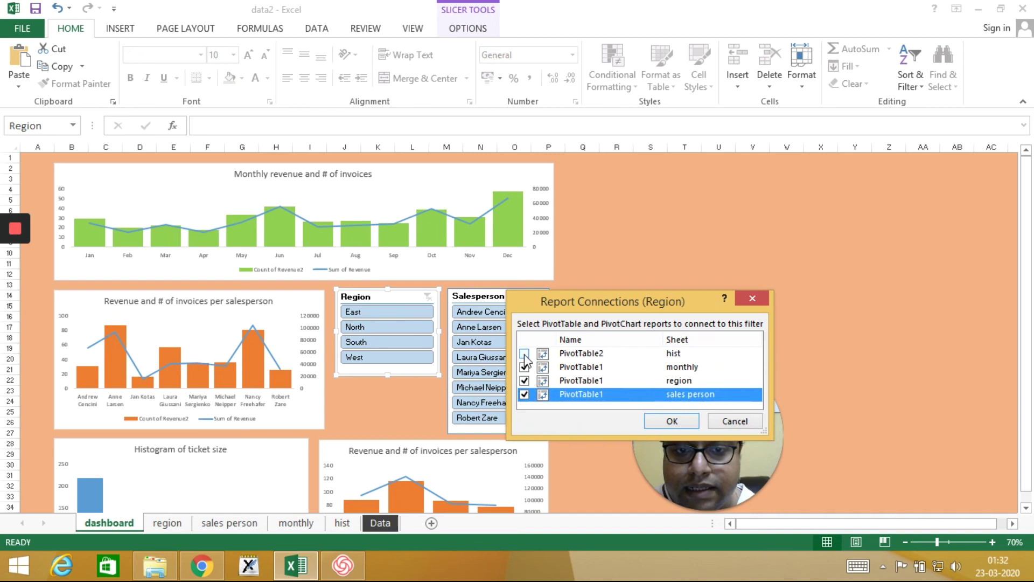
pyautogui.click(524, 354)
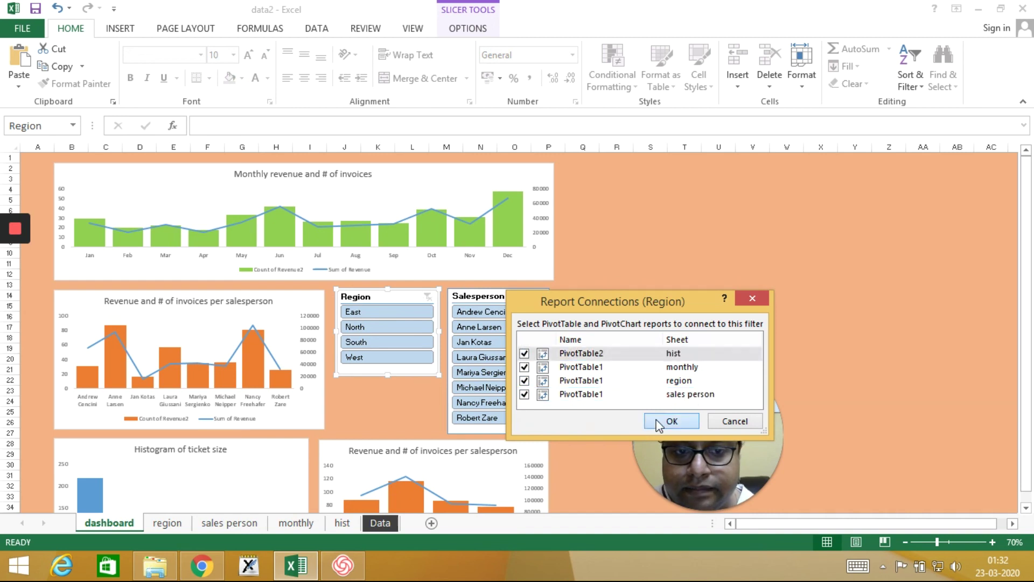
pyautogui.click(652, 422)
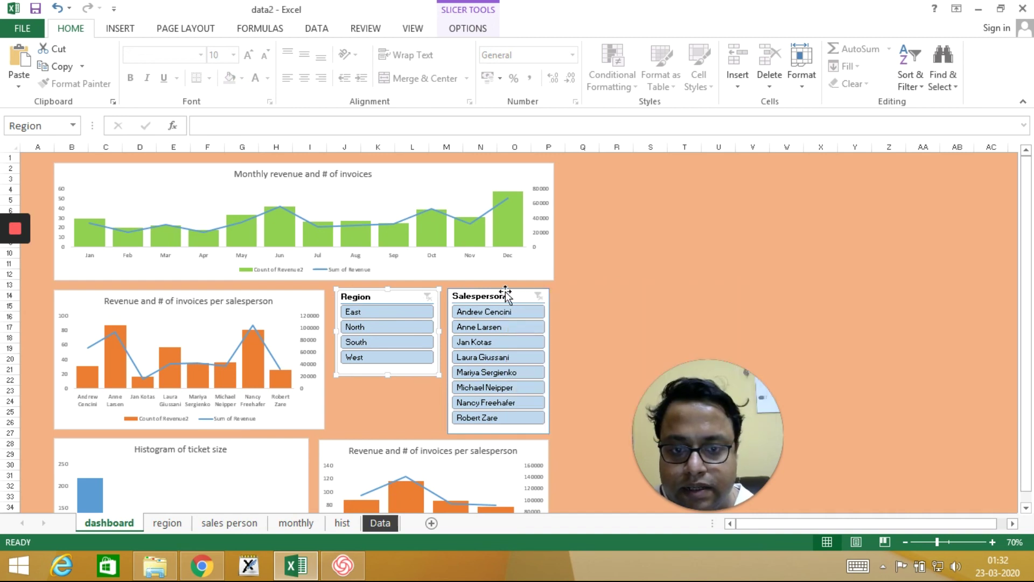
# Link the Salesperson slicer to the hist, region and sales person pivot tables as well
pyautogui.rightClick(505, 292)
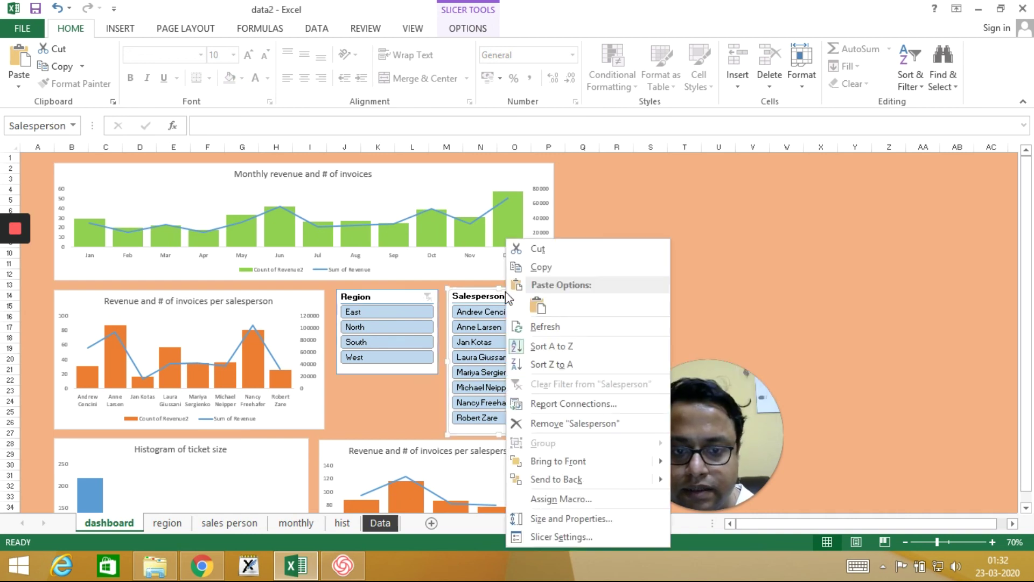
pyautogui.click(537, 403)
pyautogui.click(524, 354)
pyautogui.click(525, 385)
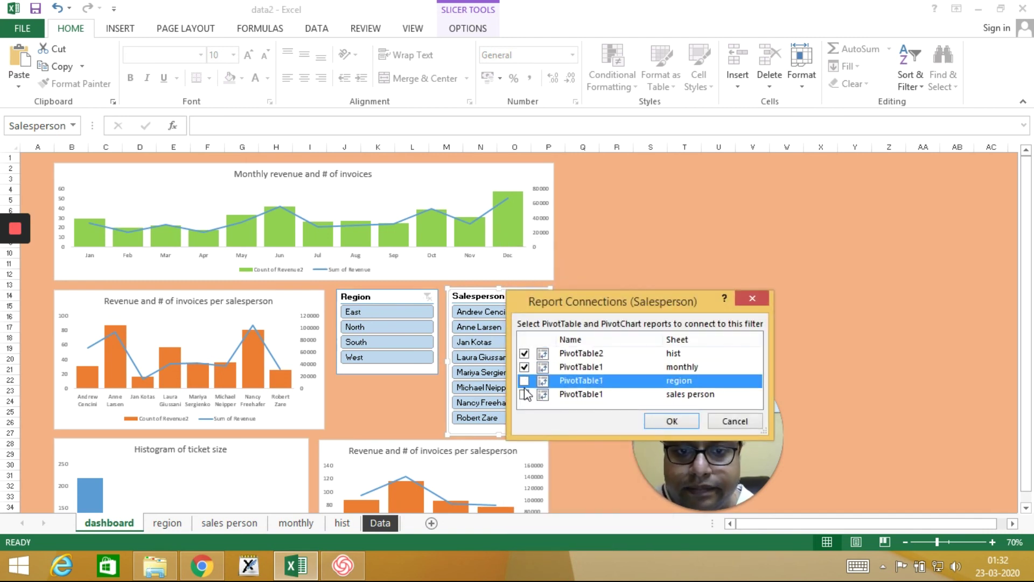
pyautogui.click(525, 381)
pyautogui.click(524, 394)
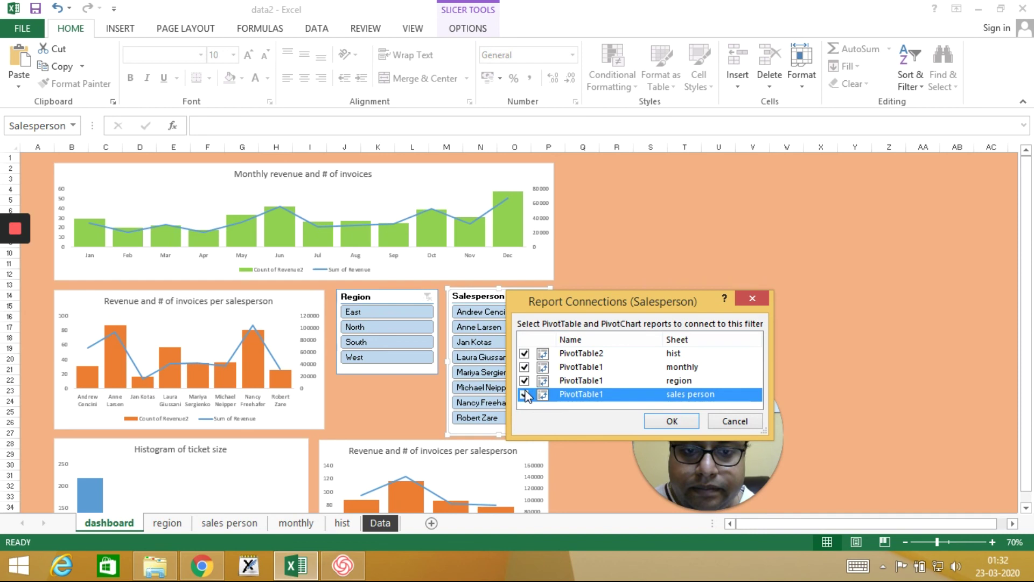
pyautogui.click(672, 422)
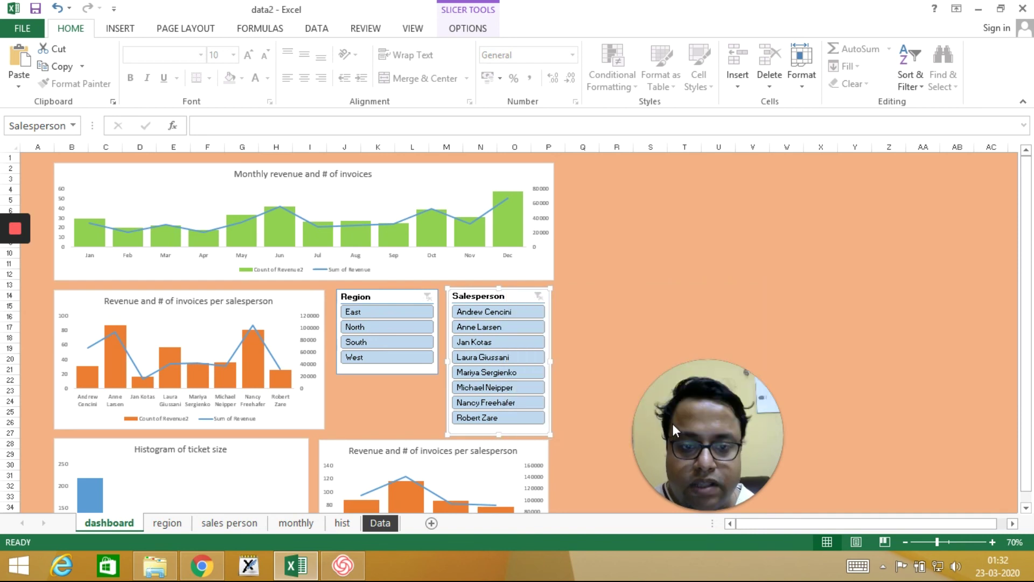
pyautogui.click(472, 387)
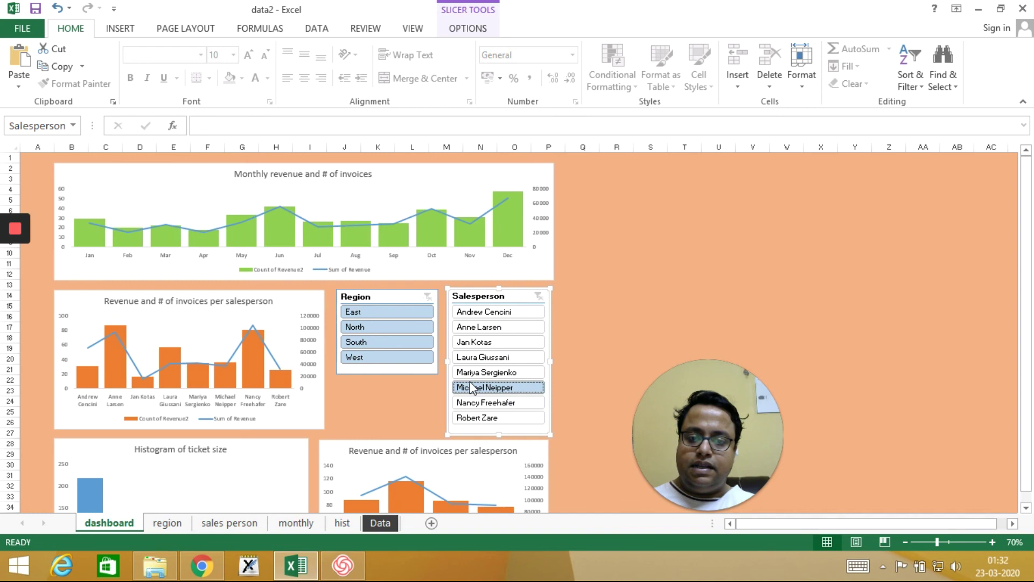
pyautogui.keyDown('ctrl'); pyautogui.click(482, 358); pyautogui.keyUp('ctrl')
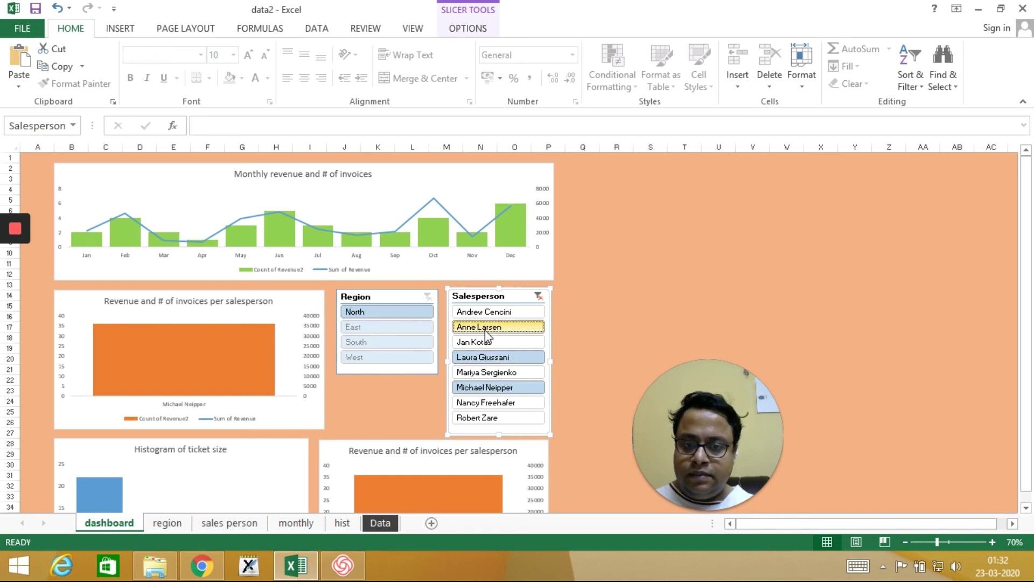
pyautogui.keyDown('ctrl'); pyautogui.click(485, 330); pyautogui.keyUp('ctrl')
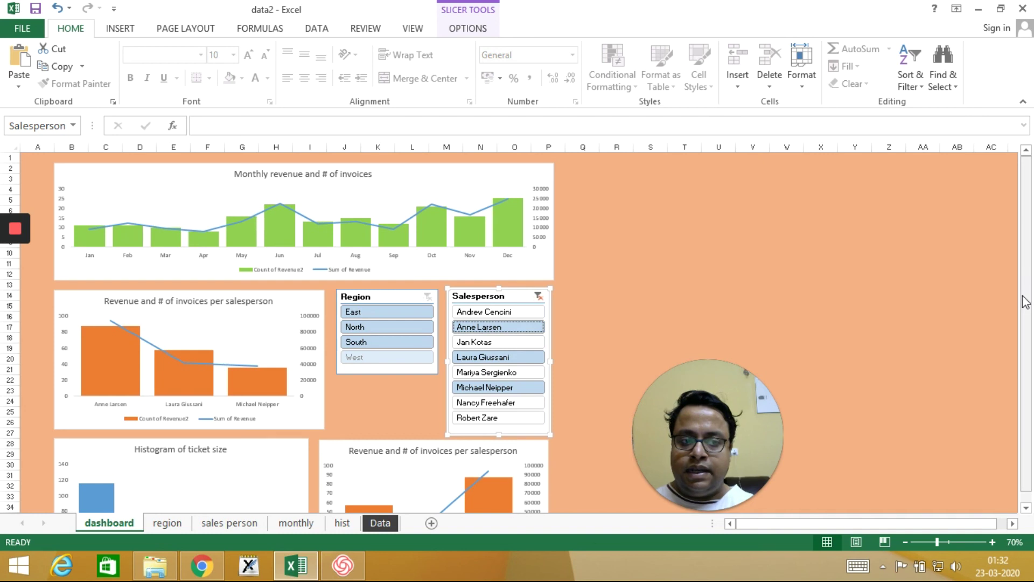
pyautogui.scroll(-1, 1023, 302)
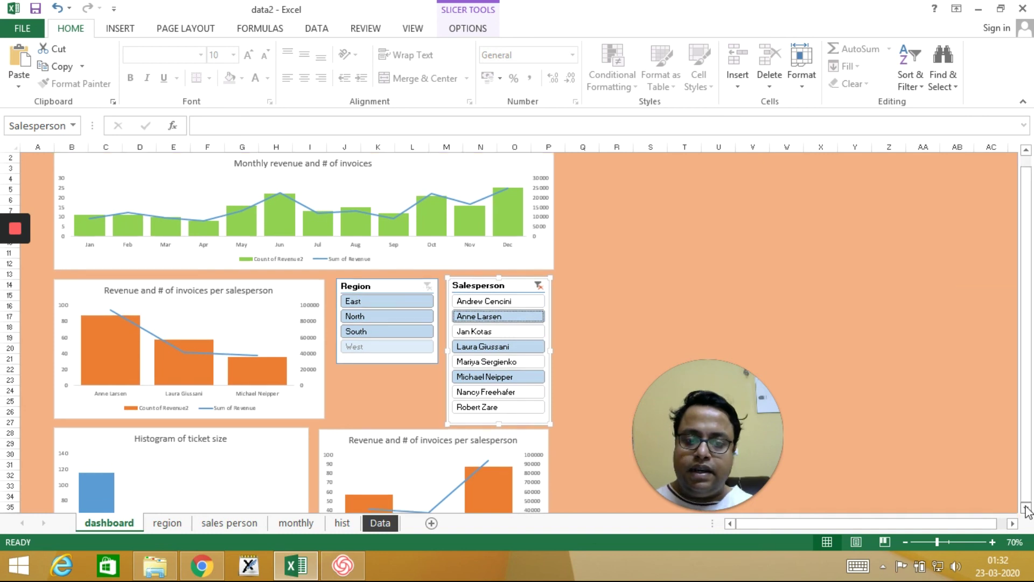
pyautogui.click(538, 285)
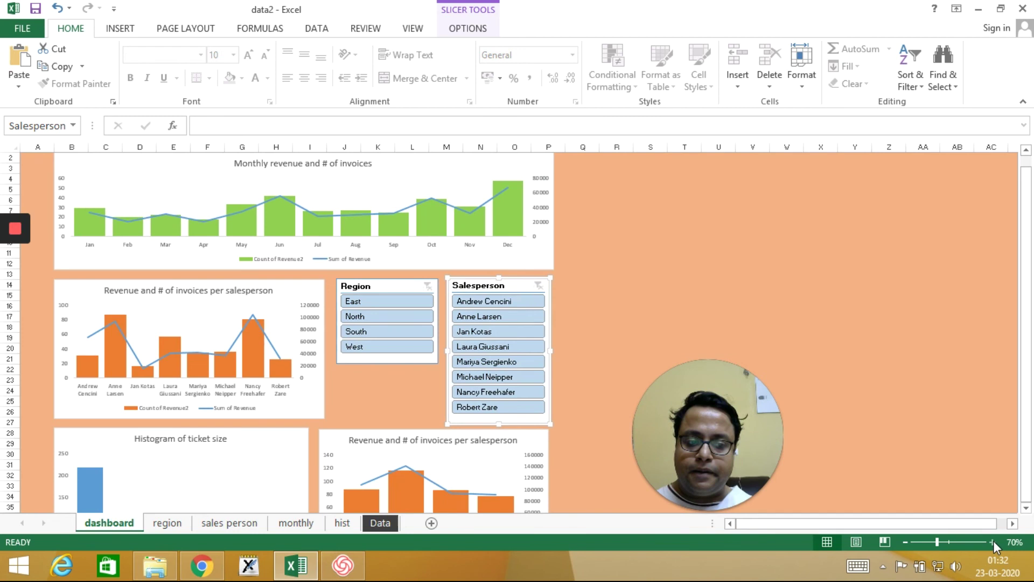
# Zoom the dashboard to 100%, review the lower charts, and return to the top
pyautogui.click(992, 542)
pyautogui.click(992, 542)
pyautogui.click(991, 542)
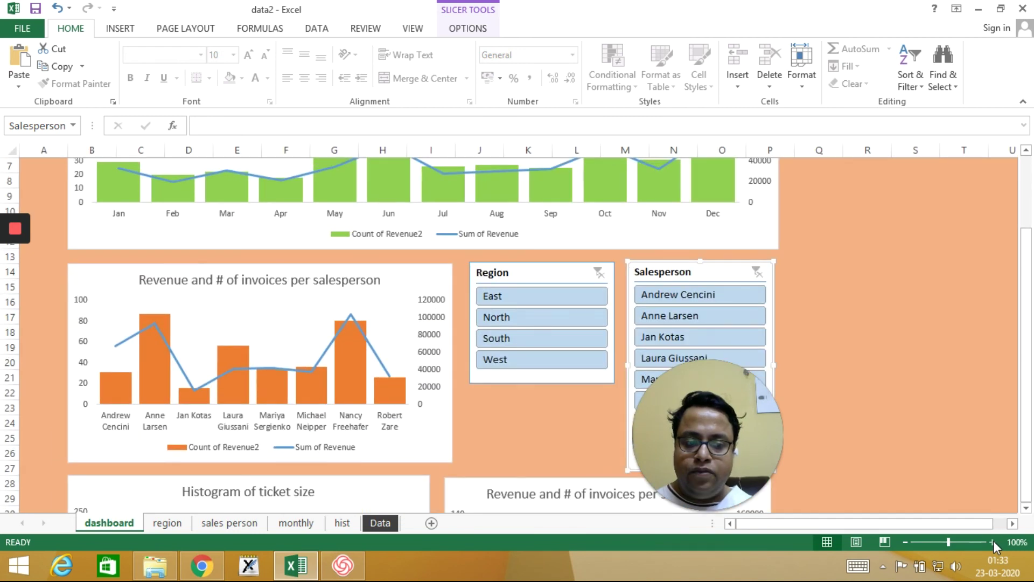
pyautogui.scroll(2, 1032, 220)
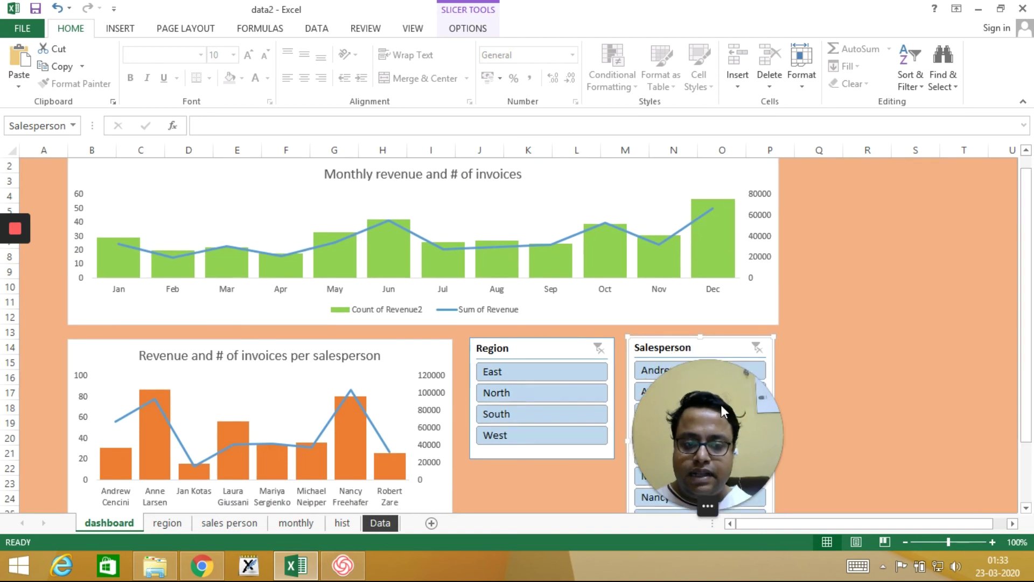
pyautogui.moveTo(721, 406); pyautogui.dragTo(933, 402)
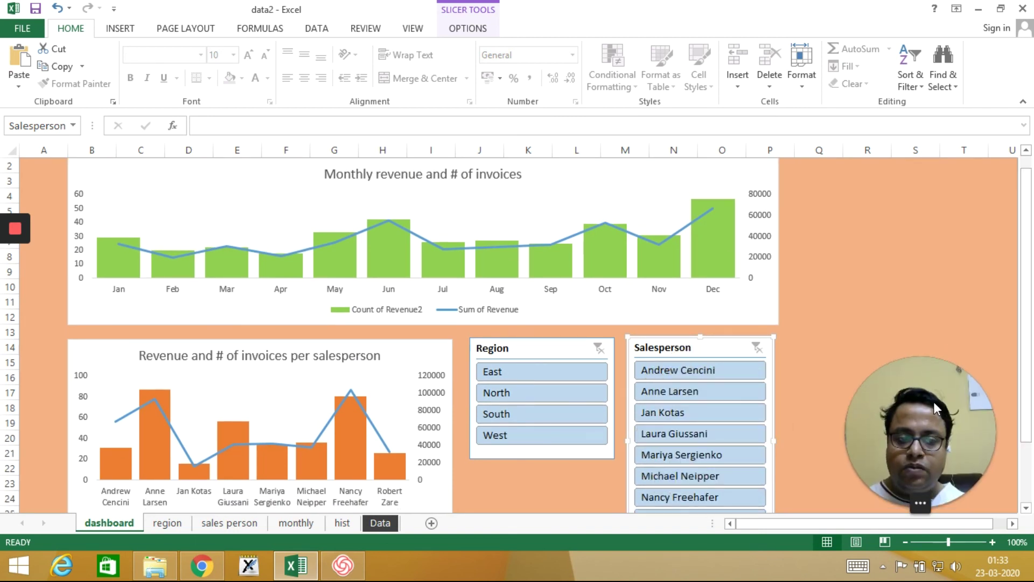
pyautogui.click(1026, 461)
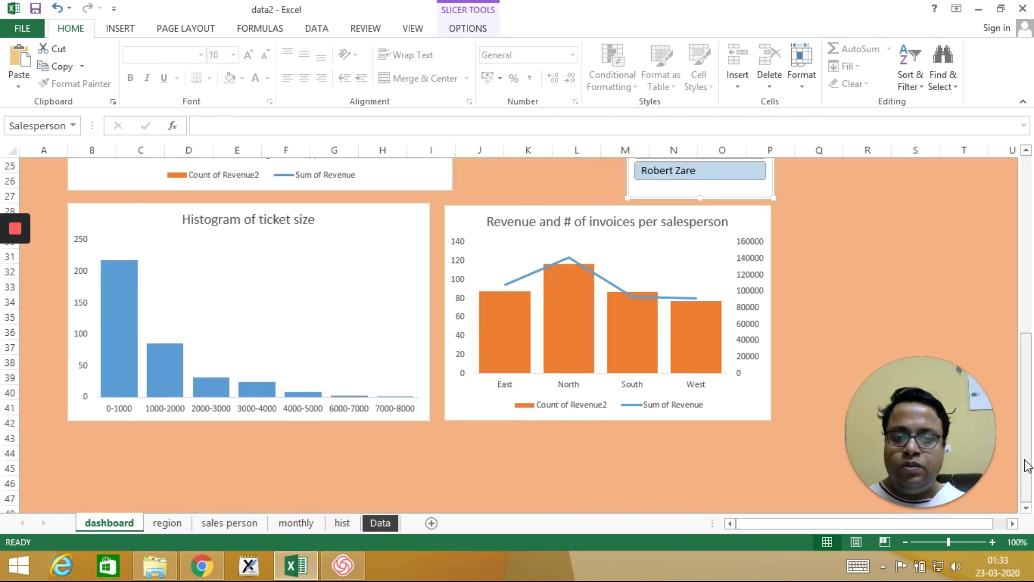
pyautogui.moveTo(1024, 341); pyautogui.dragTo(1028, 207)
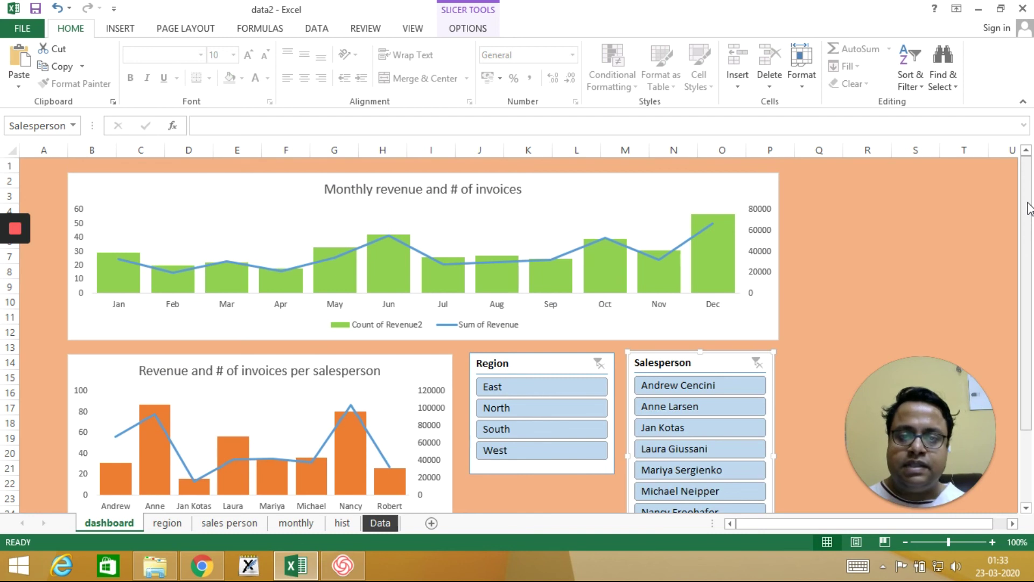